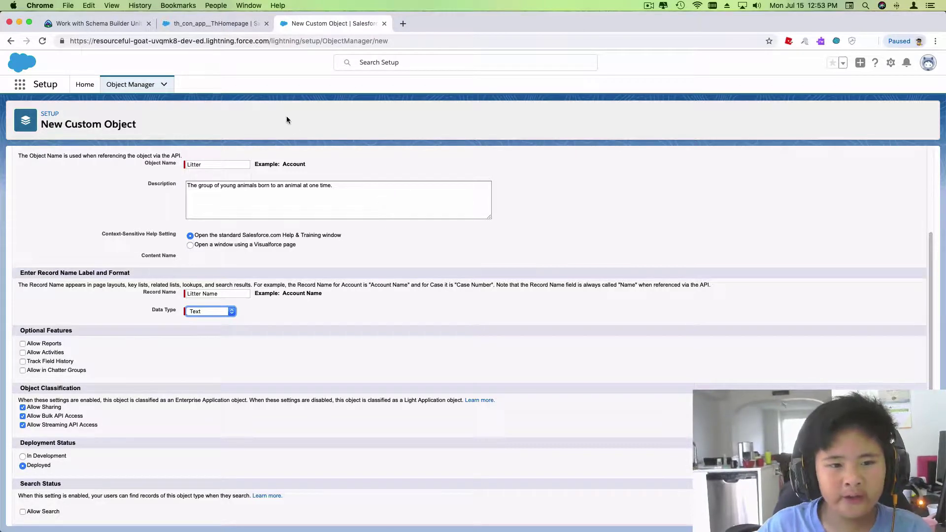
- Review the Litter object's name and description text in the New Custom Object form
double_click(217, 164)
scroll(236, 178, up, 5)
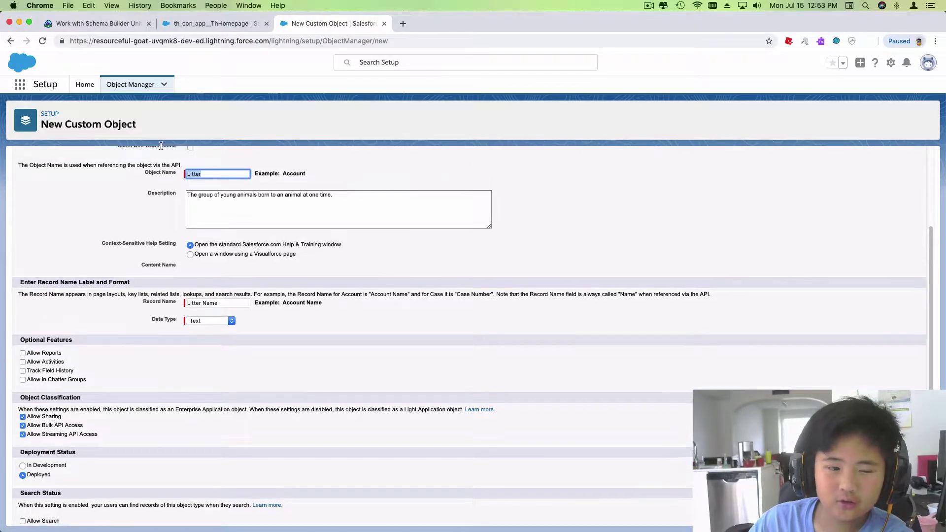
click(373, 305)
scroll(372, 306, down, 1)
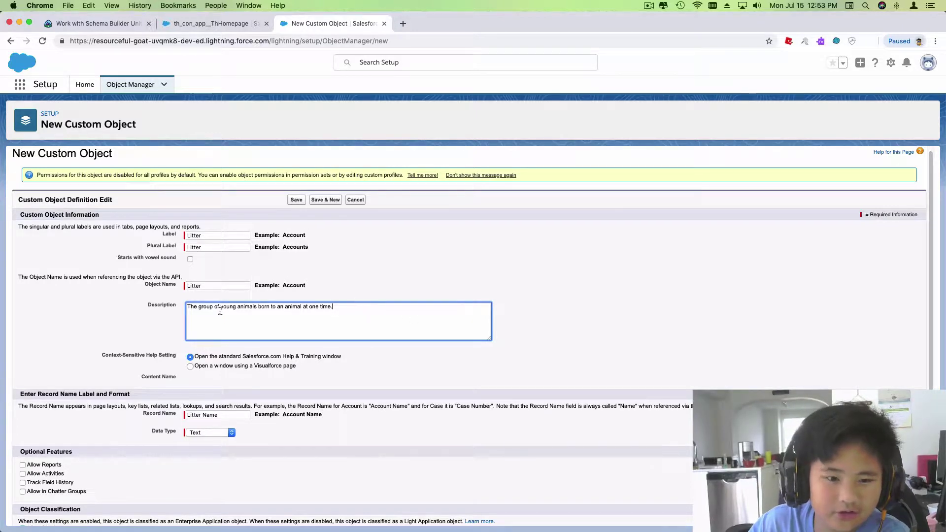
scroll(374, 300, down, 2)
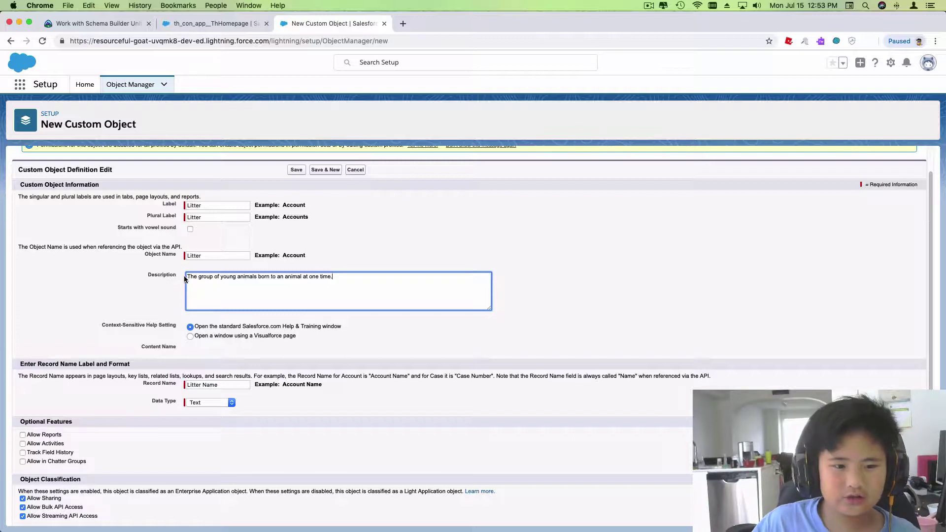
drag(186, 276, 305, 297)
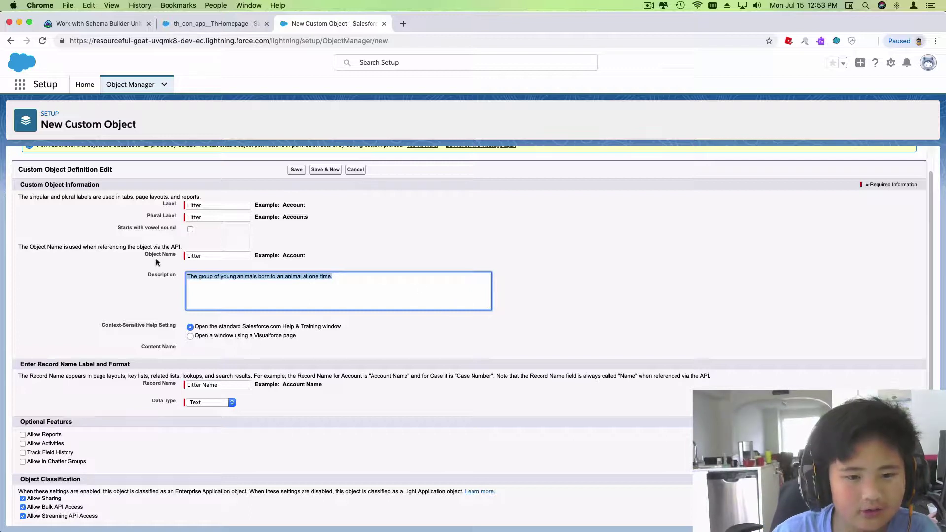
click(566, 327)
scroll(435, 272, down, 1)
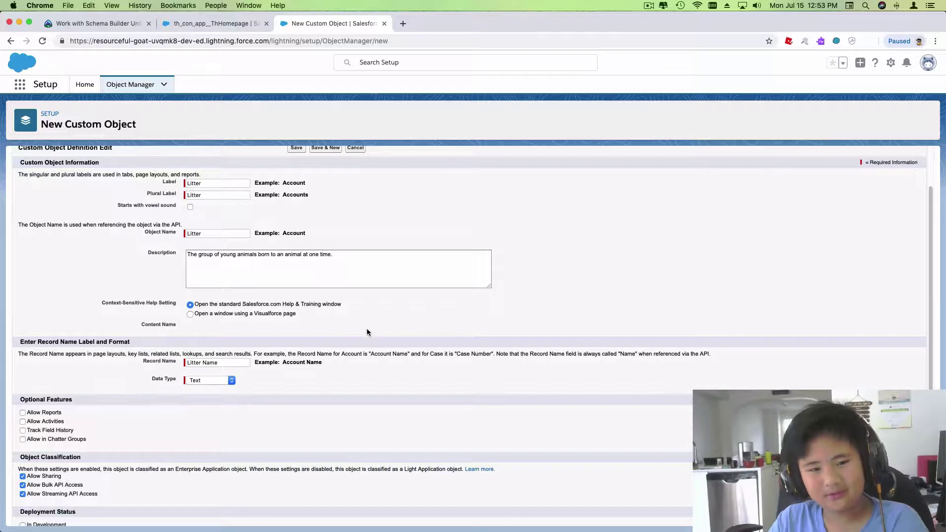
scroll(512, 406, down, 2)
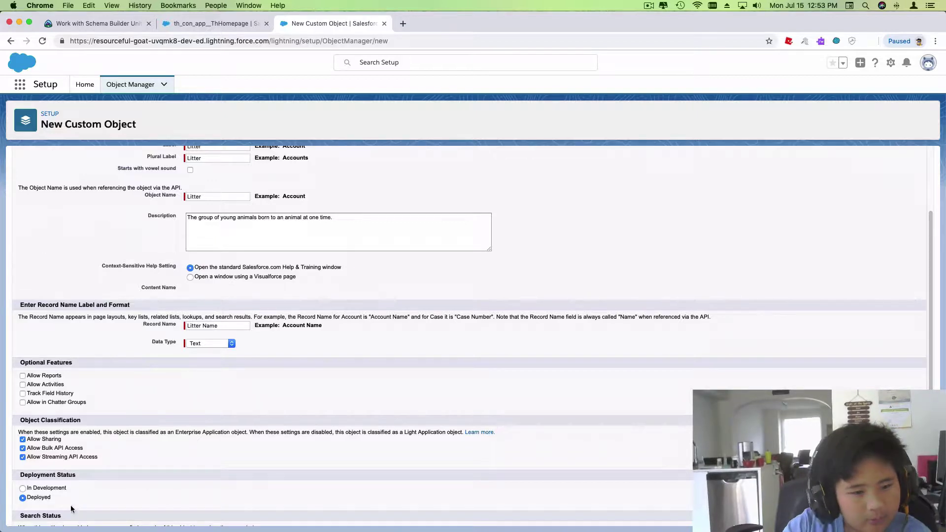
- Enable Allow Reports, Allow Activities, Track Field History and Allow in Chatter Groups, then save Litter
click(22, 376)
click(23, 385)
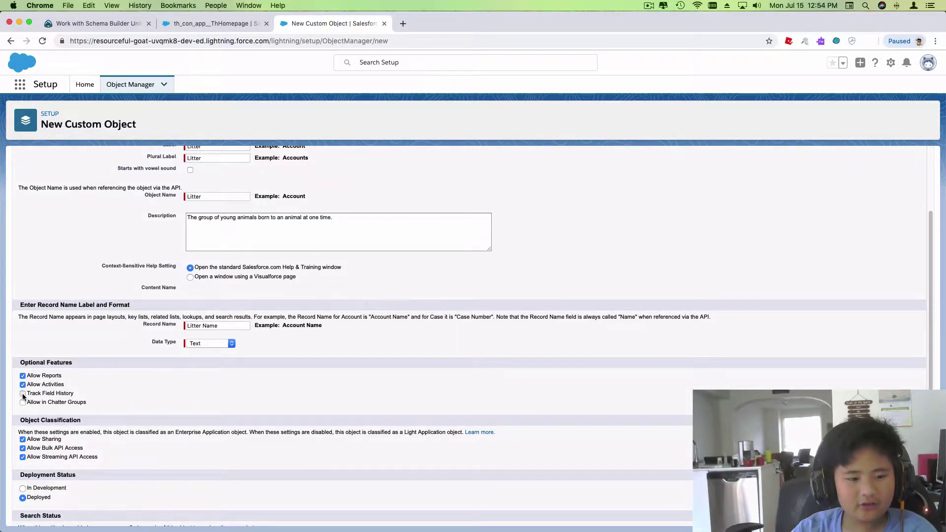
click(23, 393)
click(23, 403)
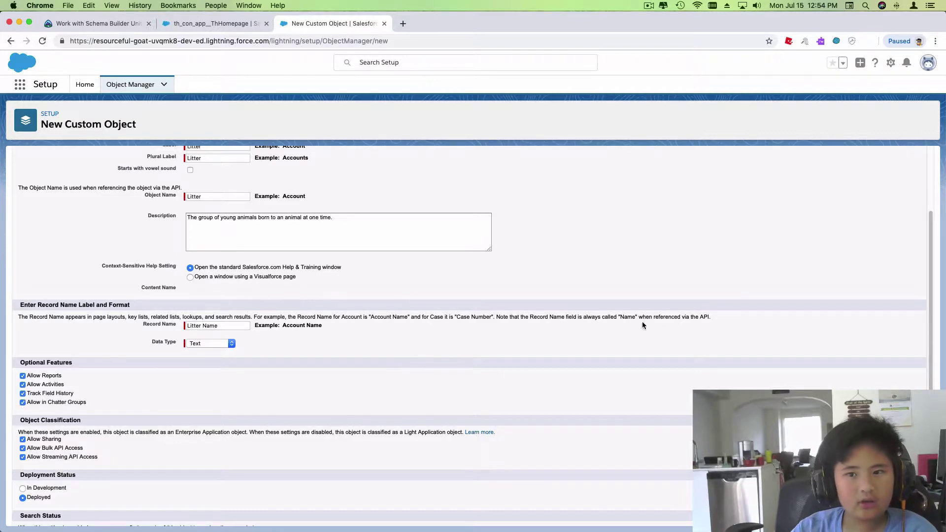
click(648, 6)
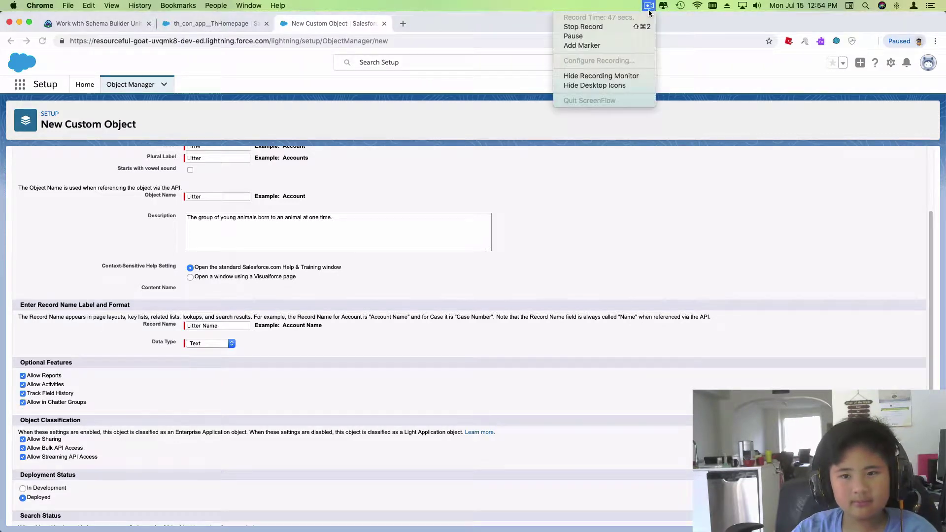
click(634, 36)
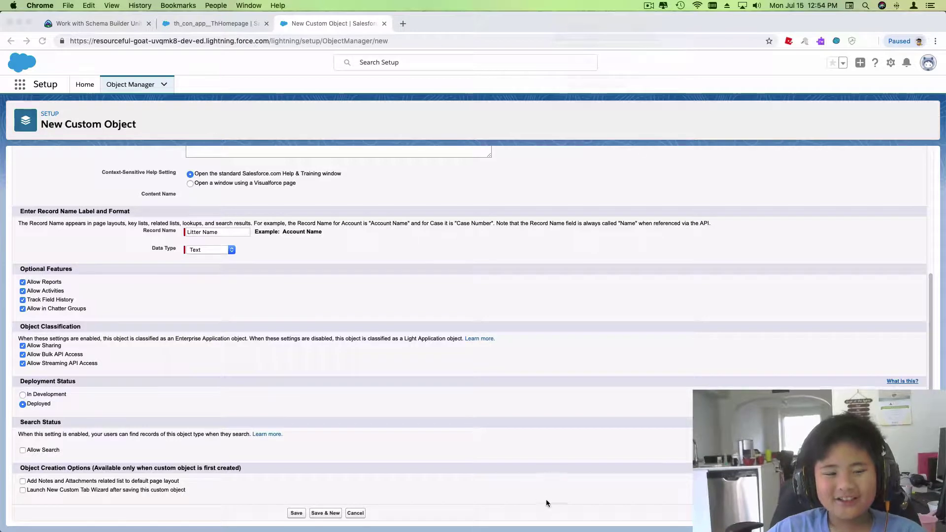
click(296, 513)
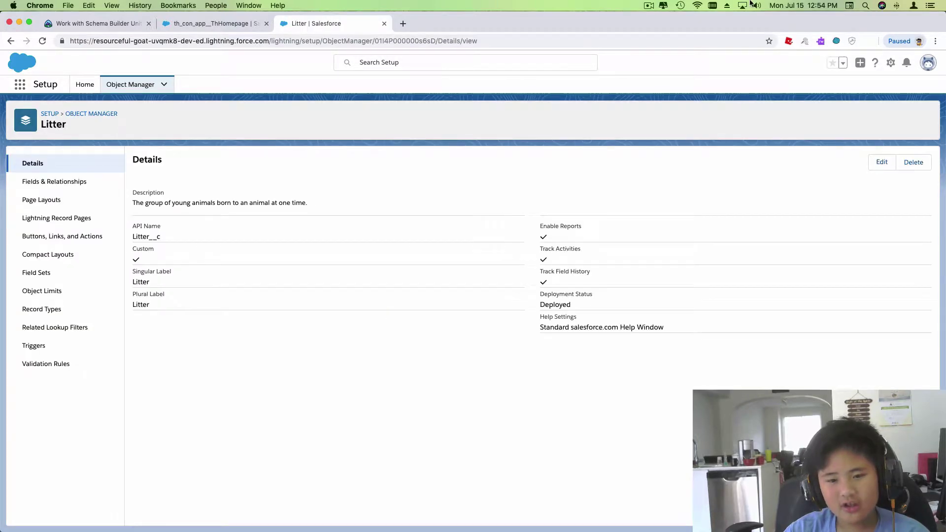
- Go to Litter's Fields & Relationships list and start a new custom field
click(103, 178)
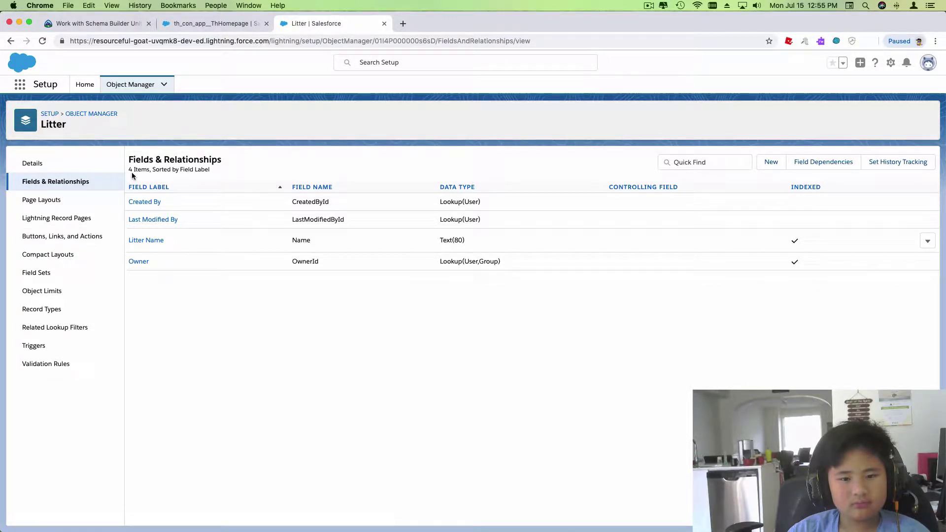
click(771, 161)
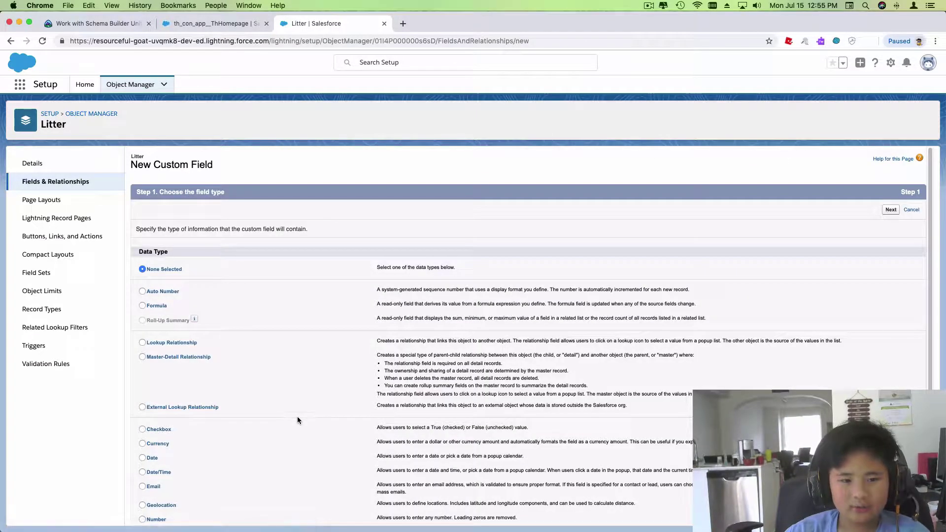
- Choose Master-Detail Relationship as the new field's data type
scroll(320, 375, down, 5)
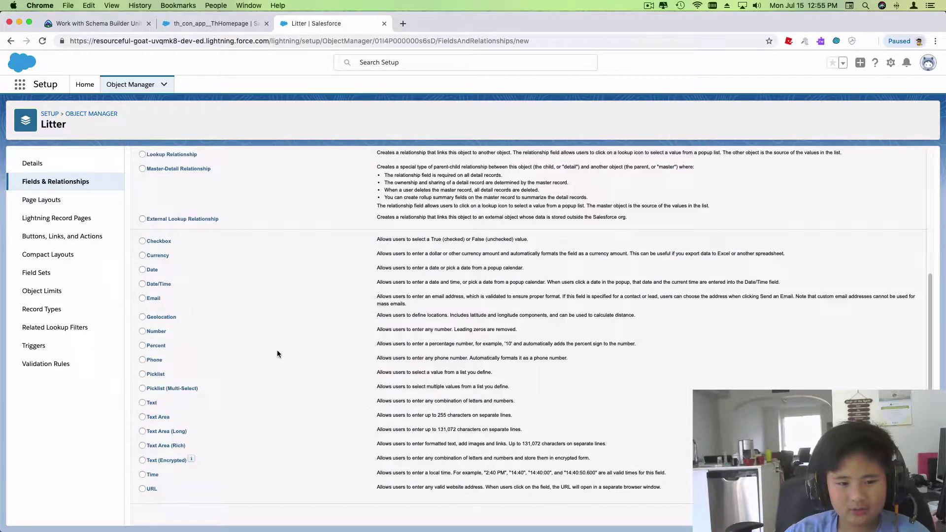
scroll(276, 355, up, 5)
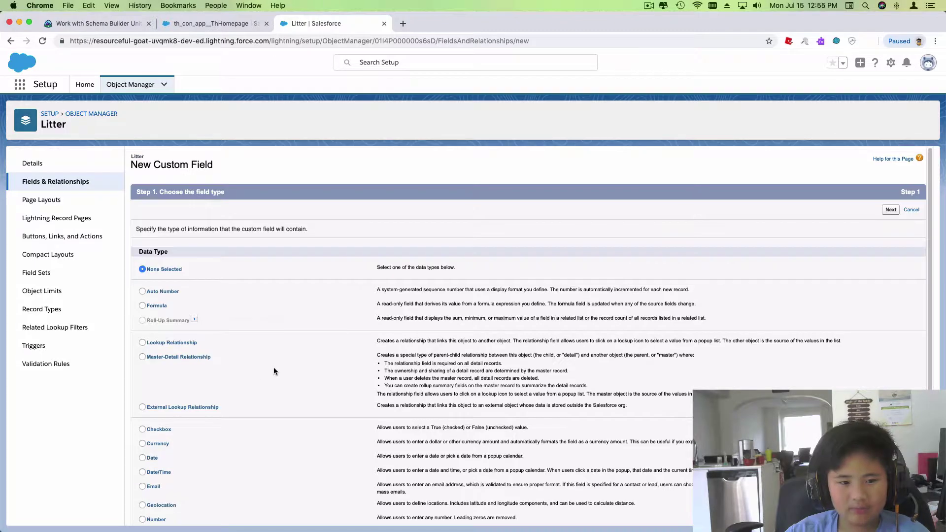
click(140, 356)
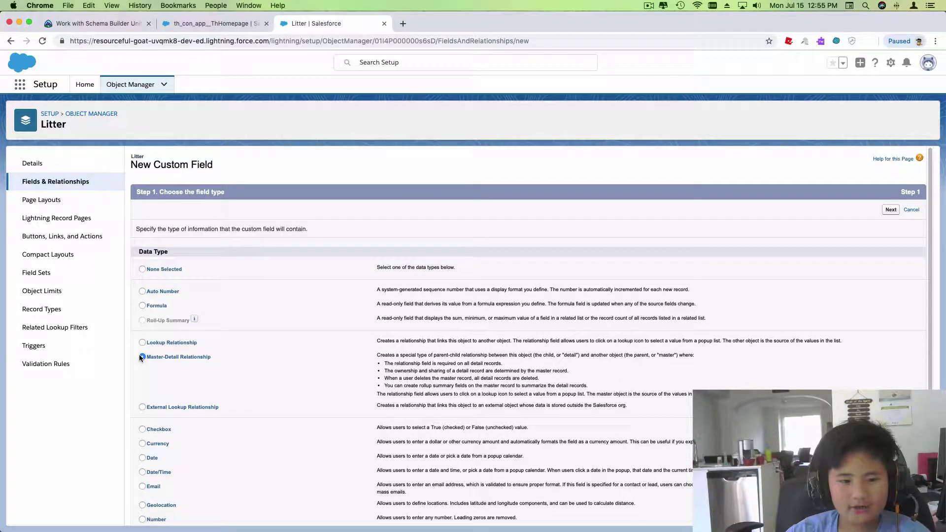
click(890, 210)
- Relate the master-detail field to the Pet object and continue to naming it
click(648, 6)
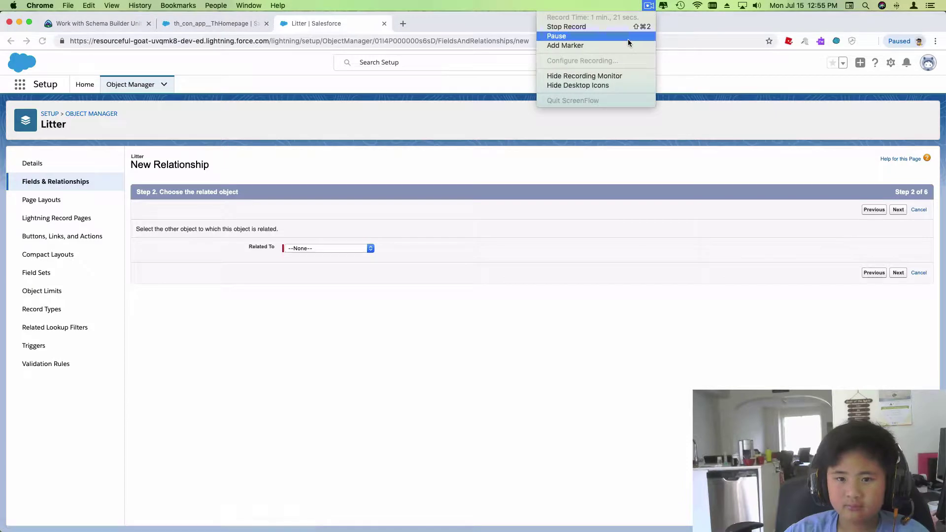
click(632, 36)
click(318, 248)
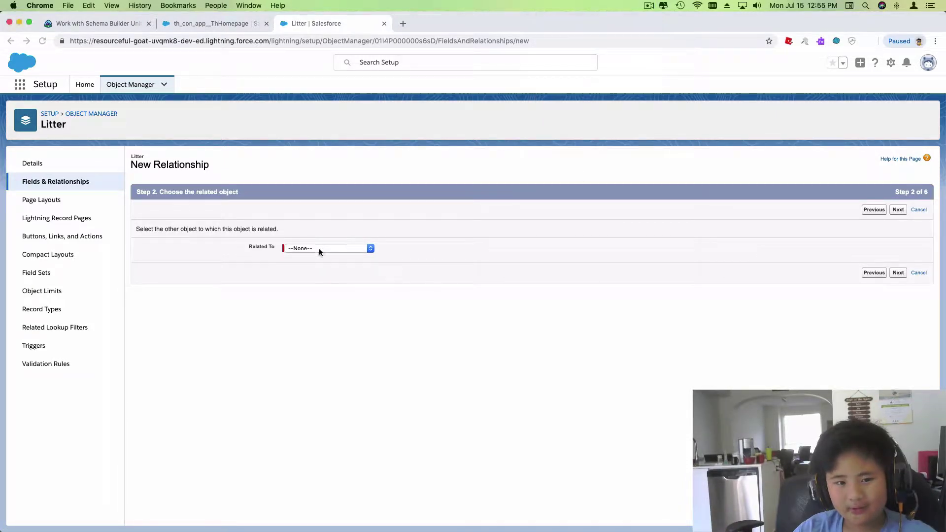
click(362, 249)
scroll(349, 362, down, 5)
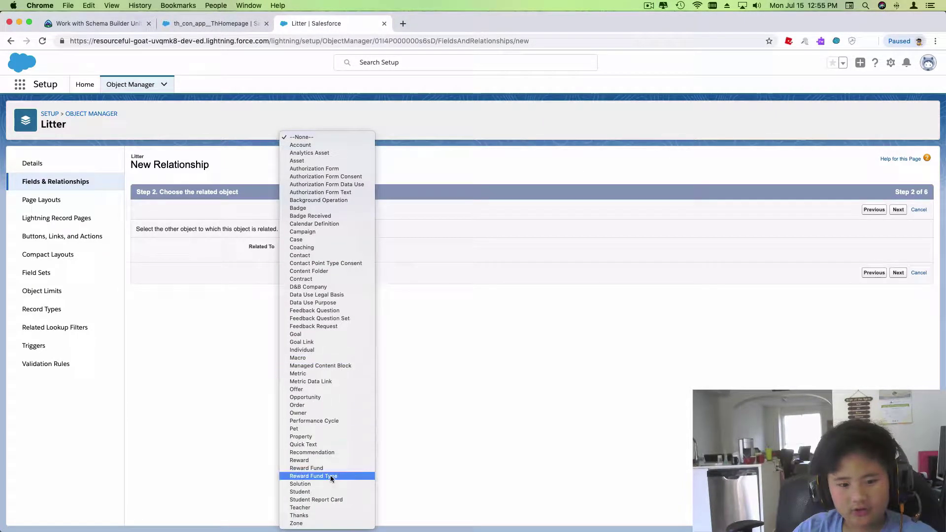
click(298, 429)
click(896, 274)
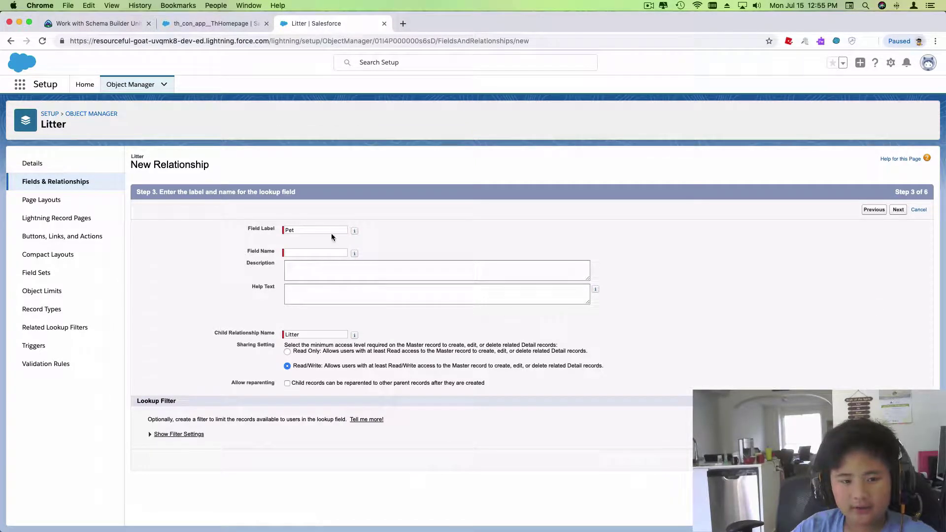
- Label the relationship field Parent so its field name fills in
click(303, 230)
text(Pa)
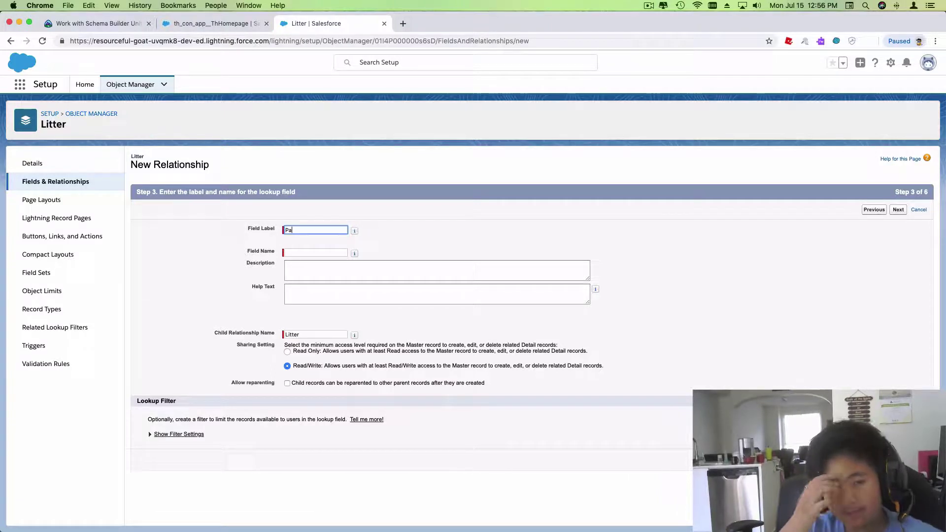
text(rent)
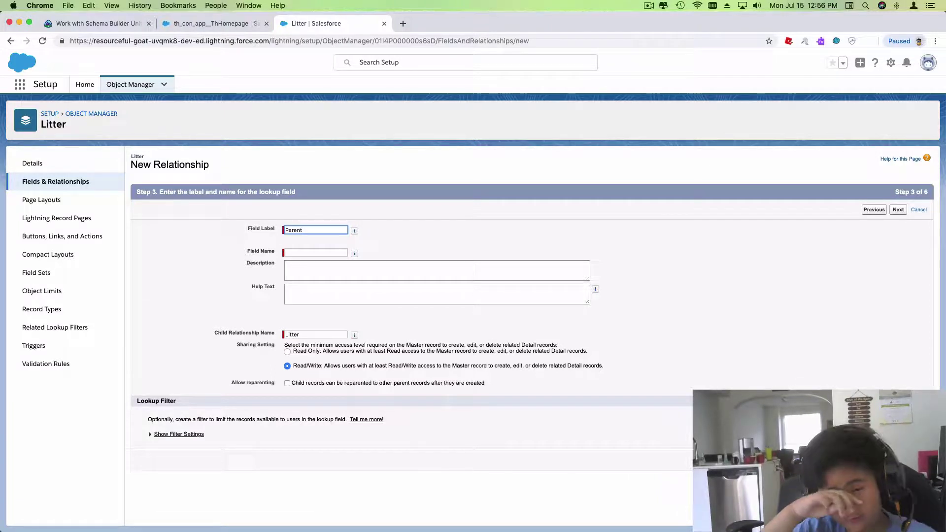
click(332, 253)
- Set both the description and help text to 'The parent of the litter.'
click(358, 274)
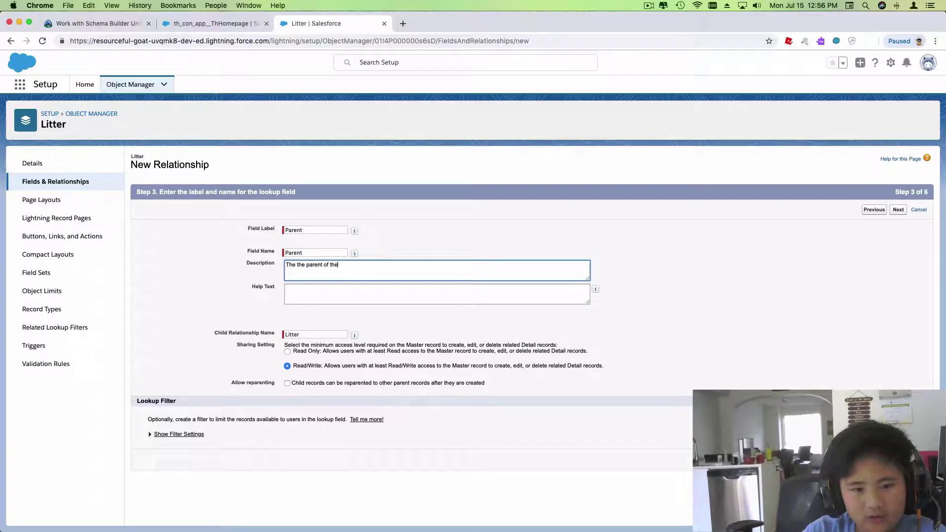
text(n)
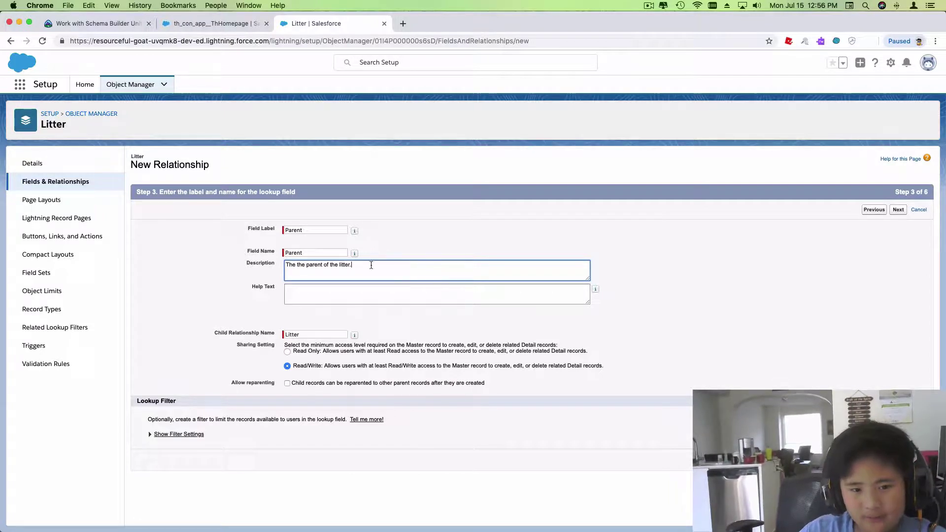
double_click(297, 267)
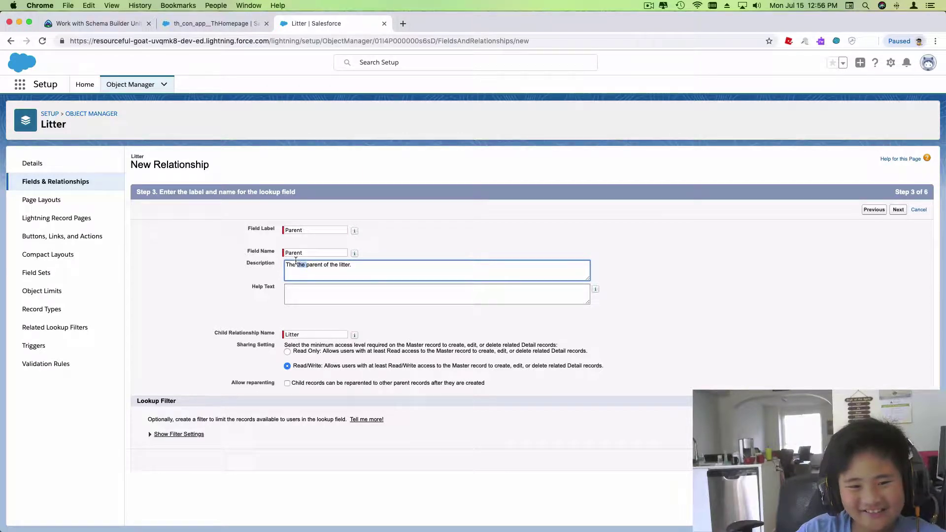
key(BackSpace)
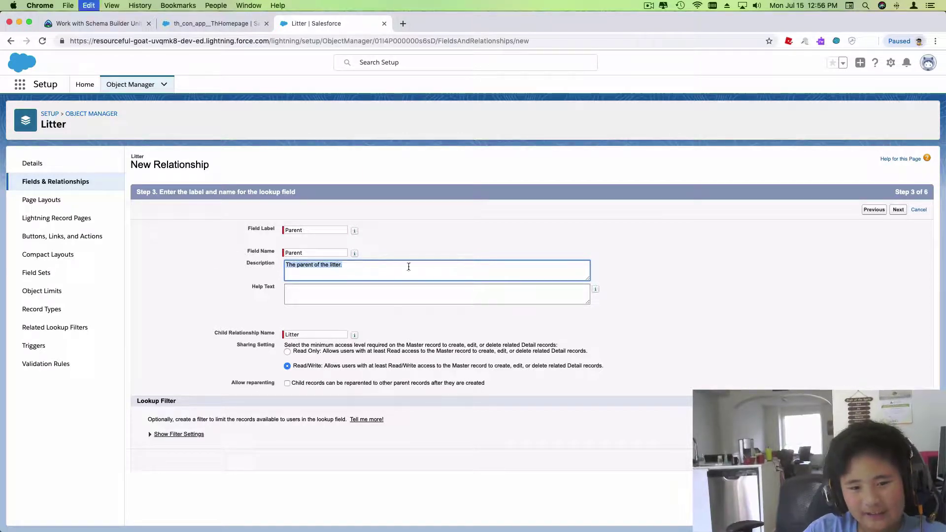
click(407, 315)
click(412, 302)
text(The parent of the litter.)
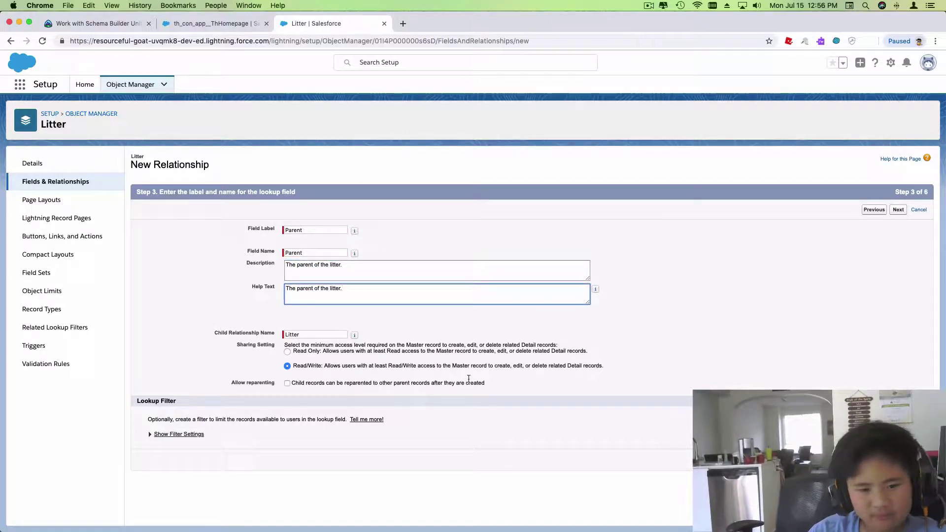
click(422, 365)
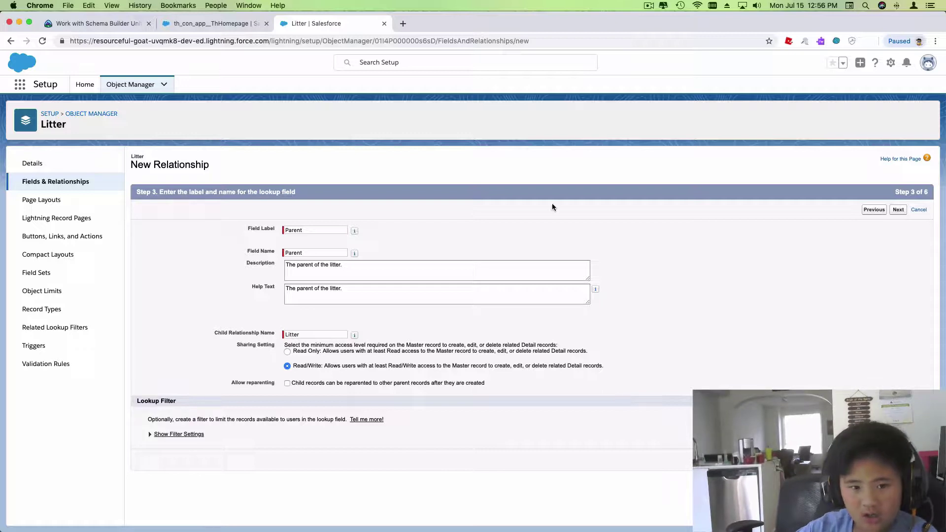
- Accept security and layout defaults, keep the Litter related list on Pet Layout, save, start another field
click(898, 210)
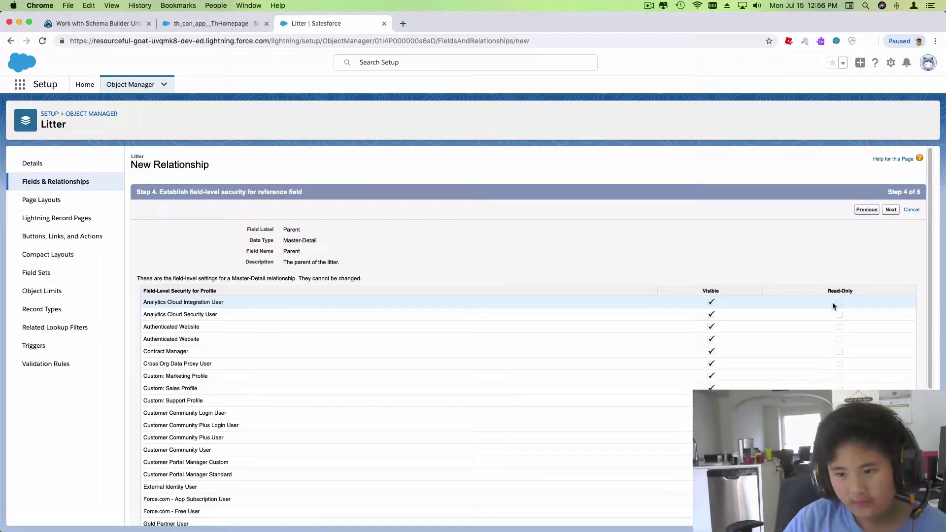
click(890, 210)
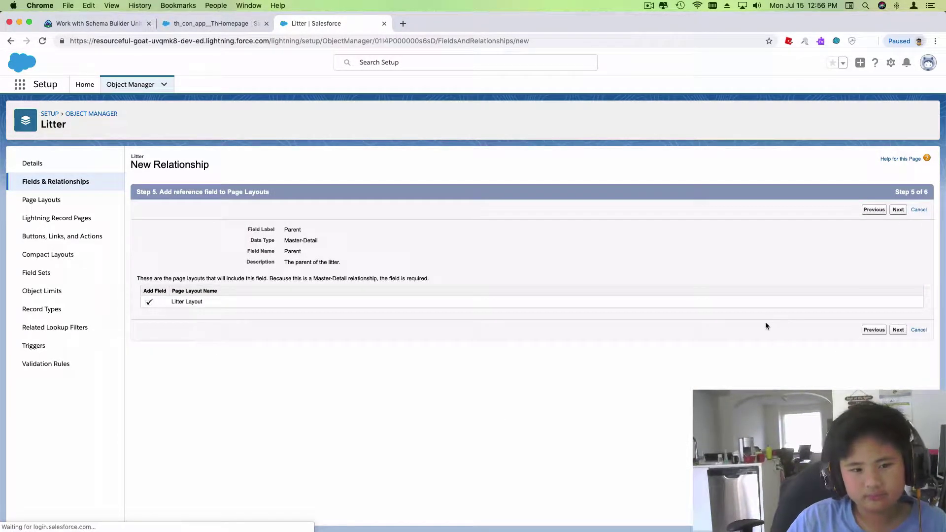
click(898, 330)
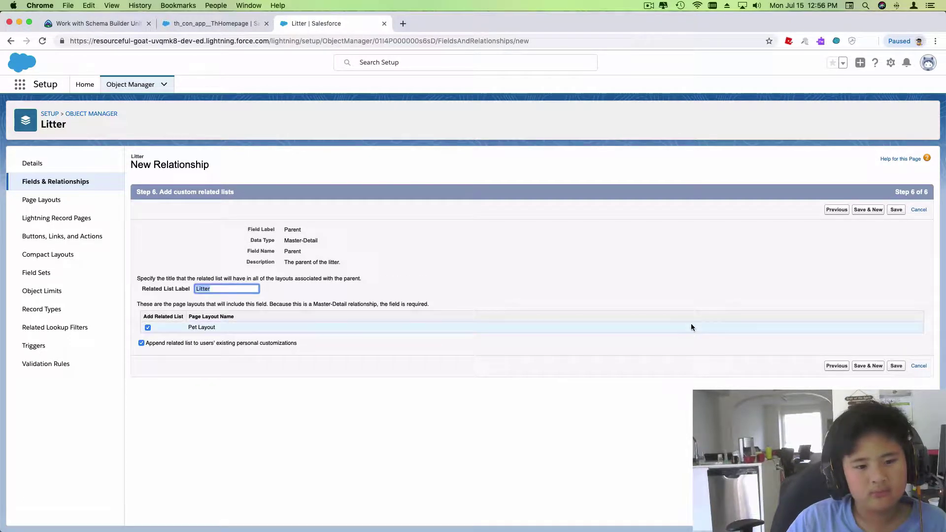
click(691, 327)
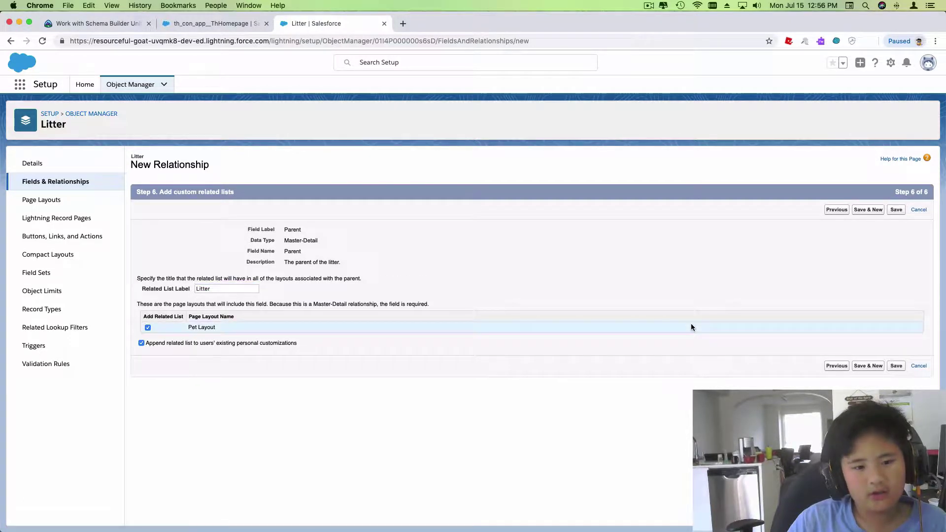
click(896, 368)
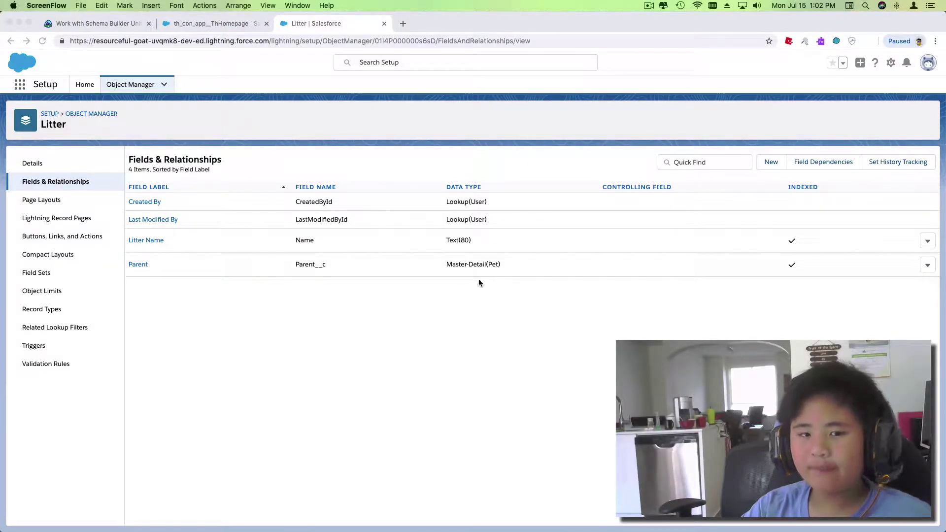
click(767, 162)
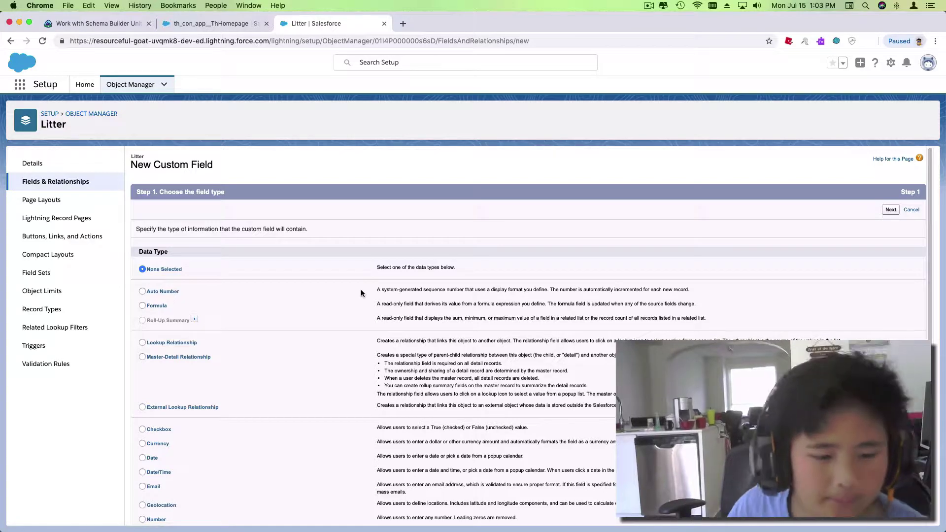
- Choose Picklist as the new Litter field's data type and continue to details
scroll(361, 288, down, 4)
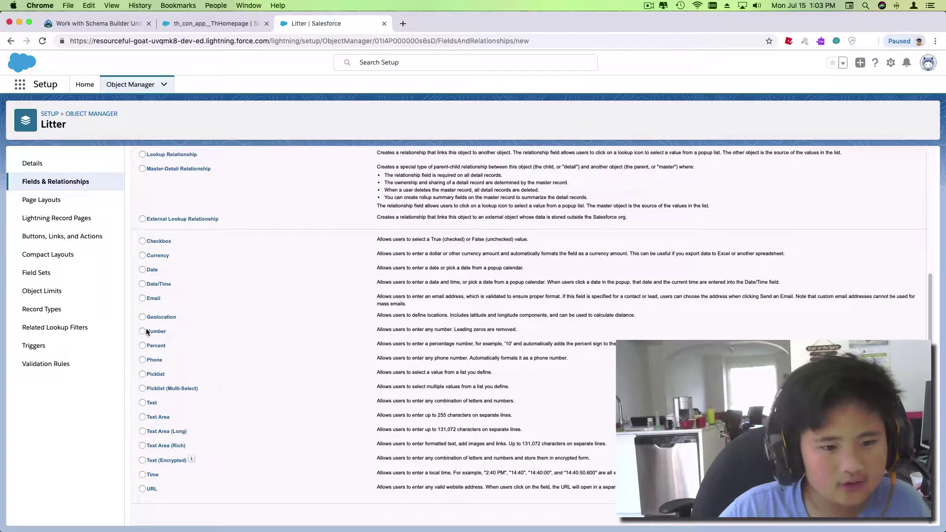
click(142, 374)
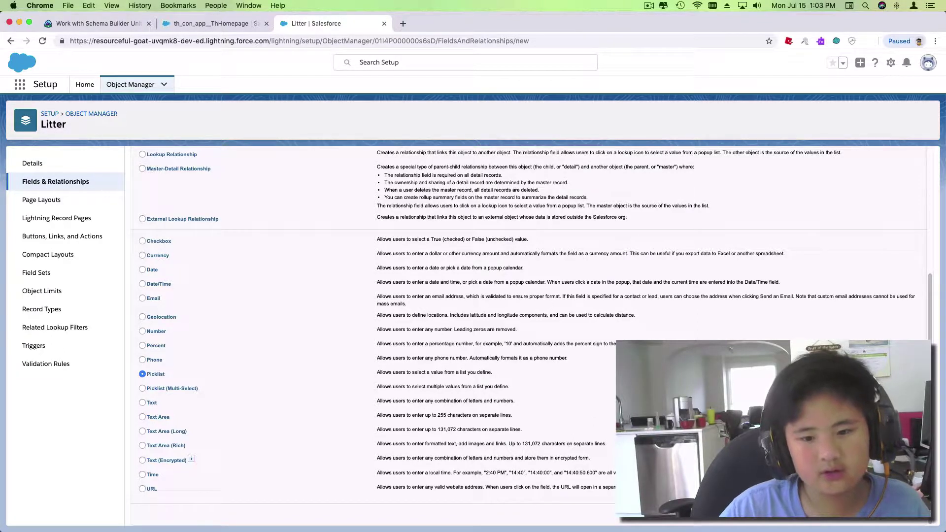
click(889, 519)
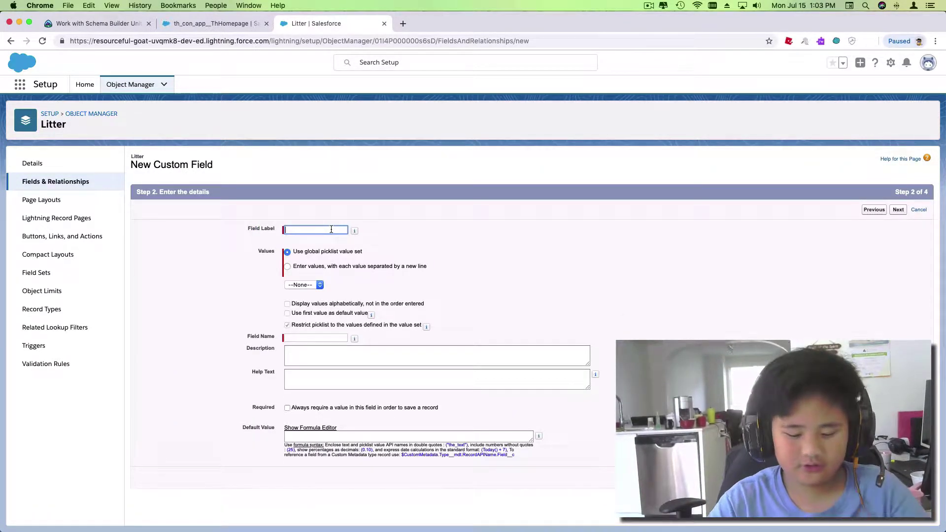
- Label the picklist Colour, enter its own unsorted values, and open a new browser tab
text(CCol)
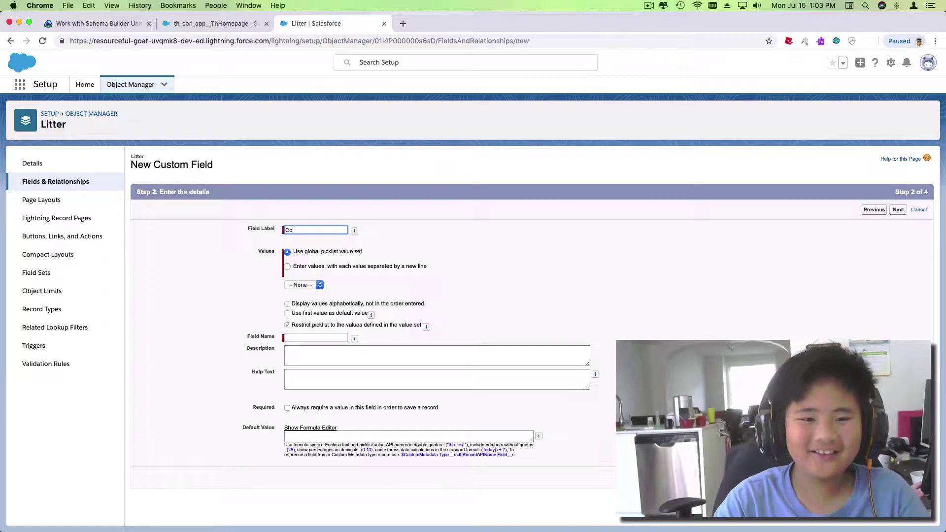
text(lour)
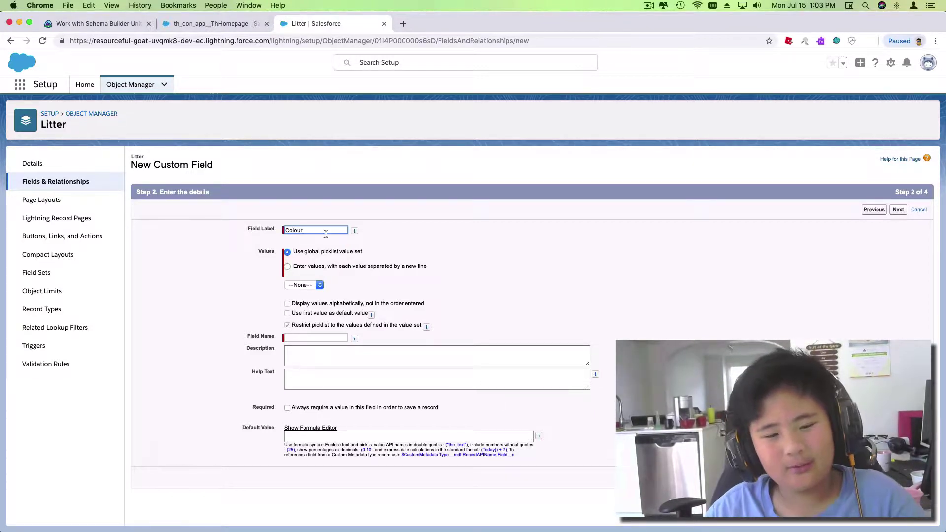
click(310, 350)
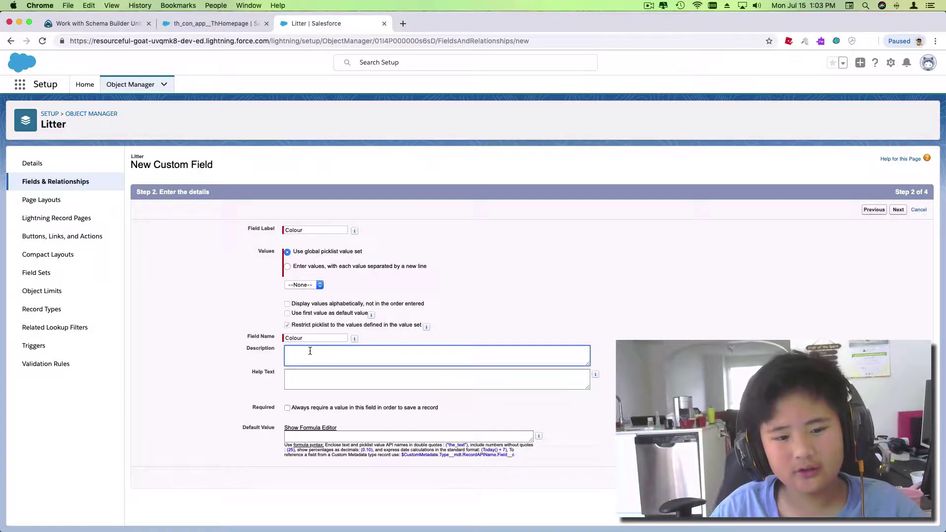
click(316, 288)
click(314, 289)
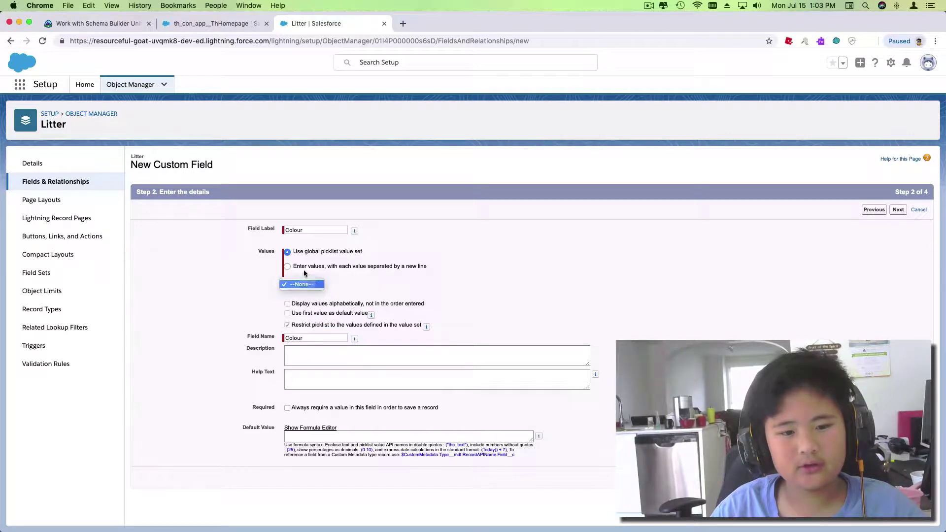
click(287, 266)
click(325, 339)
click(337, 313)
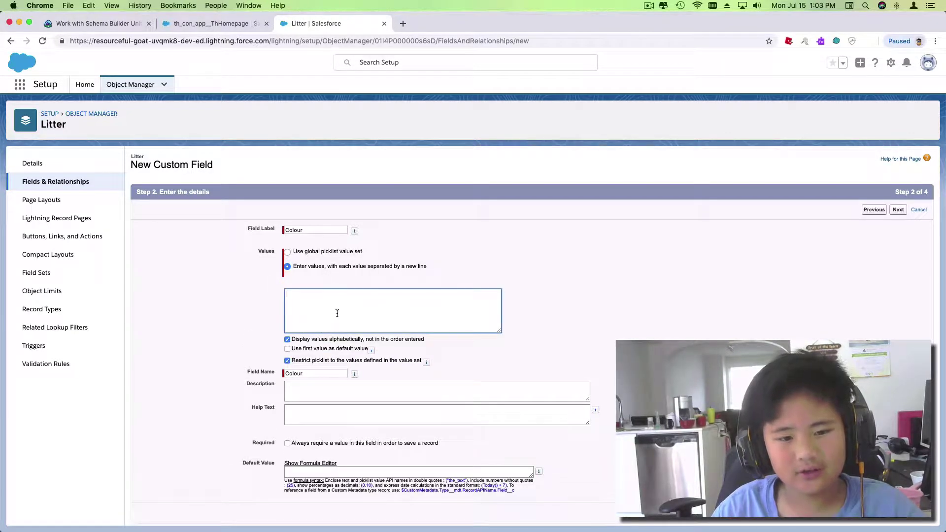
click(328, 340)
click(381, 305)
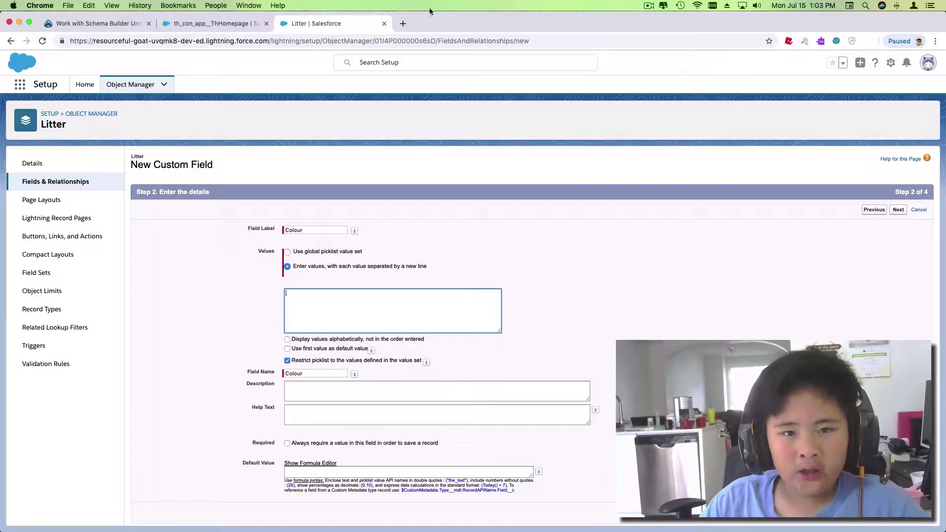
click(403, 23)
text(Dog colours)
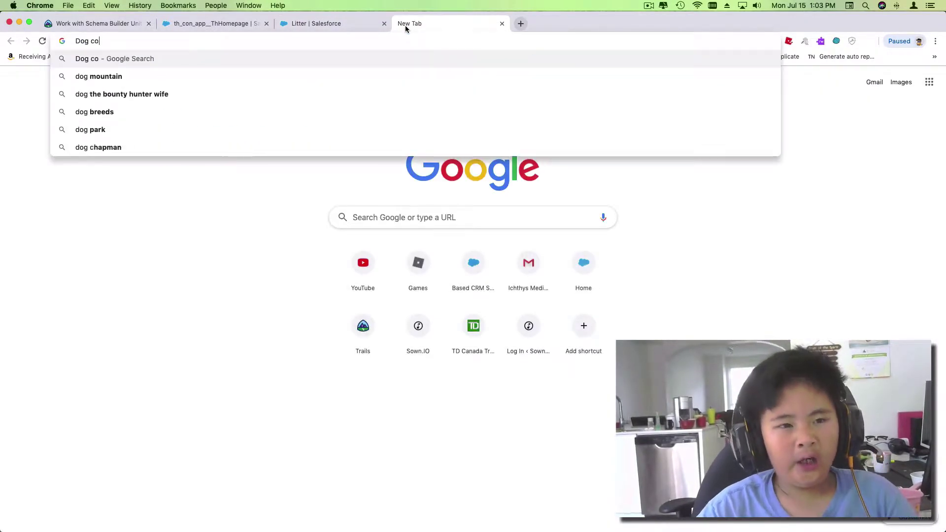
key(Return)
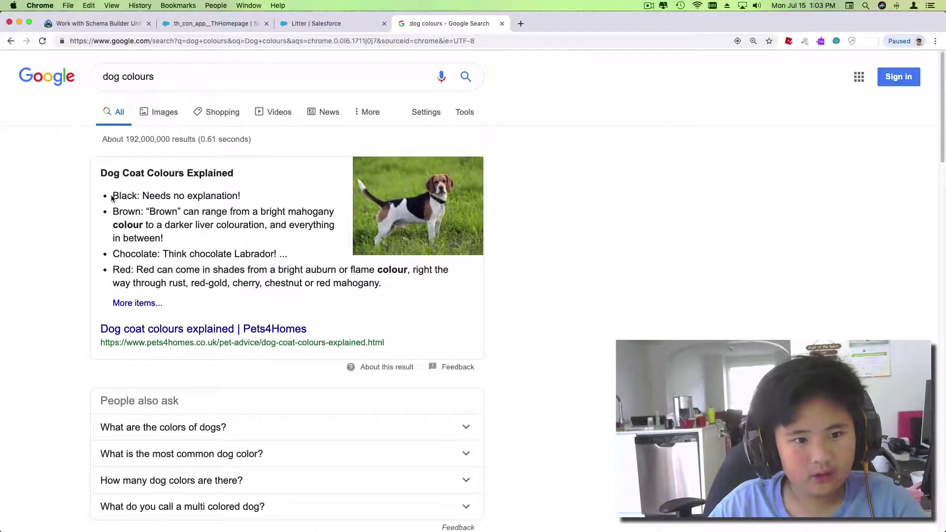
drag(112, 197, 261, 202)
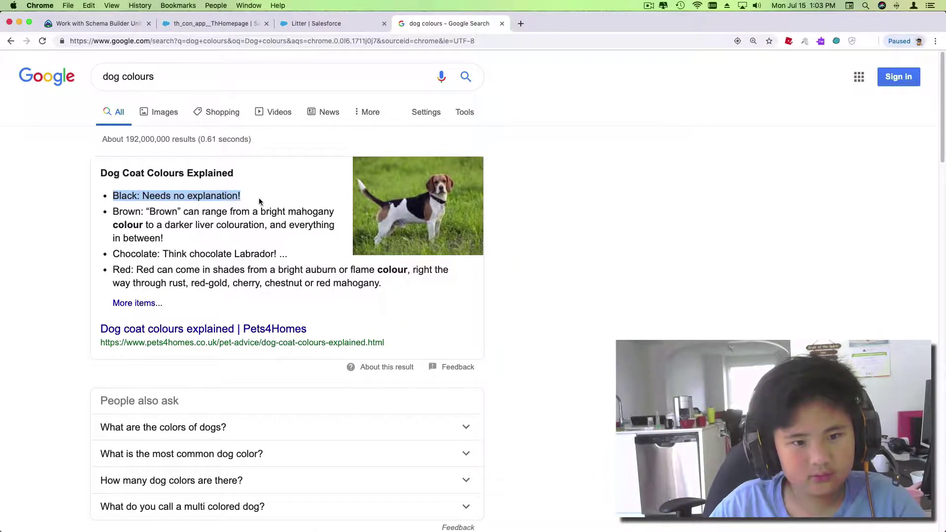
click(297, 202)
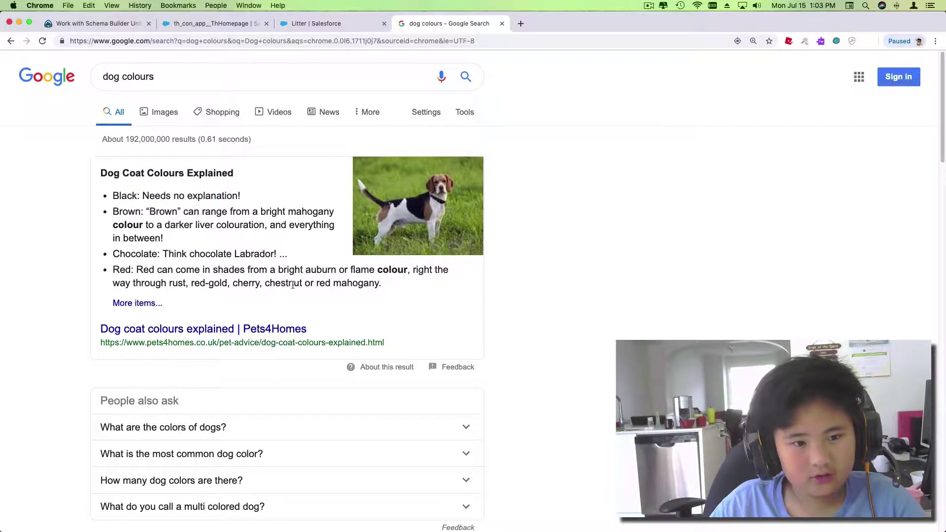
click(502, 23)
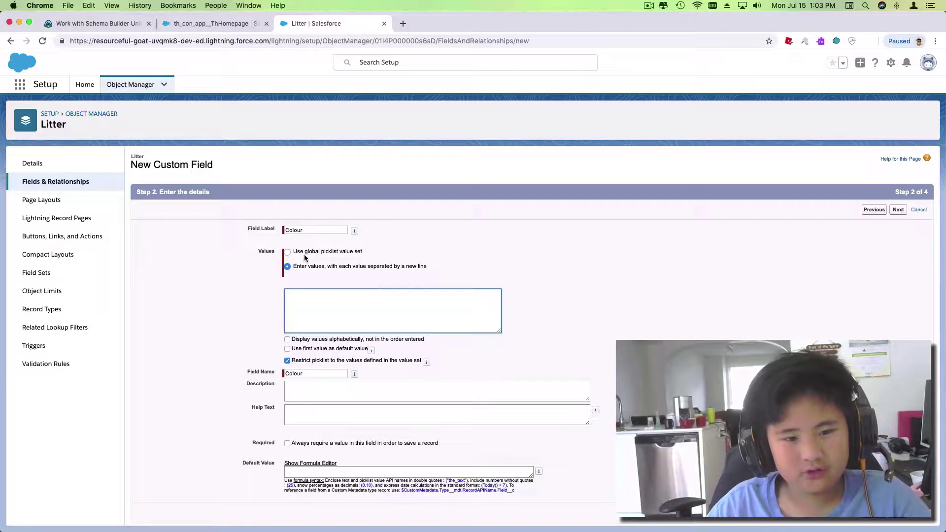
- Overwrite the Colour label, then cancel the picklist field to return to Litter's fields
click(287, 267)
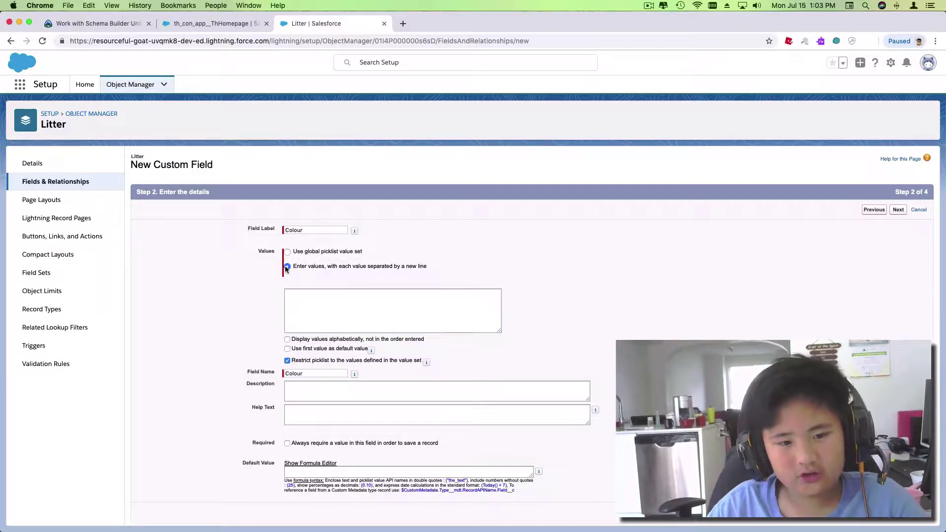
double_click(309, 232)
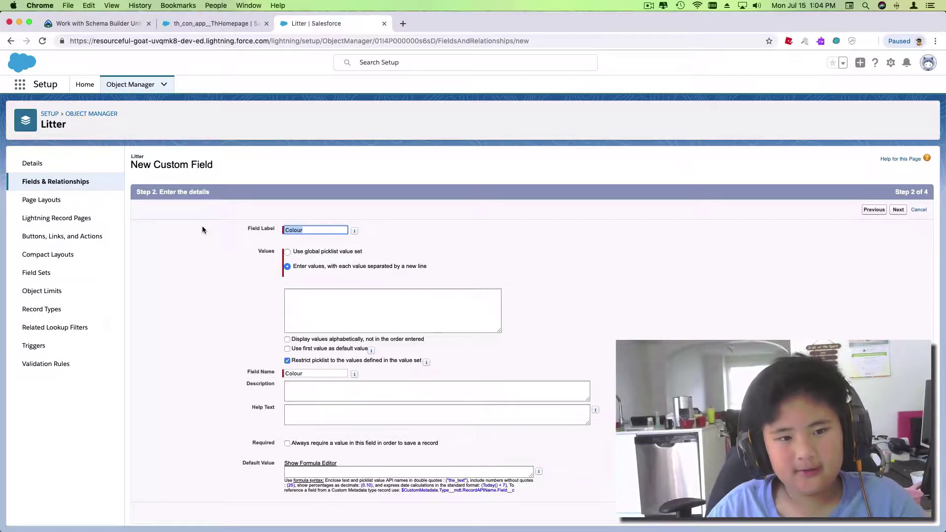
text(ddddd)
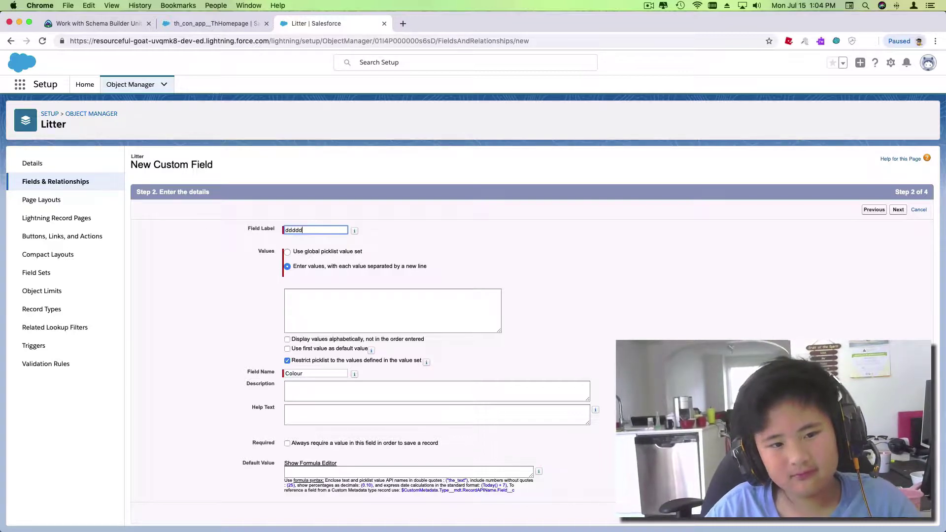
text(dddddddd)
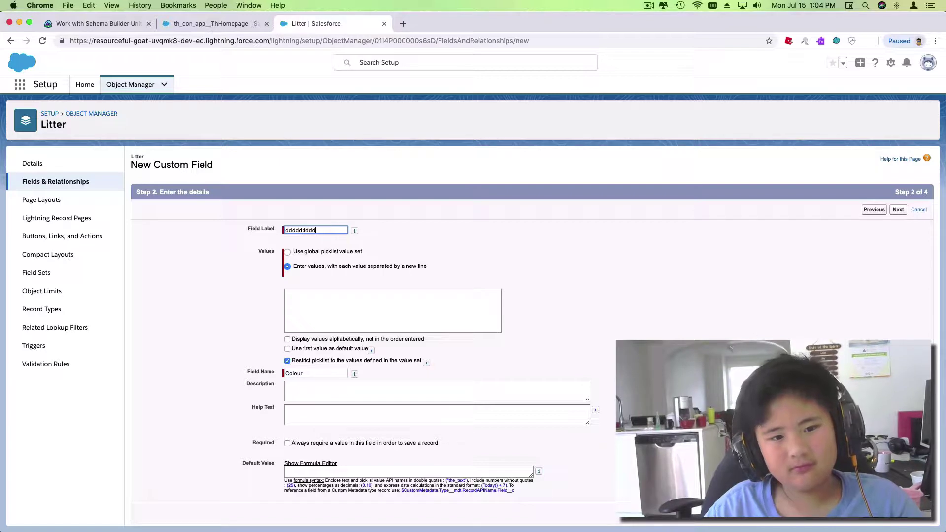
text(sssss)
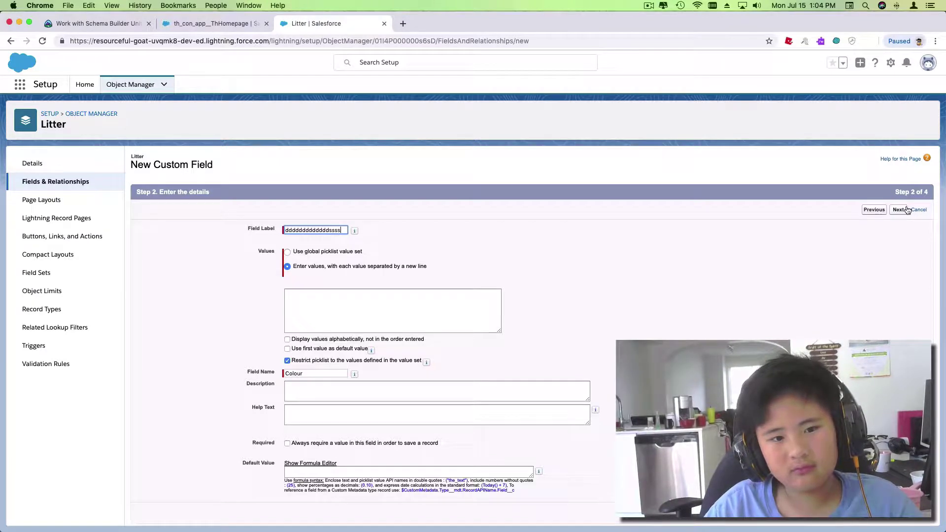
click(918, 211)
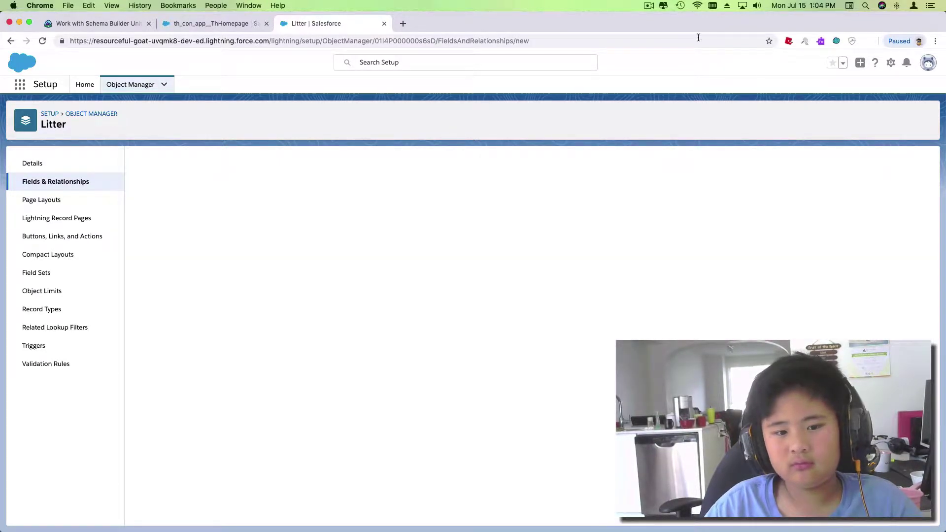
click(648, 5)
- Start a new Litter custom field with the Picklist data type and reach its details step
click(628, 35)
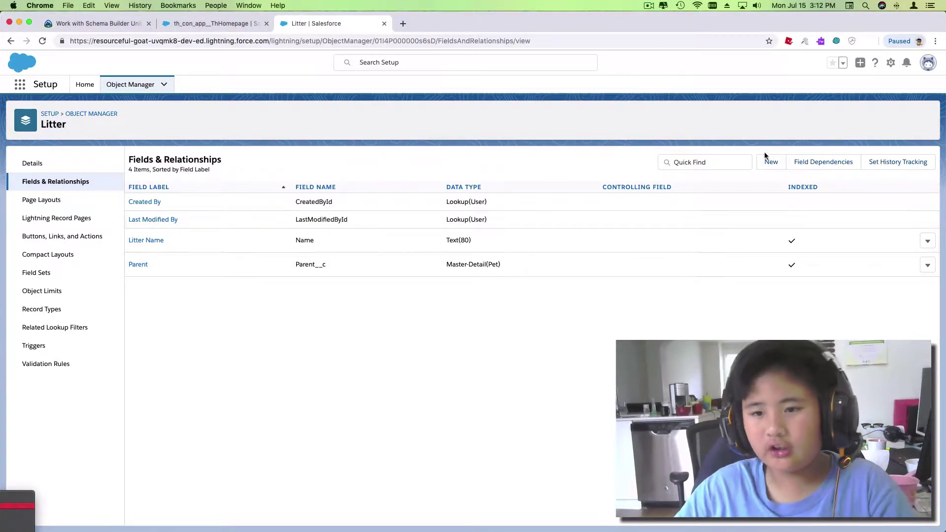
click(770, 164)
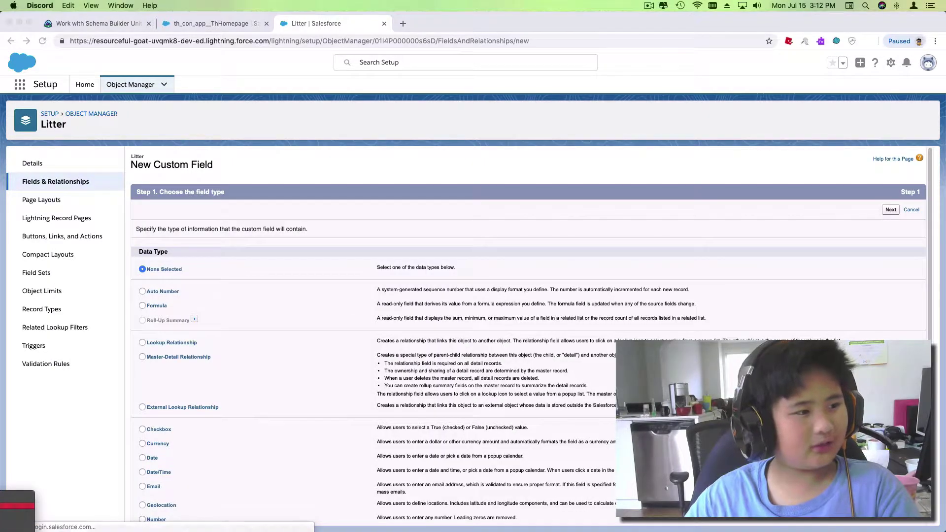
click(516, 237)
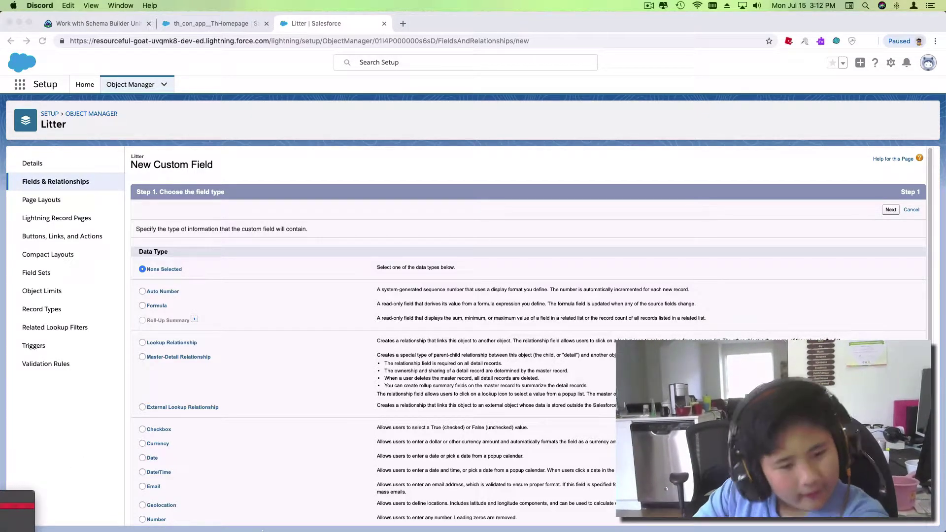
scroll(252, 497, down, 1)
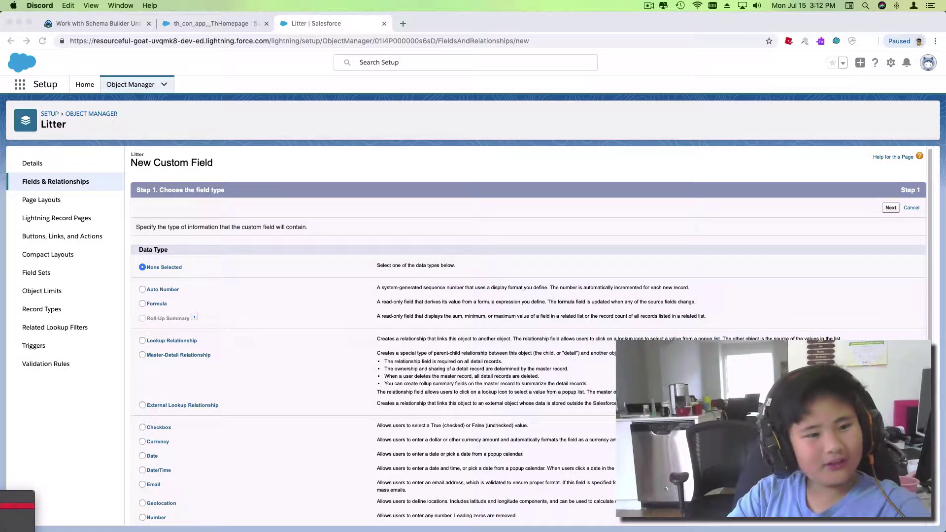
scroll(374, 335, down, 3)
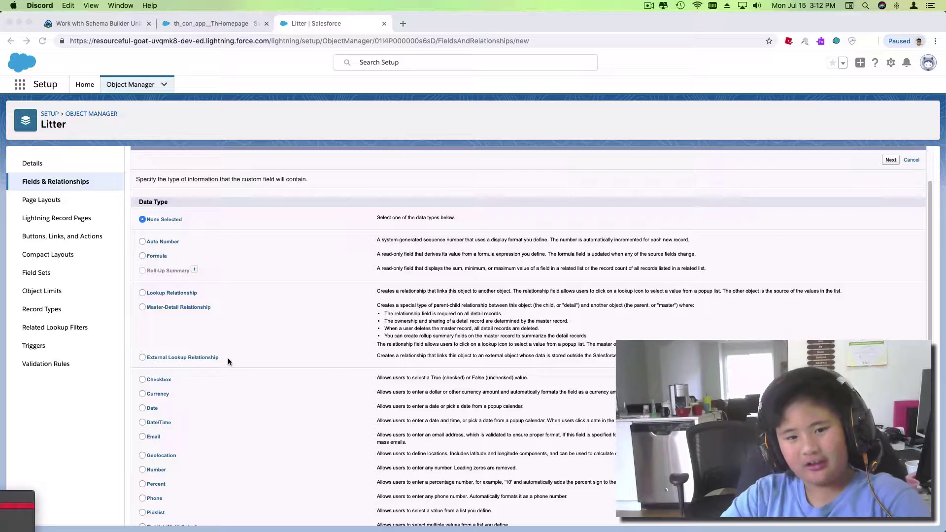
scroll(220, 370, down, 8)
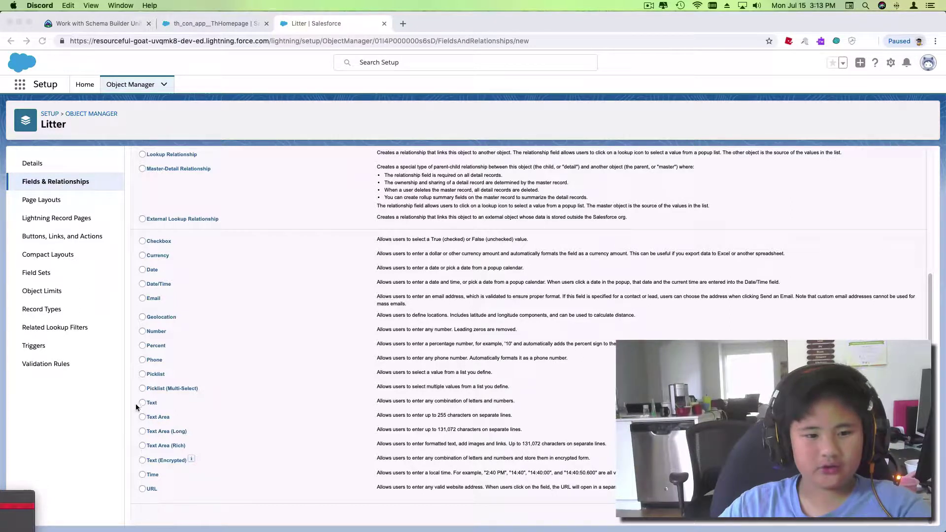
click(137, 371)
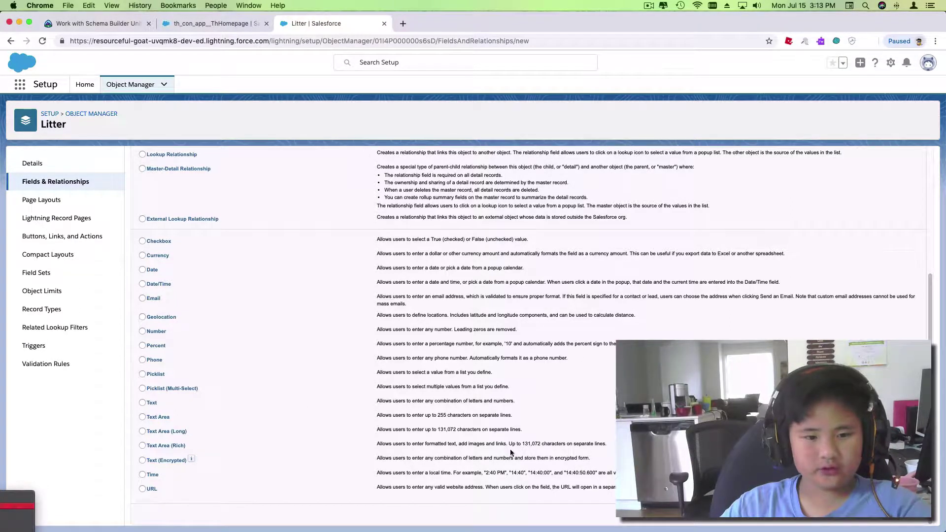
click(147, 374)
key(Return)
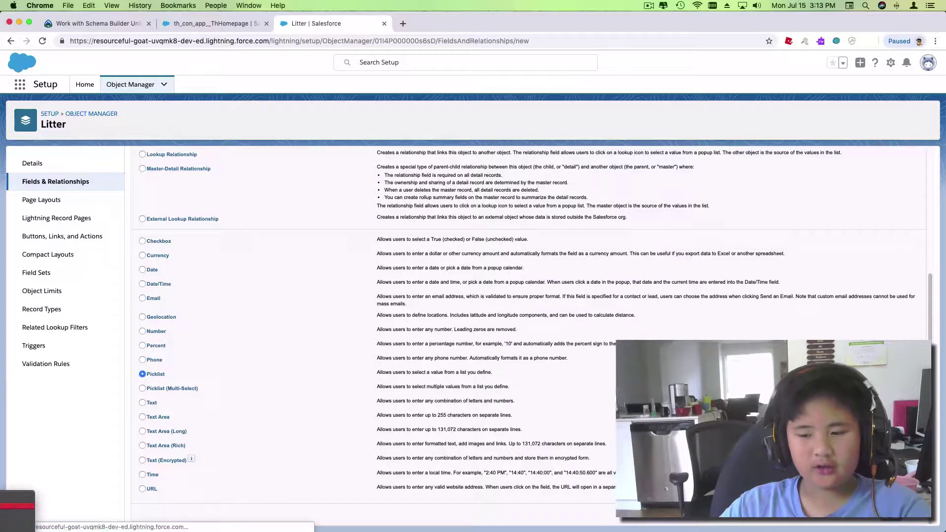
click(297, 231)
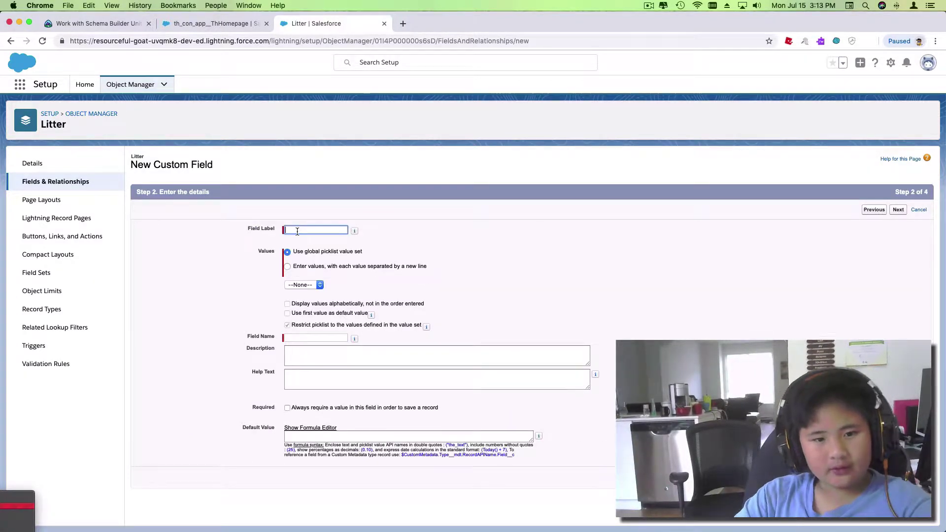
- Enter the picklist label, choose to enter its own values, and open a new browser tab
text(Breed)
key(Return)
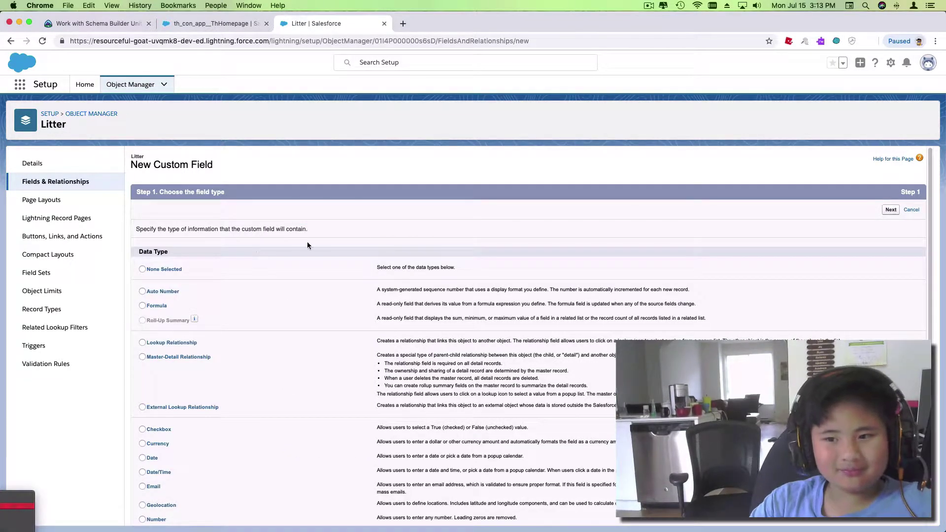
scroll(665, 277, down, 1)
scroll(665, 277, down, 5)
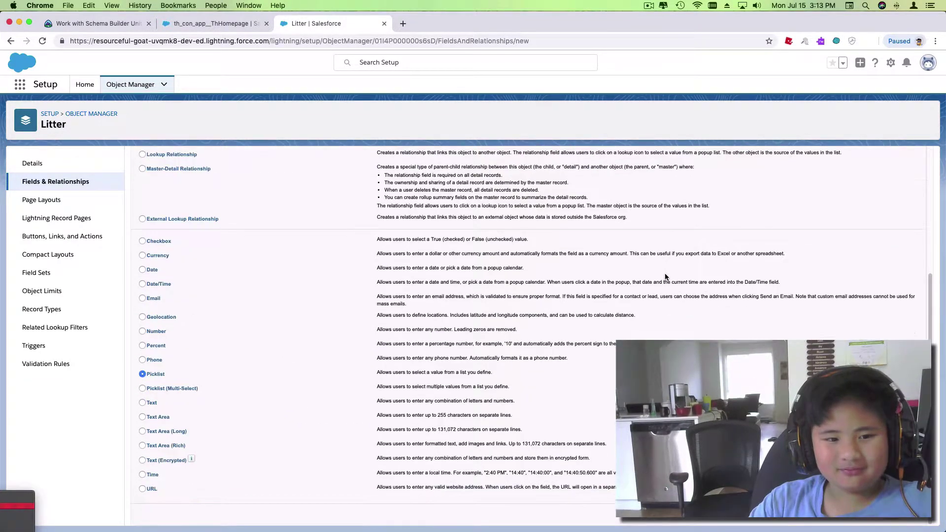
click(894, 520)
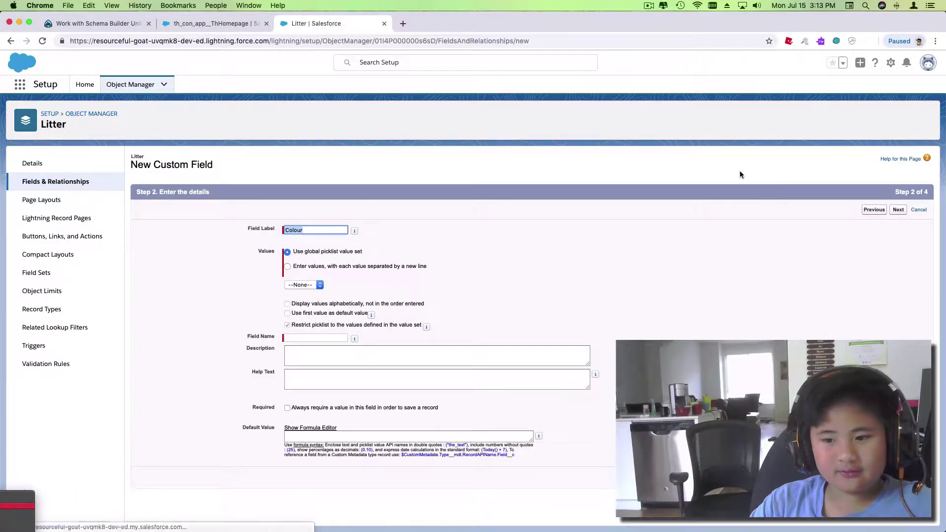
click(301, 285)
click(288, 266)
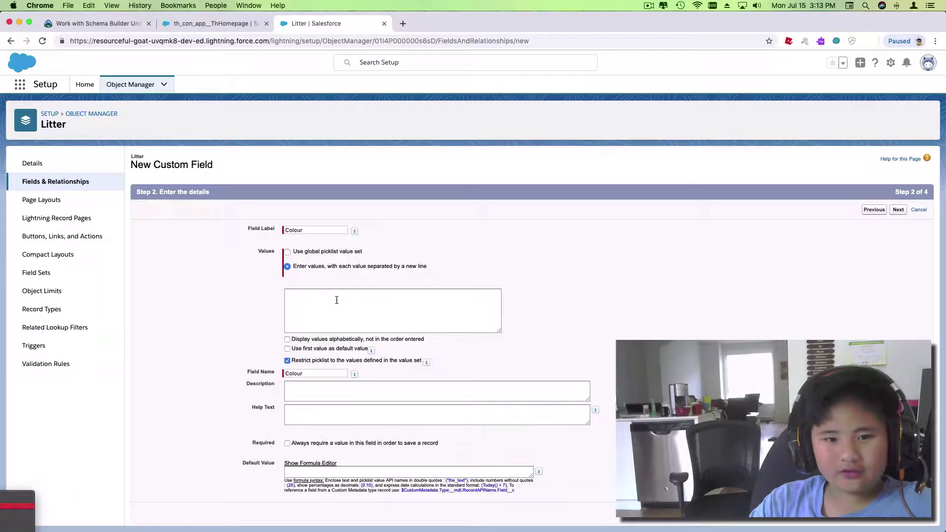
click(368, 294)
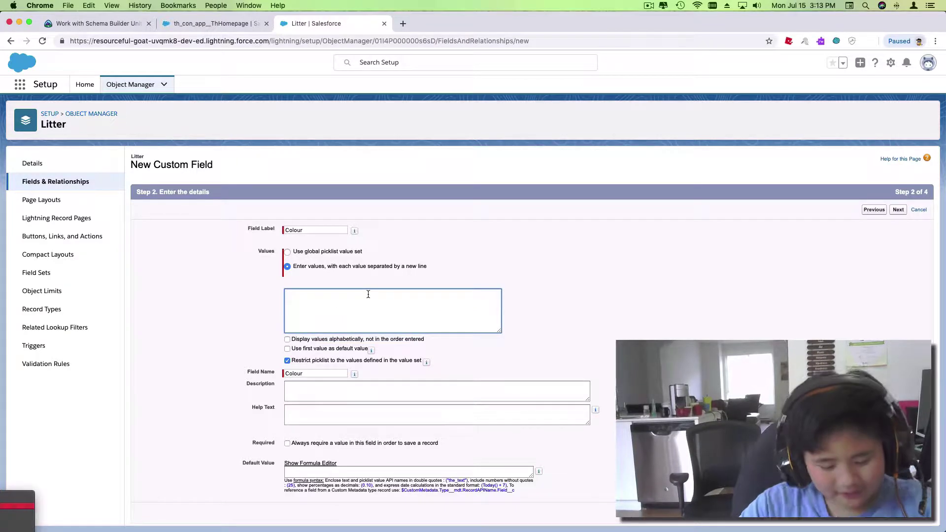
click(401, 24)
- Search Google for 'dog colours' and enter Black as the first Colour value
text(Dog colo)
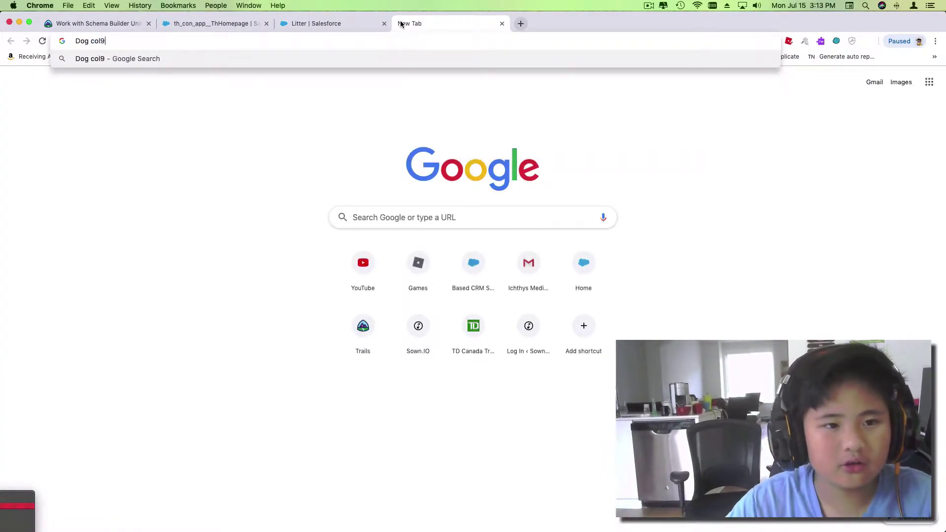
key(BackSpace)
text(o)
key(Return)
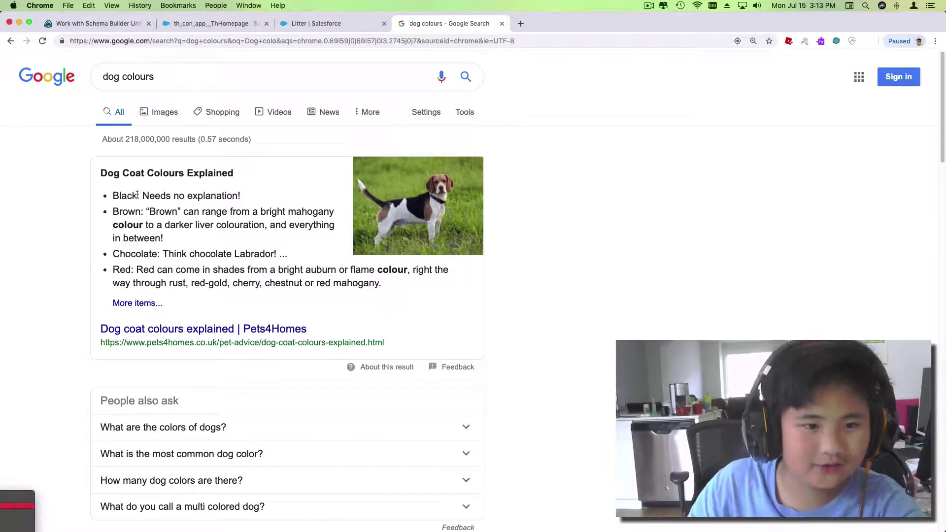
click(304, 24)
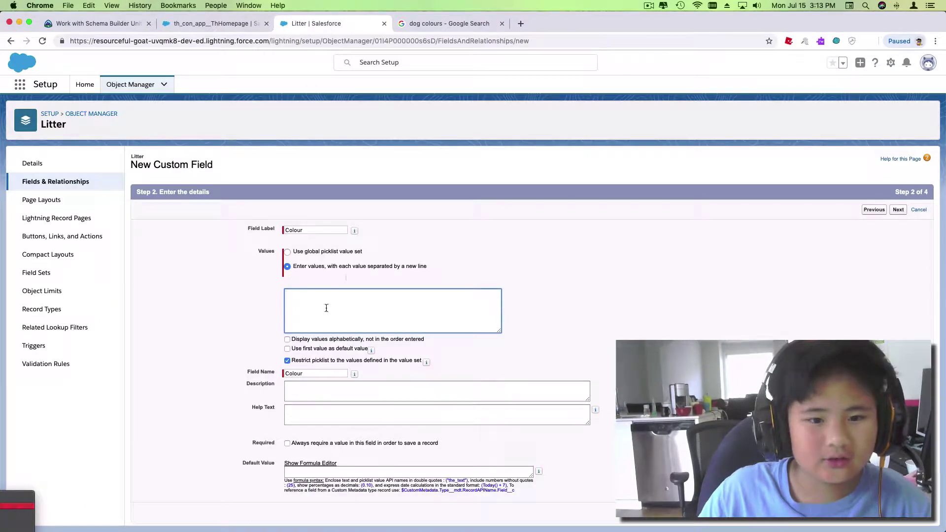
text(Black)
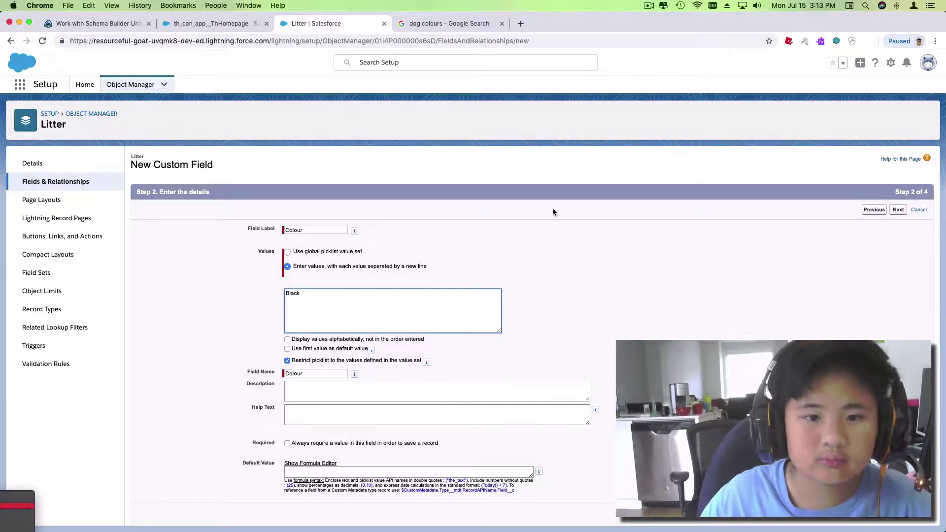
- Copy the Brown, Chocolate and Red coat colour bullets from the search results
click(446, 23)
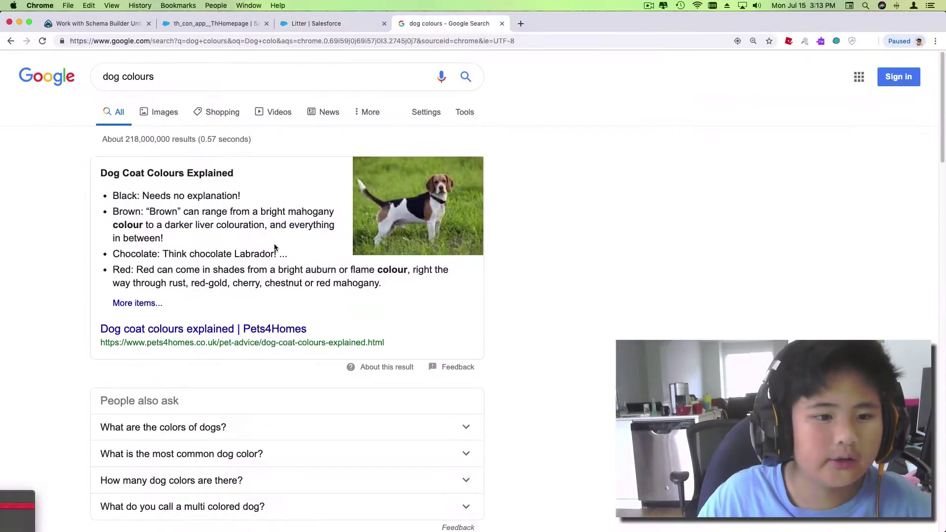
drag(116, 211, 420, 289)
double_click(120, 211)
click(120, 210)
key(super+c)
click(309, 23)
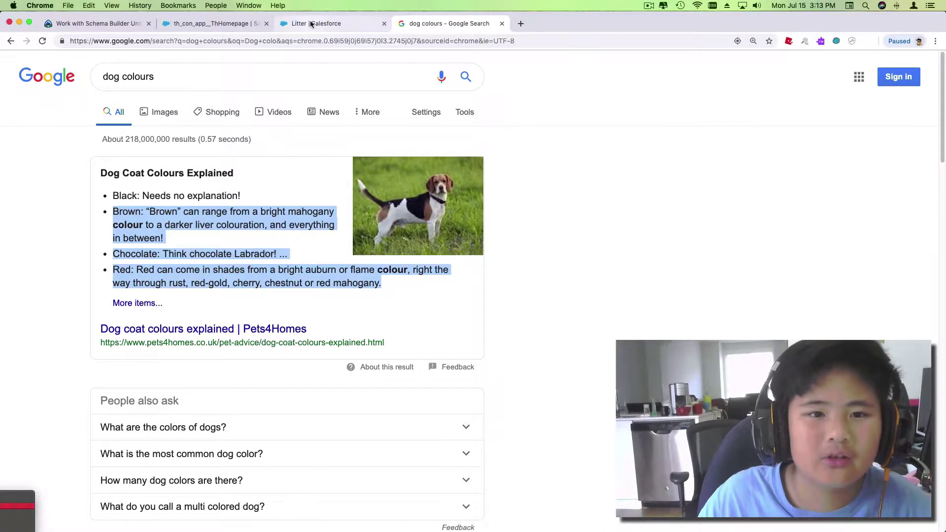
- Paste the copied colours below Black and strip Brown's and Chocolate's descriptions
key(super+v)
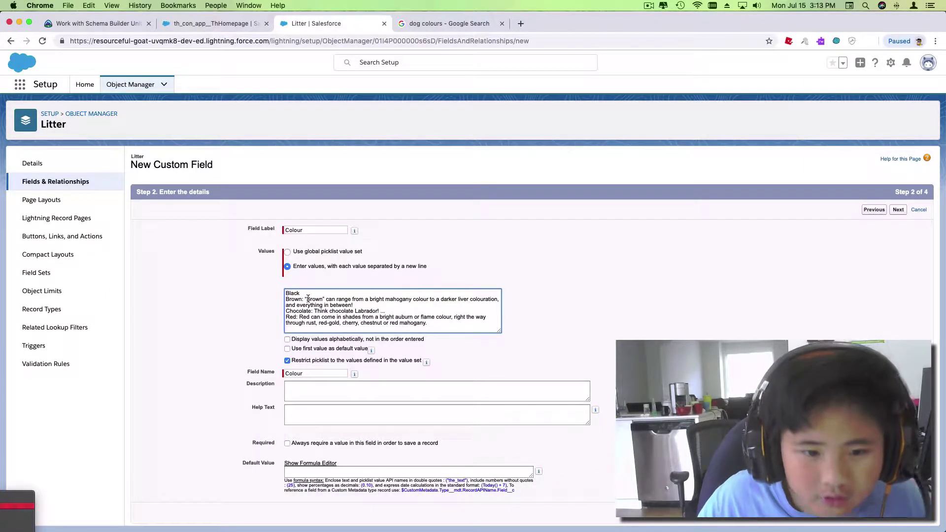
drag(305, 299, 364, 306)
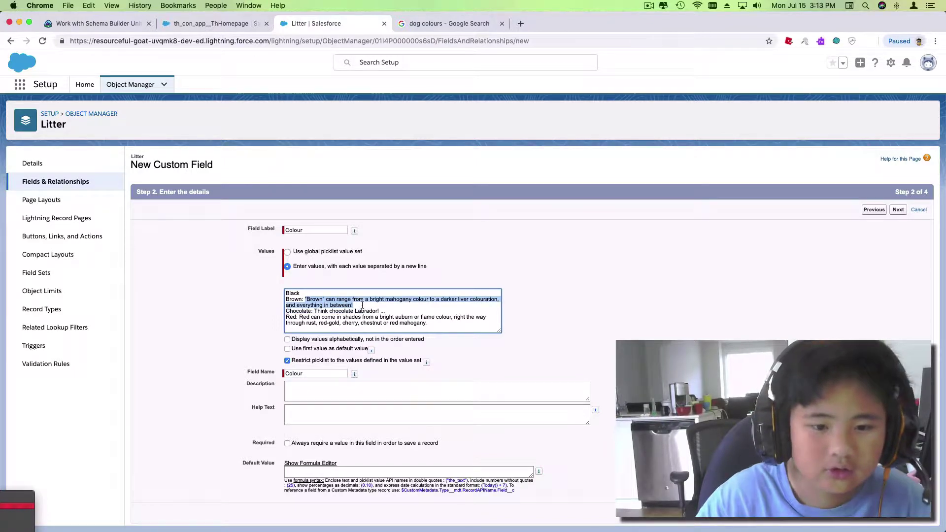
key(BackSpace)
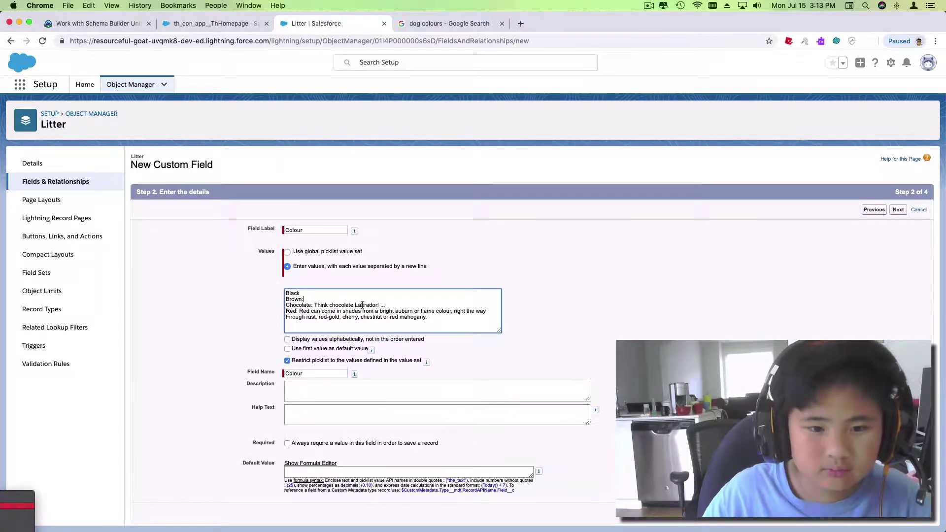
key(BackSpace)
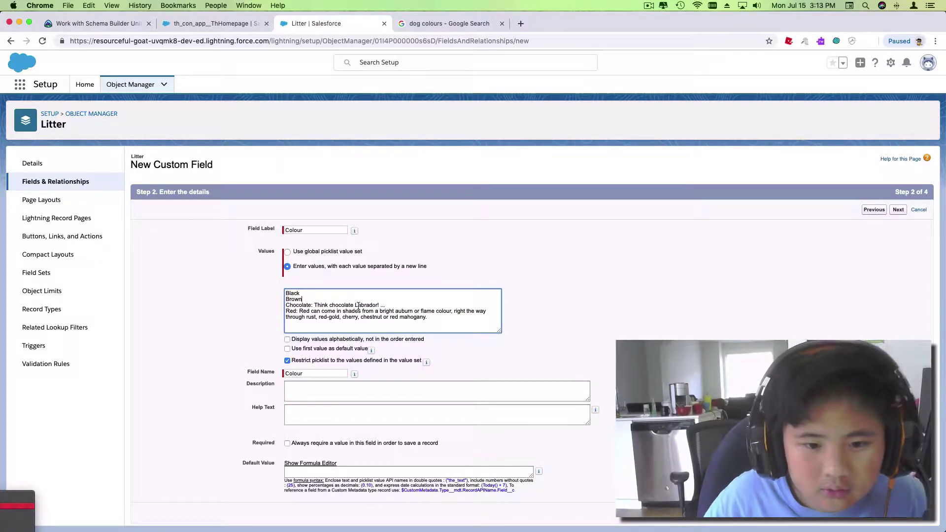
drag(311, 305, 387, 306)
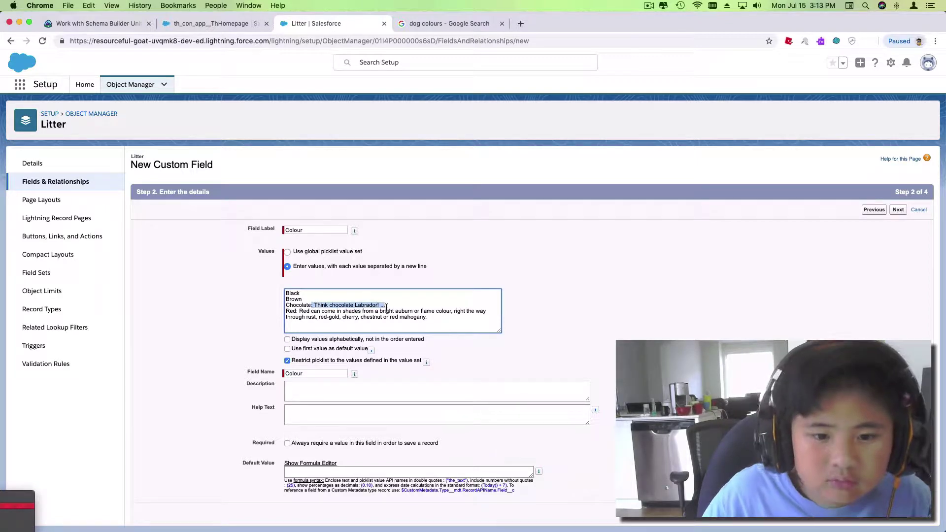
key(BackSpace)
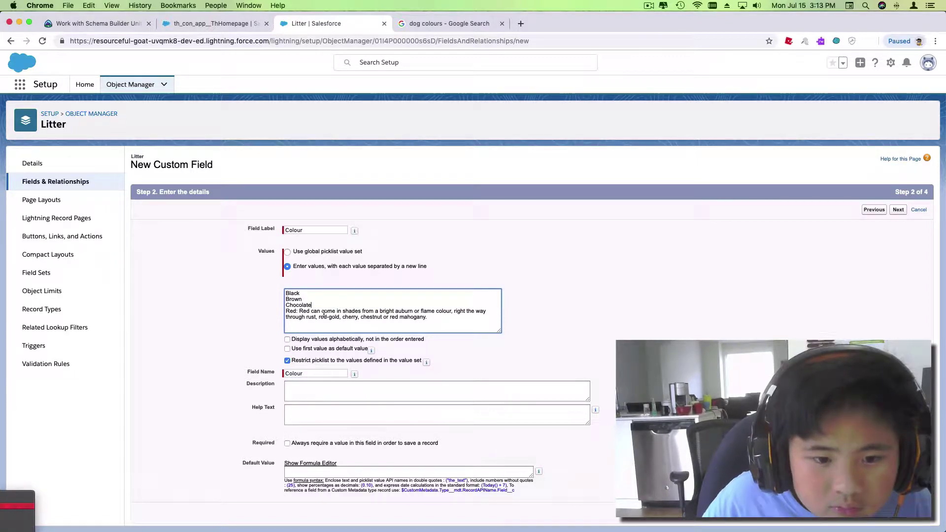
- Remove Red's description and add Blonde as the fifth value
drag(299, 311, 488, 313)
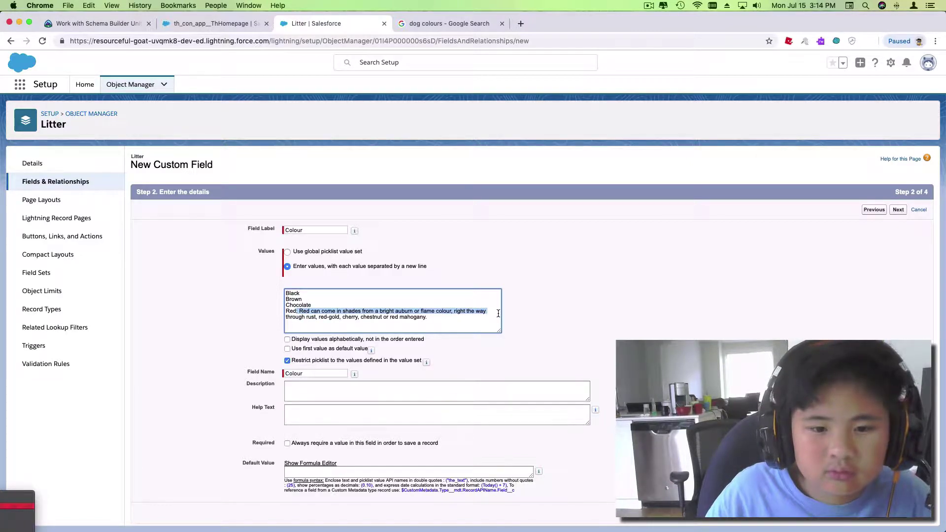
key(BackSpace)
key(BackSpace)
key(BackSpace)
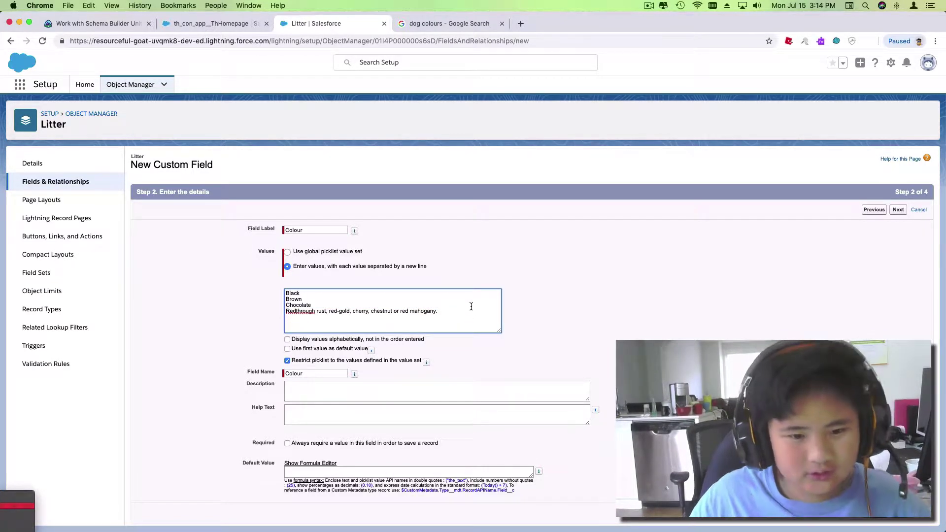
key(super+z)
click(447, 326)
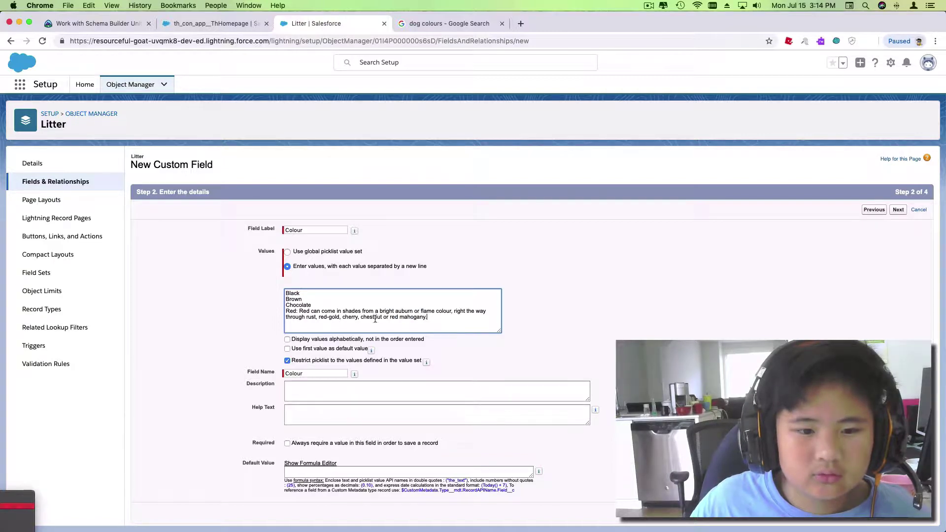
shift+click(302, 309)
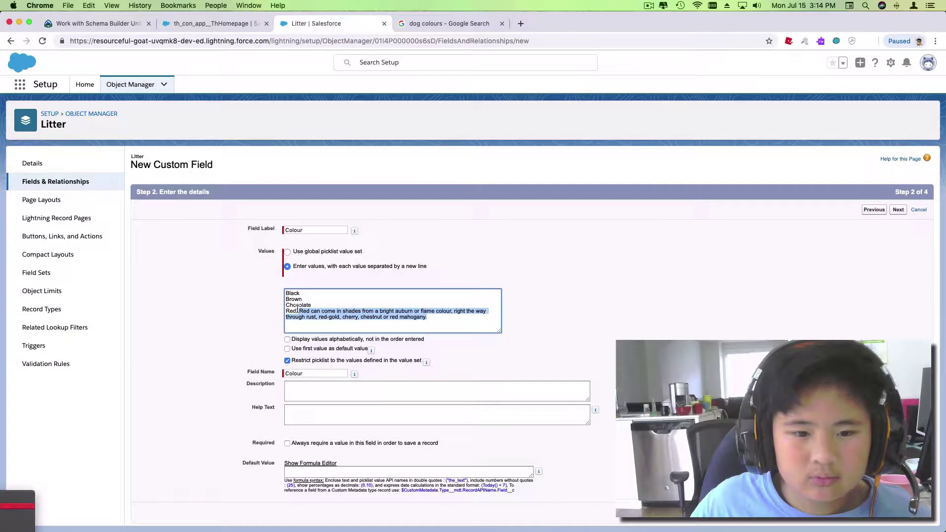
key(BackSpace)
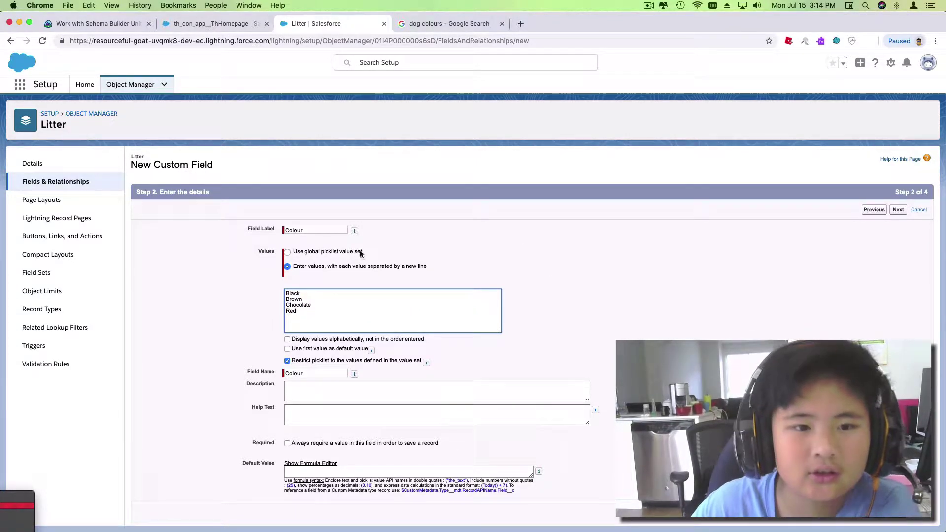
mouse_move(354, 231)
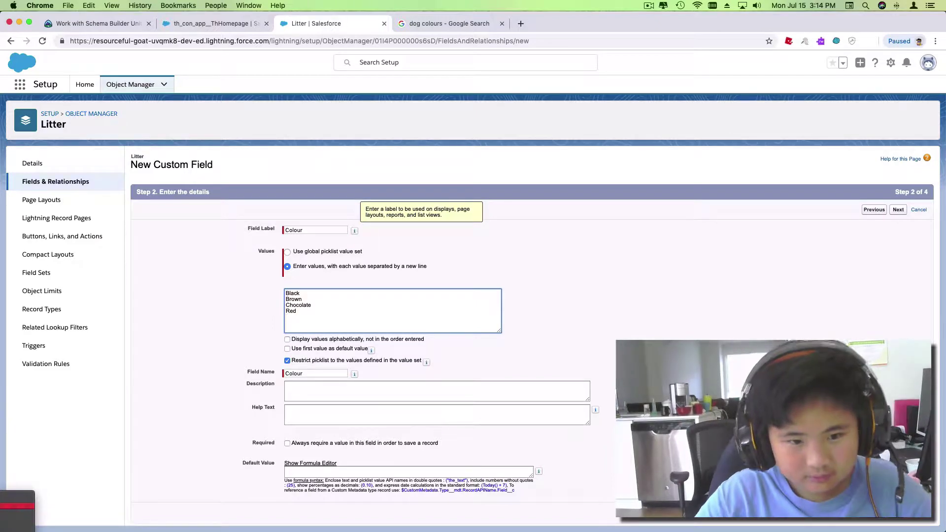
text(G)
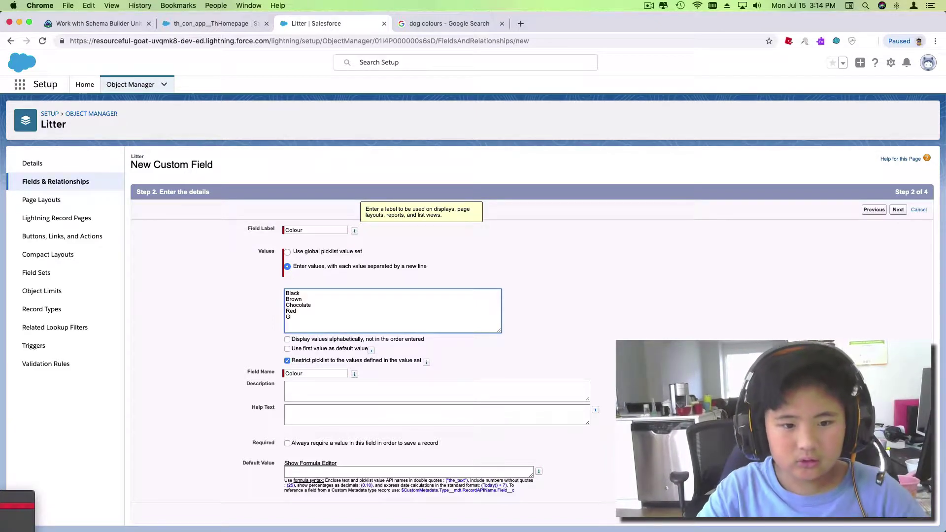
key(BackSpace)
text(Blonde)
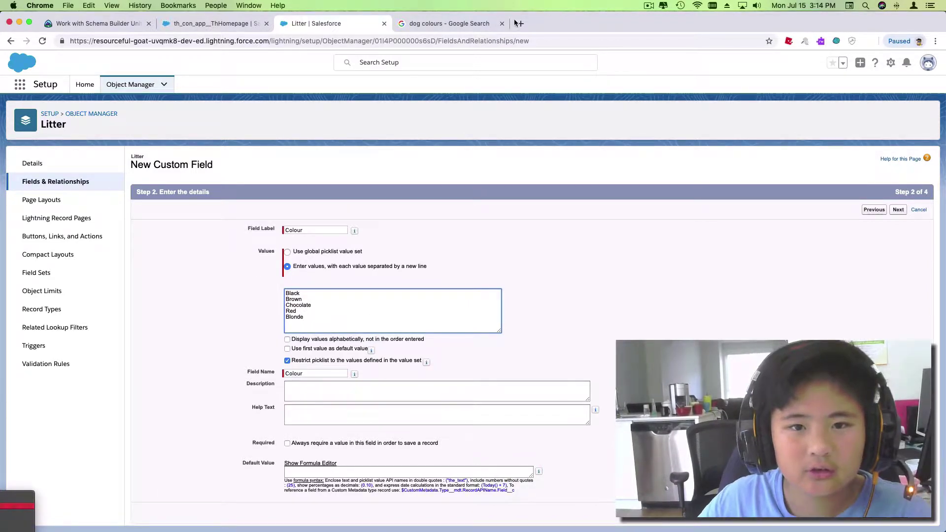
- Copy Yellow from the Pets4Homes coat colours article and add it above Blonde
click(488, 24)
click(166, 331)
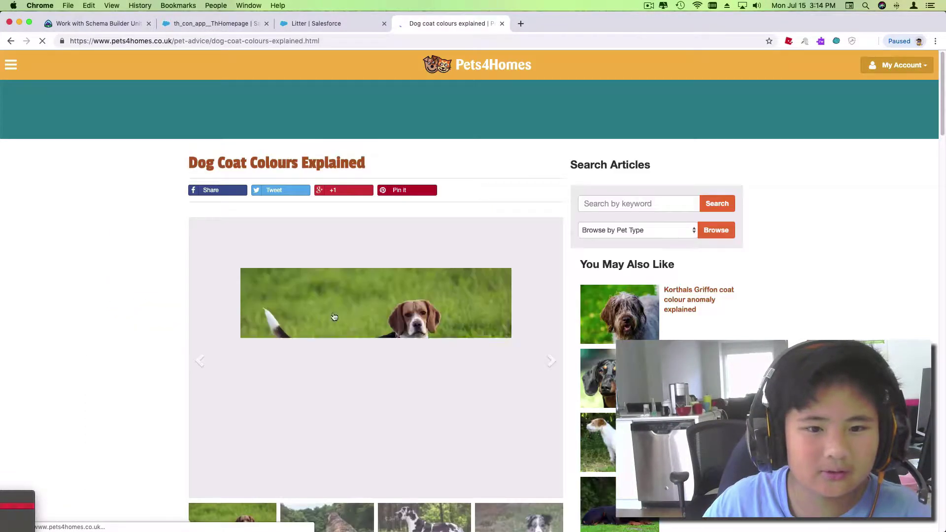
scroll(561, 296, down, 10)
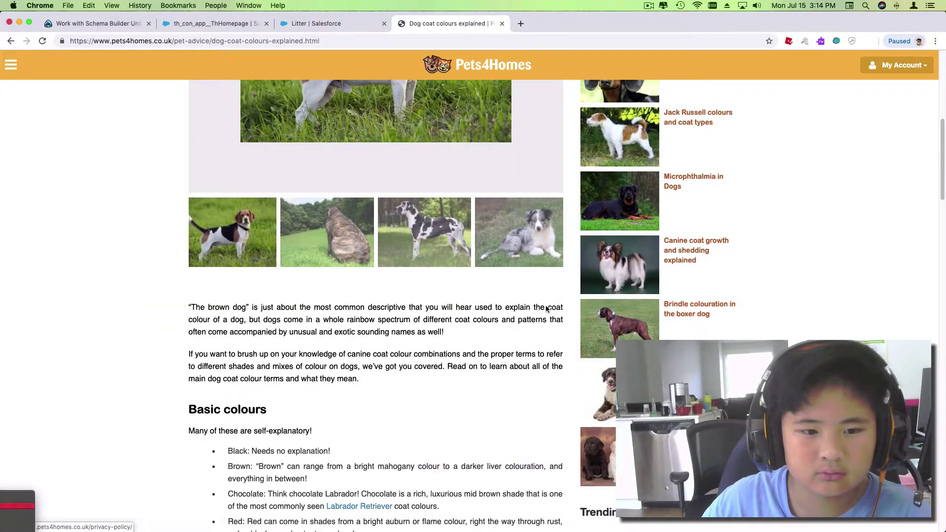
scroll(545, 310, down, 5)
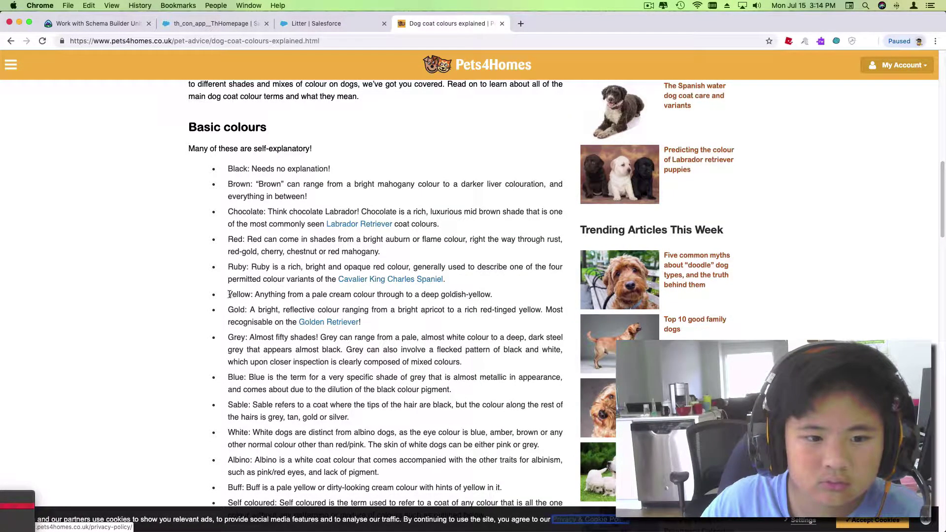
drag(228, 293, 250, 294)
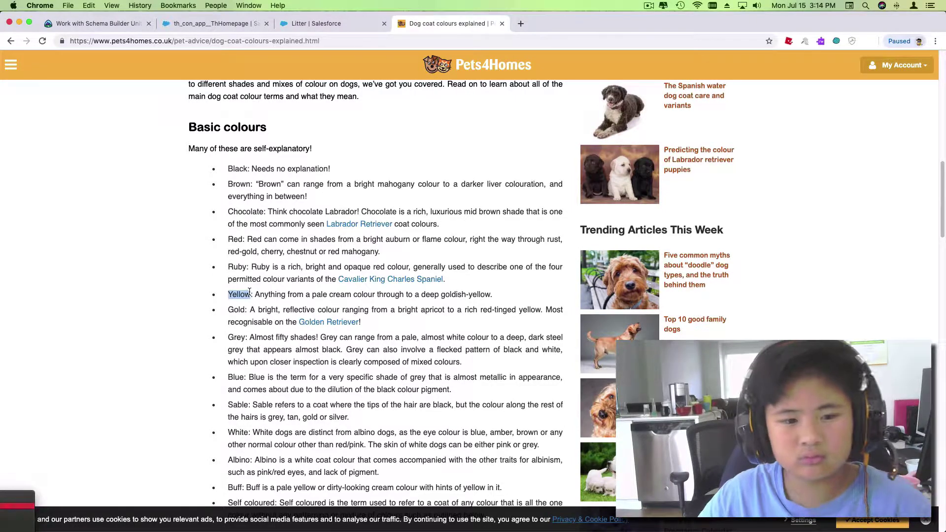
click(353, 22)
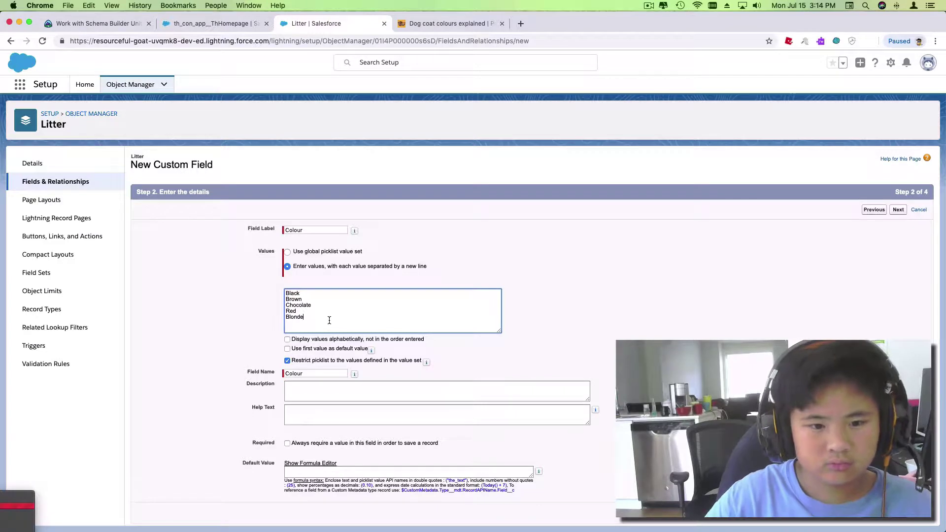
key(super+Left)
key(super+v)
key(Return)
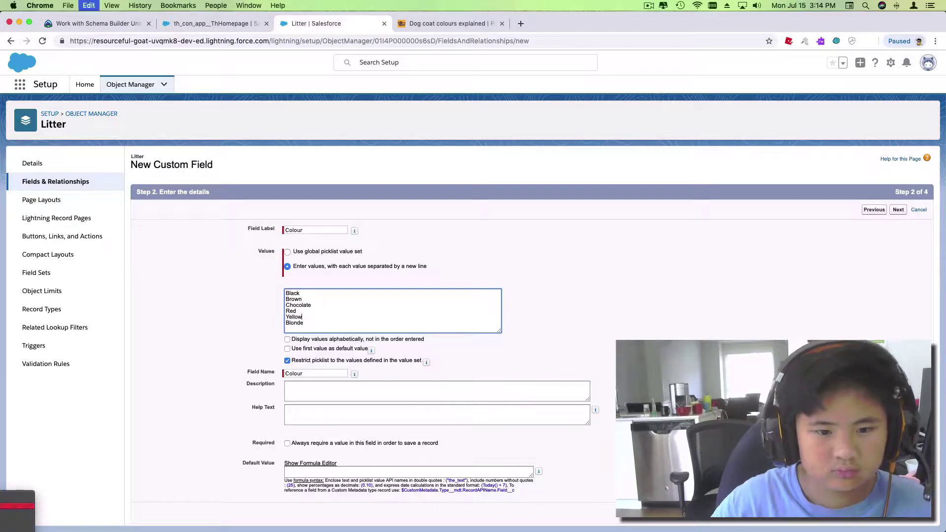
- Select Gold in the article and cut Blonde from the colour values
click(446, 23)
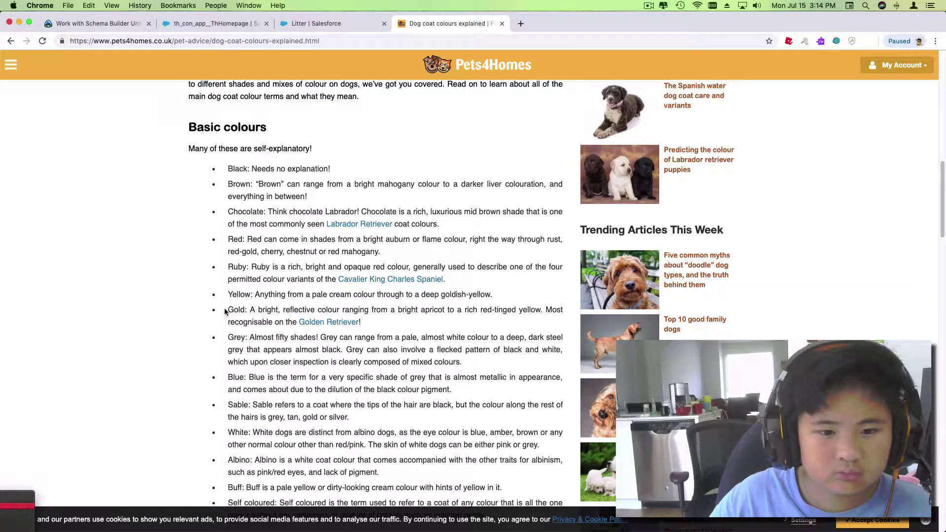
drag(227, 309, 241, 308)
double_click(244, 306)
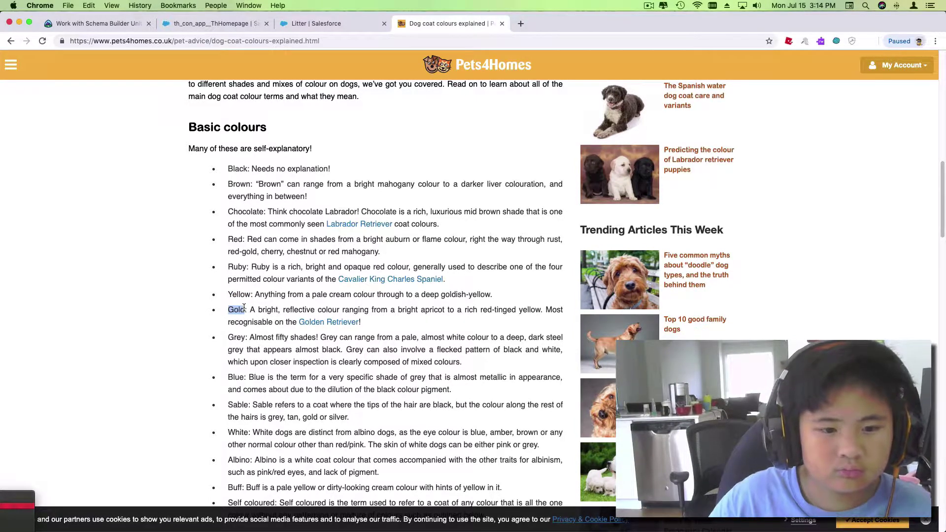
click(362, 22)
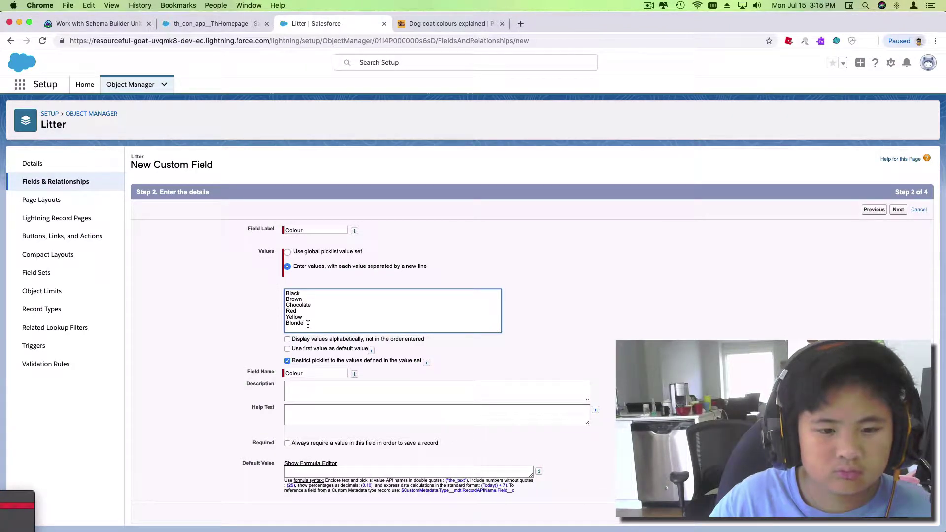
drag(308, 324, 222, 320)
key(super+x)
- Copy Grey from the article and add it after Gold in the values
click(433, 25)
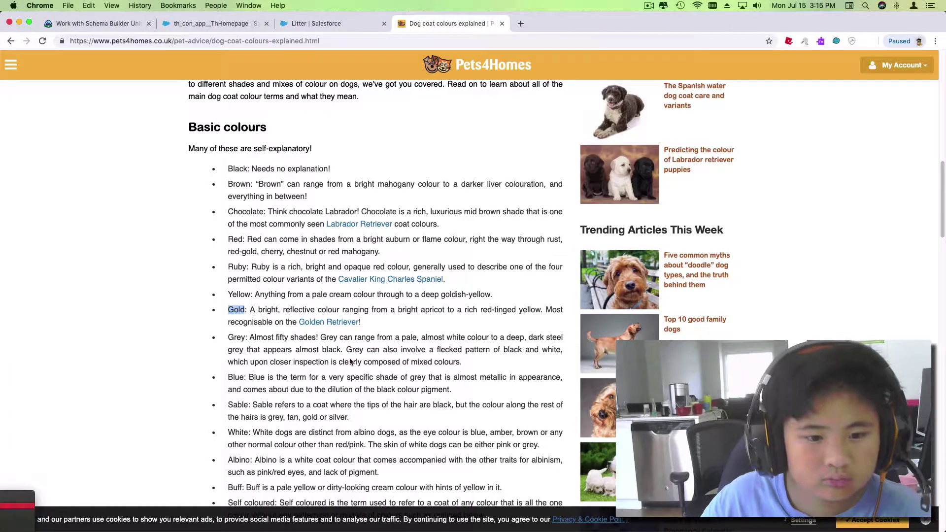
click(299, 350)
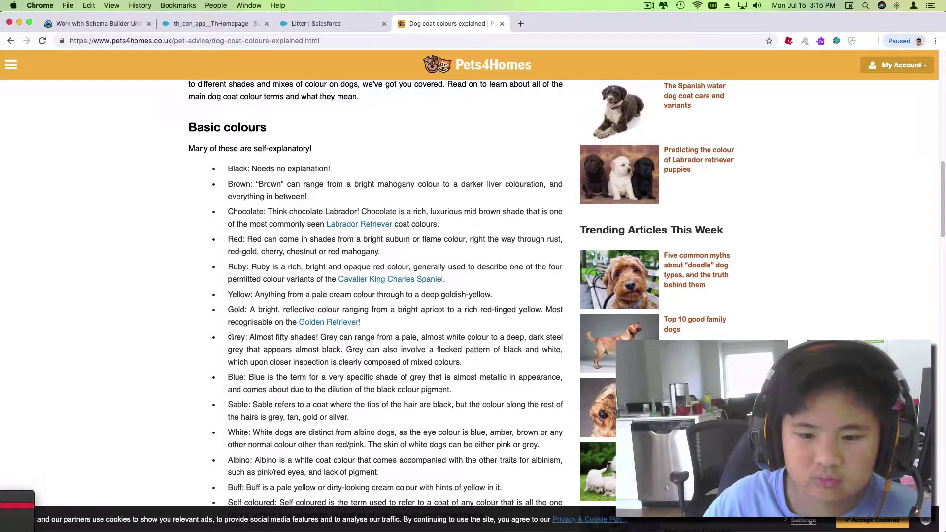
mouse_move(230, 336)
mouse_down()
mouse_move(266, 347)
mouse_move(250, 326)
mouse_move(245, 337)
mouse_up()
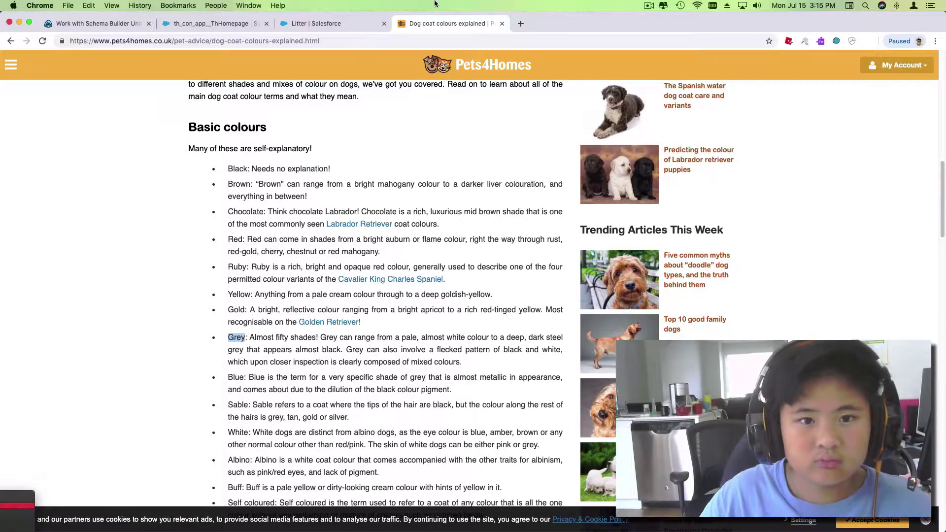
click(315, 23)
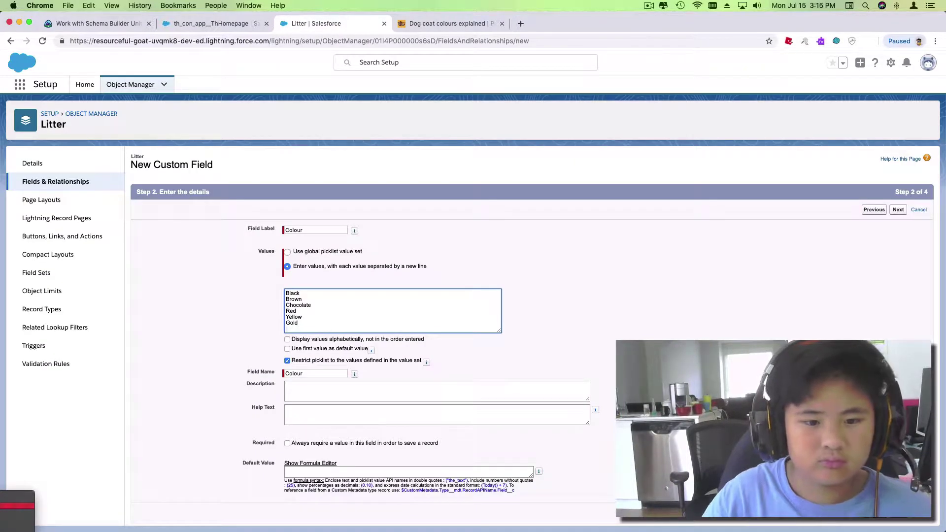
key(super+v)
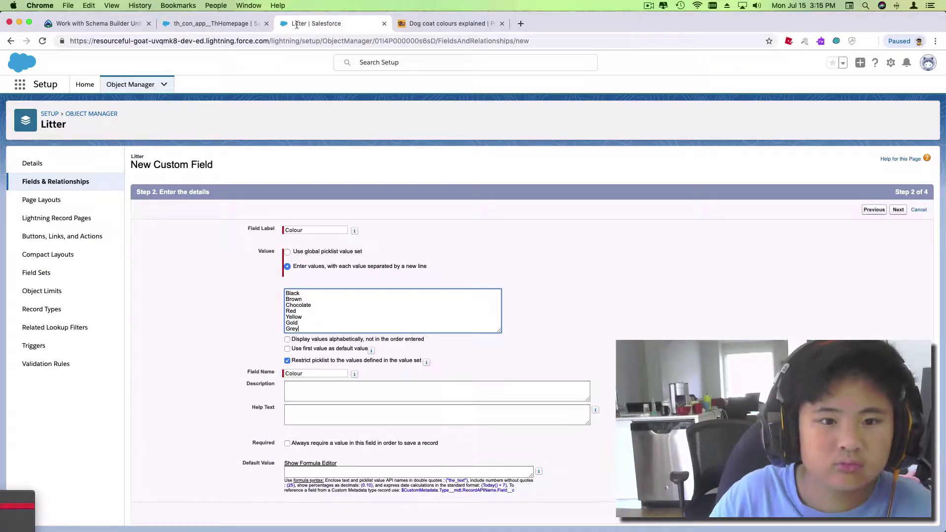
click(649, 5)
click(648, 6)
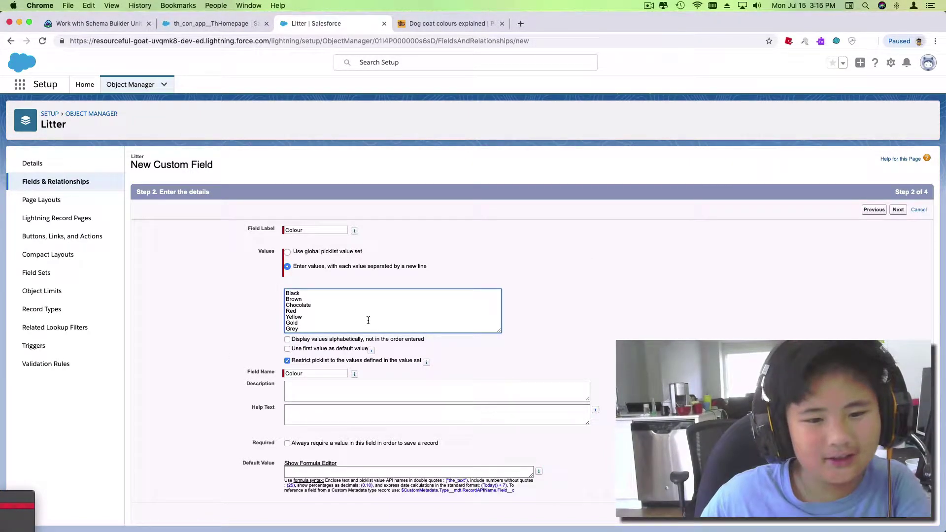
shift+click(332, 325)
click(323, 329)
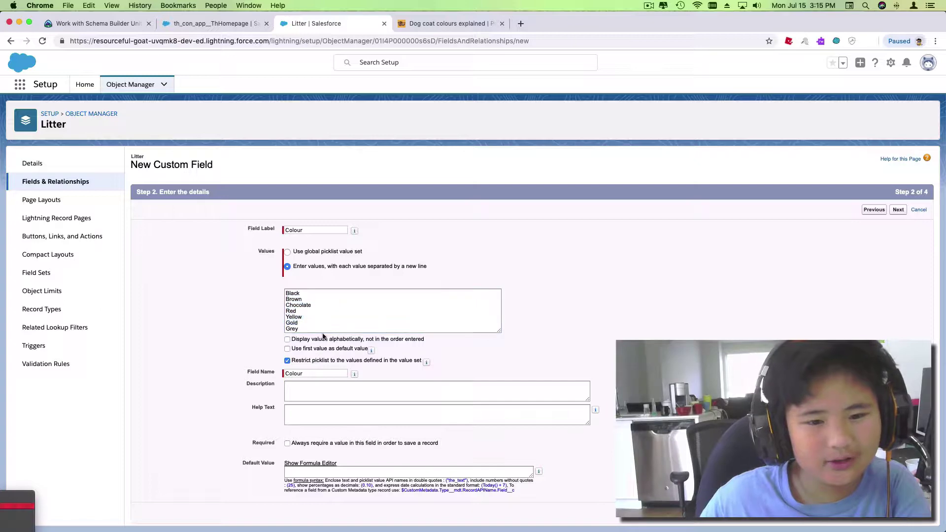
click(558, 347)
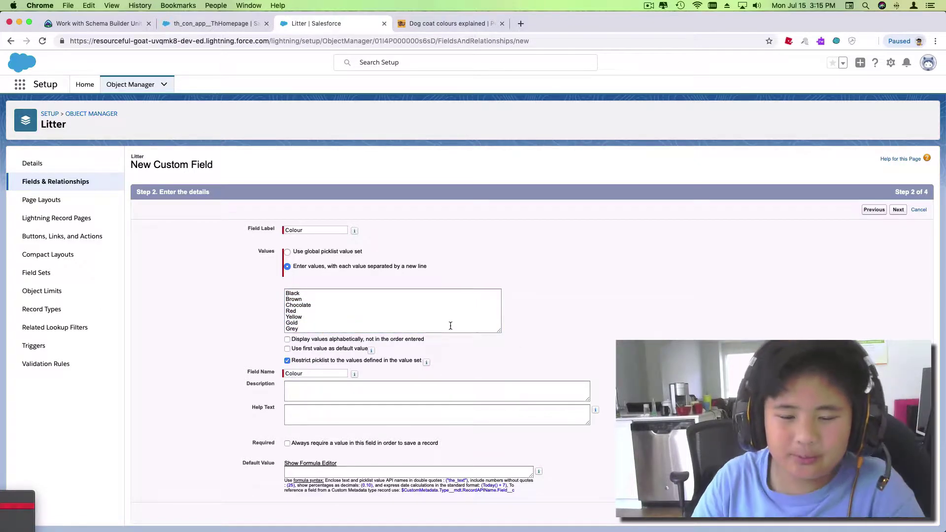
- Enter 'The colour of the litter.' as the Colour field's description and help text
click(321, 386)
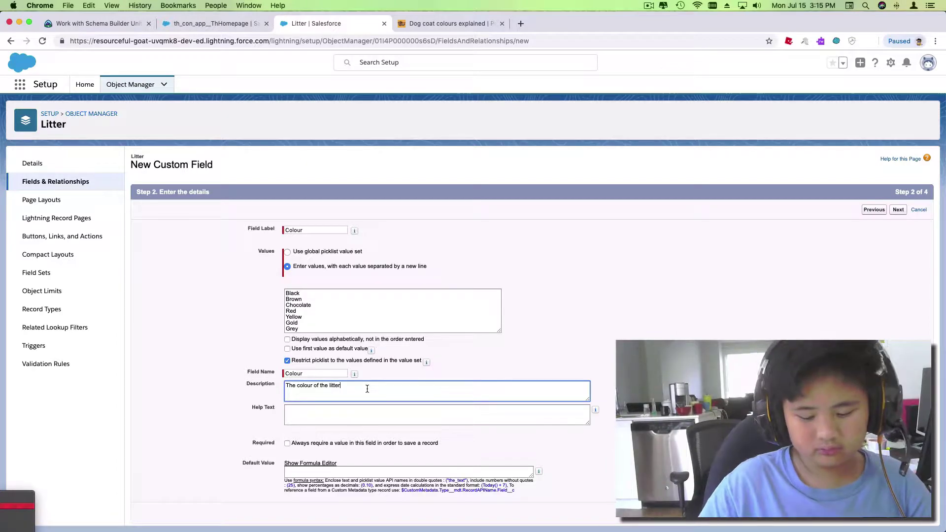
key(super+a)
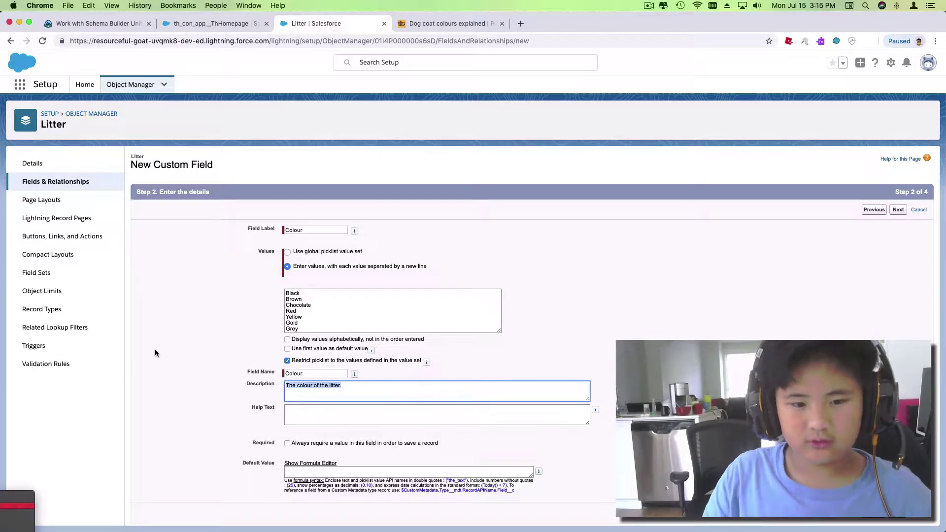
click(354, 410)
key(super+v)
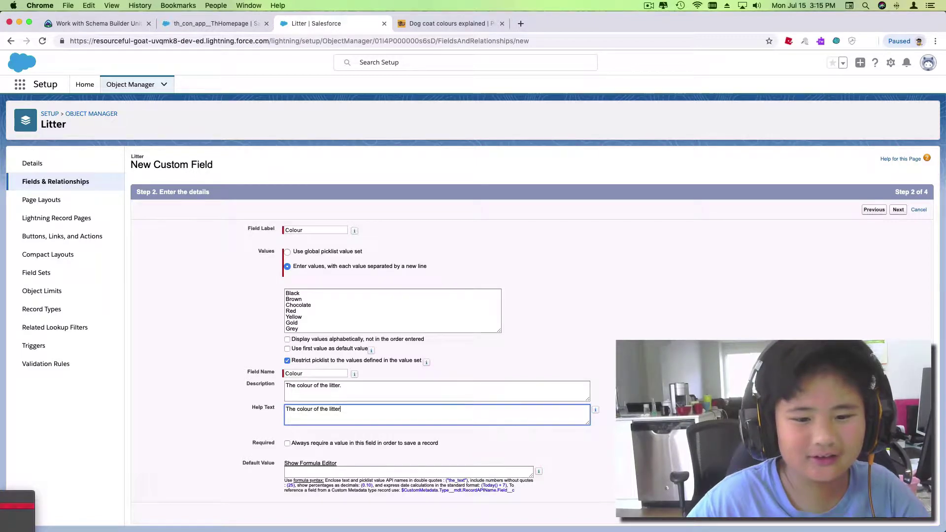
text(.)
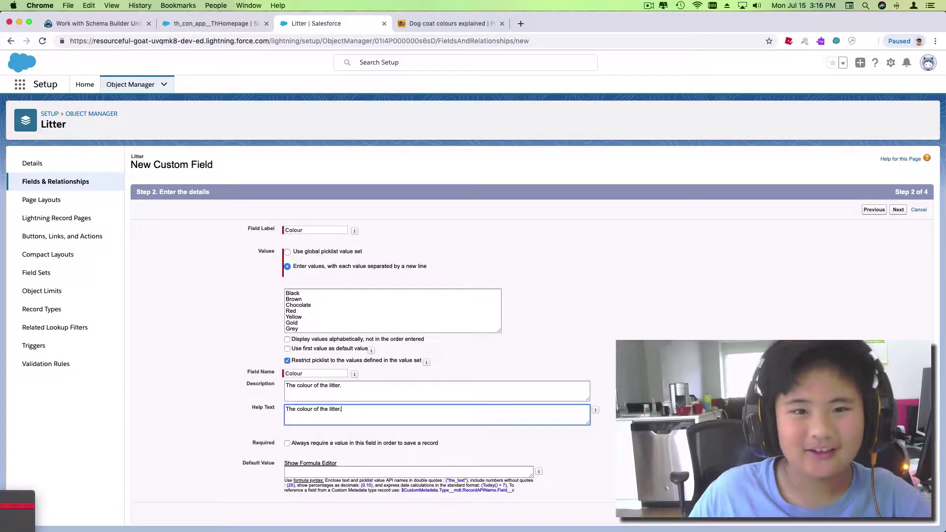
click(428, 25)
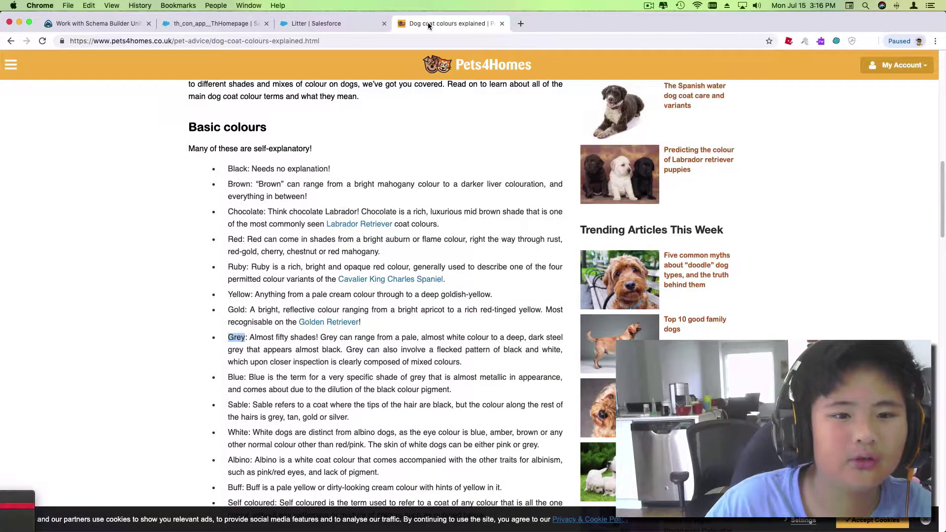
- Close the coat colours article tab and the empty new tab
drag(387, 140, 430, 269)
click(433, 269)
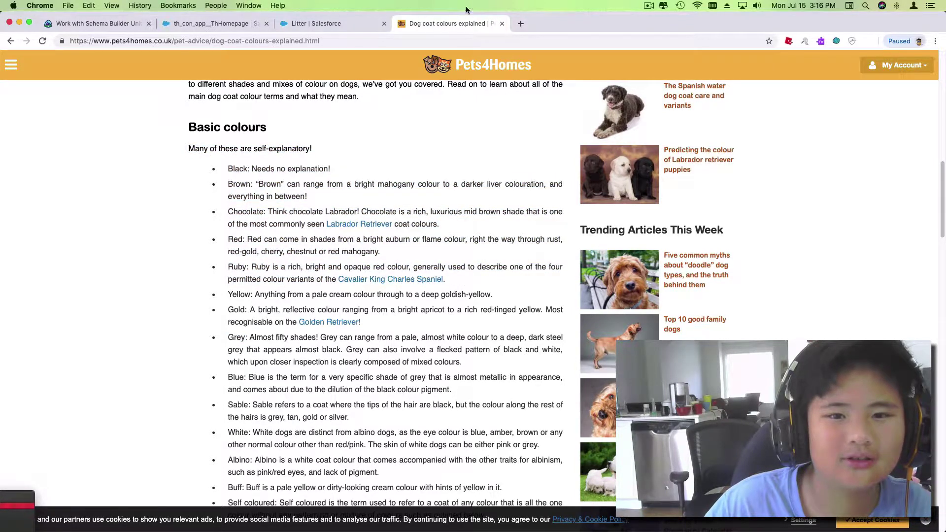
click(520, 23)
click(502, 23)
click(502, 23)
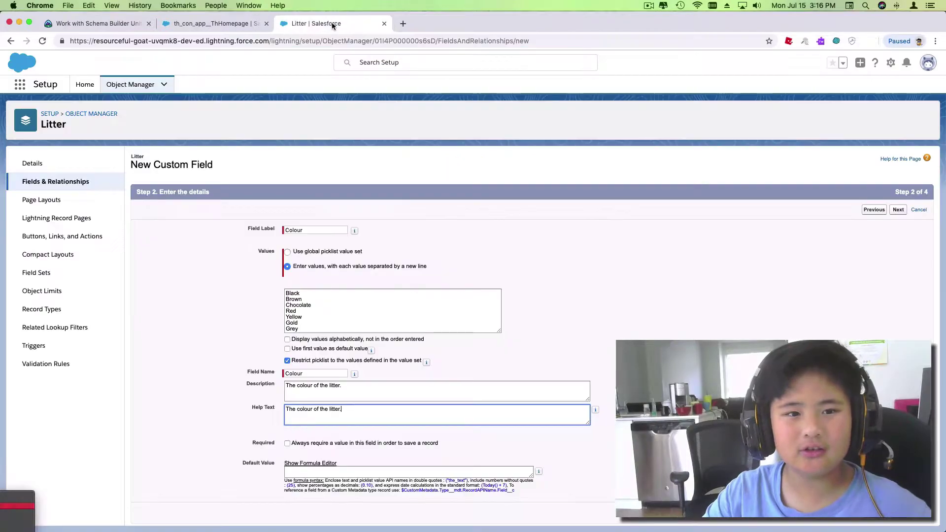
- Search 'every single color', browse Wikipedia's List of colors, then close that tab
click(403, 23)
text(e)
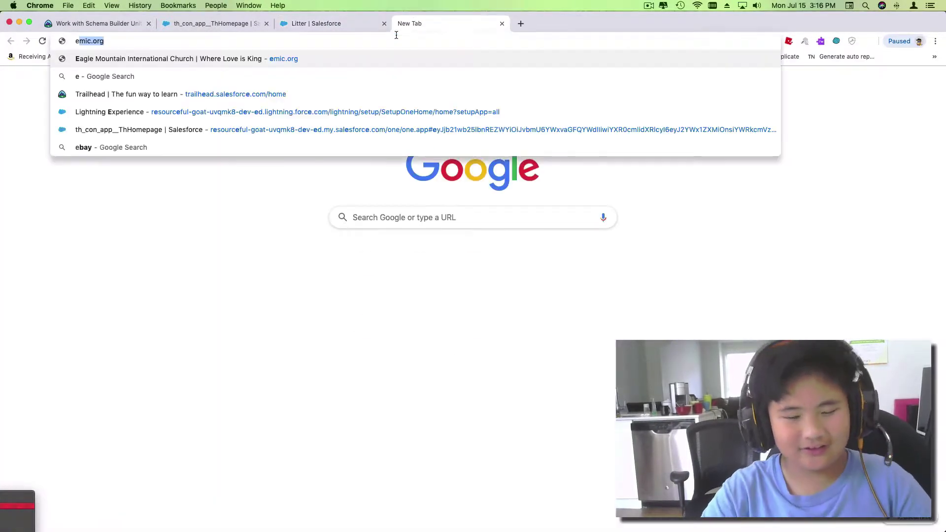
text(very single colo)
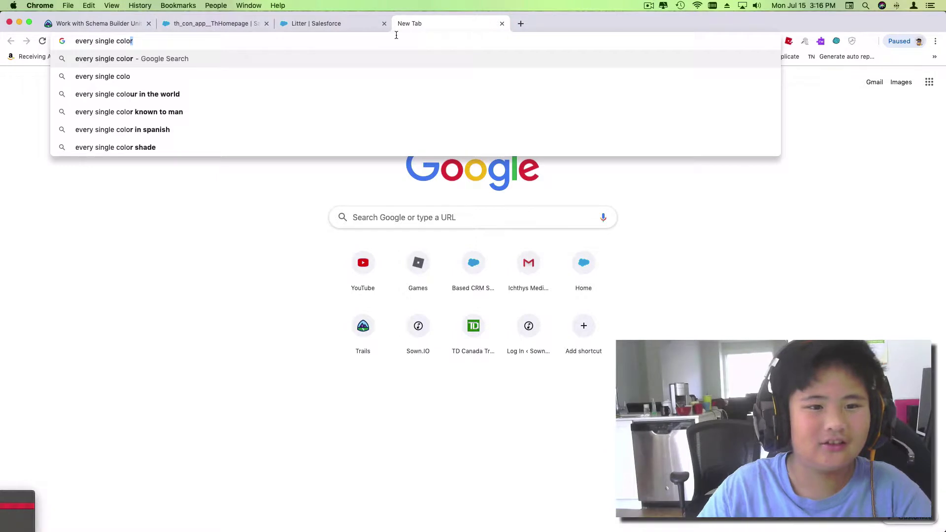
key(Return)
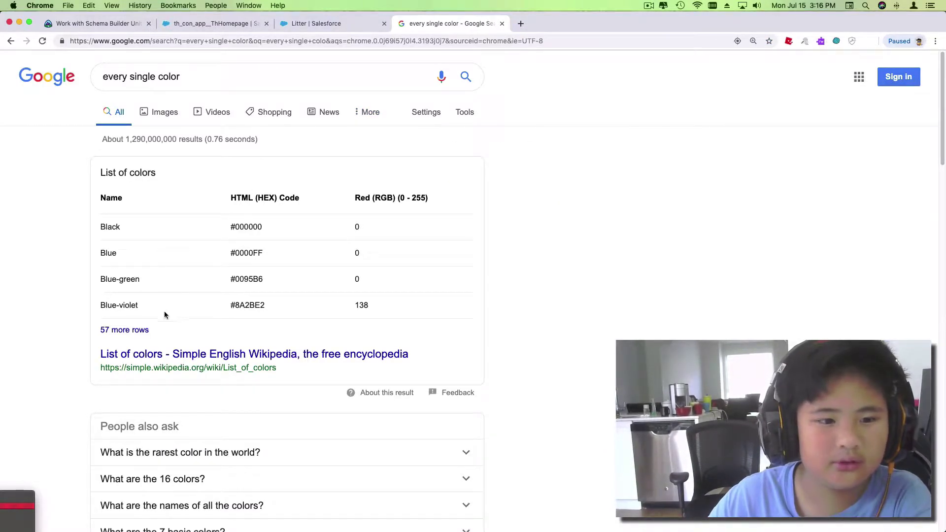
click(167, 356)
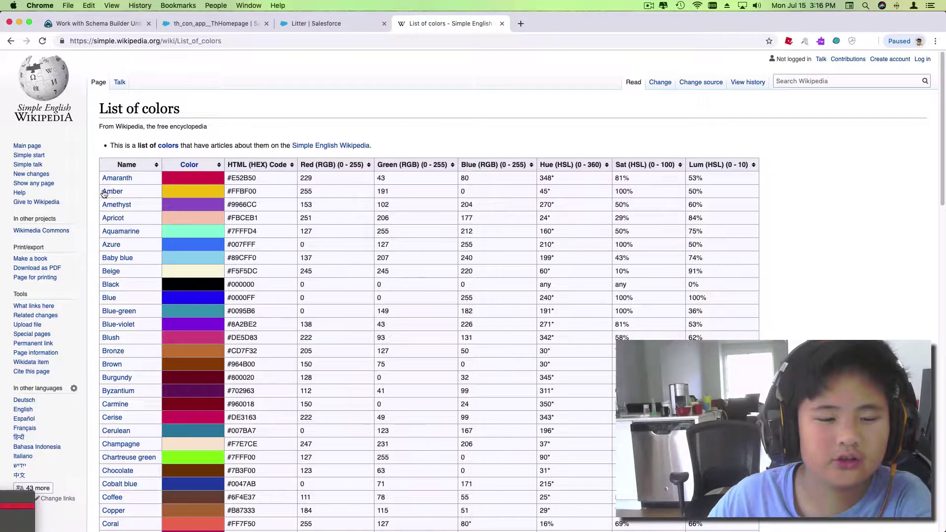
drag(96, 172, 132, 338)
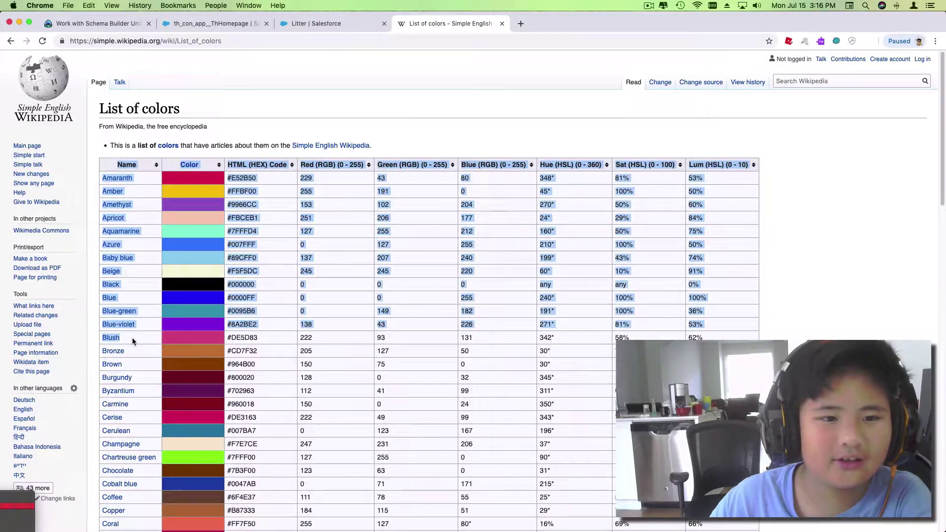
click(501, 24)
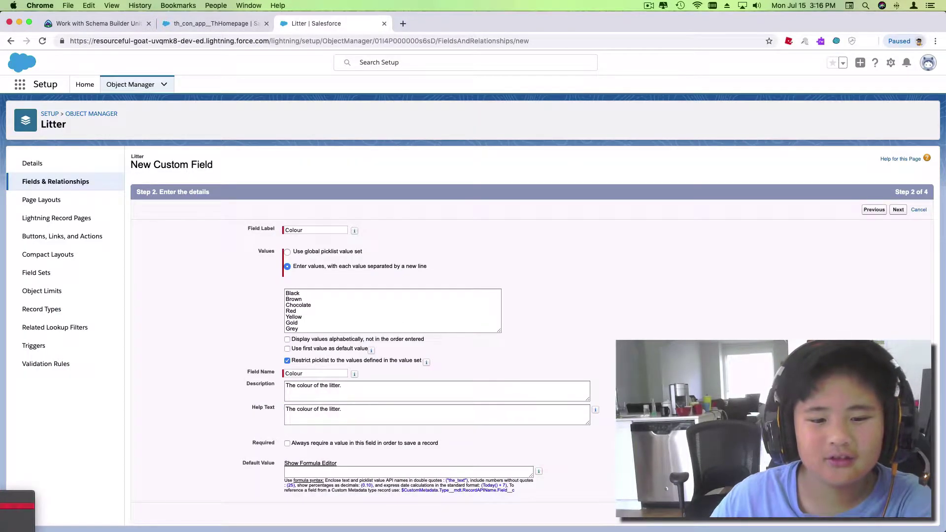
- Add 'None of the above' after Grey in the Colour values and continue
click(305, 278)
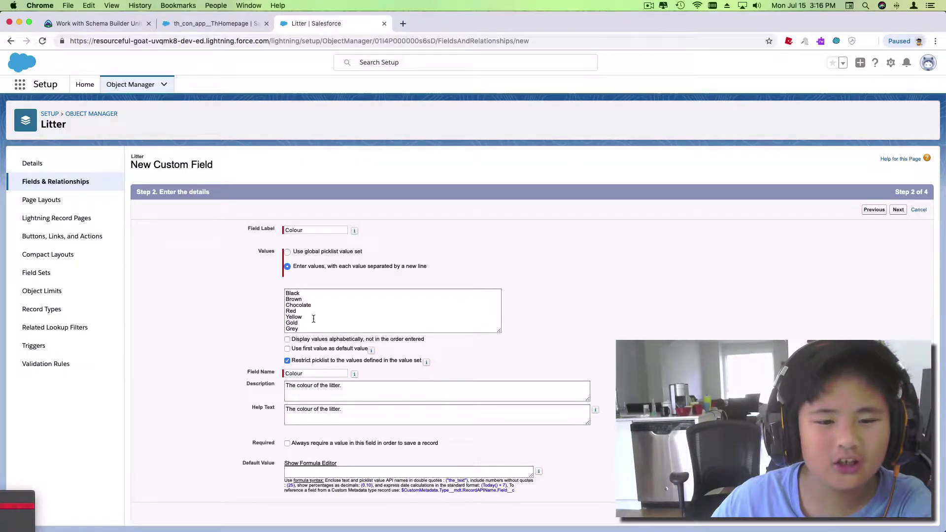
key(super+a)
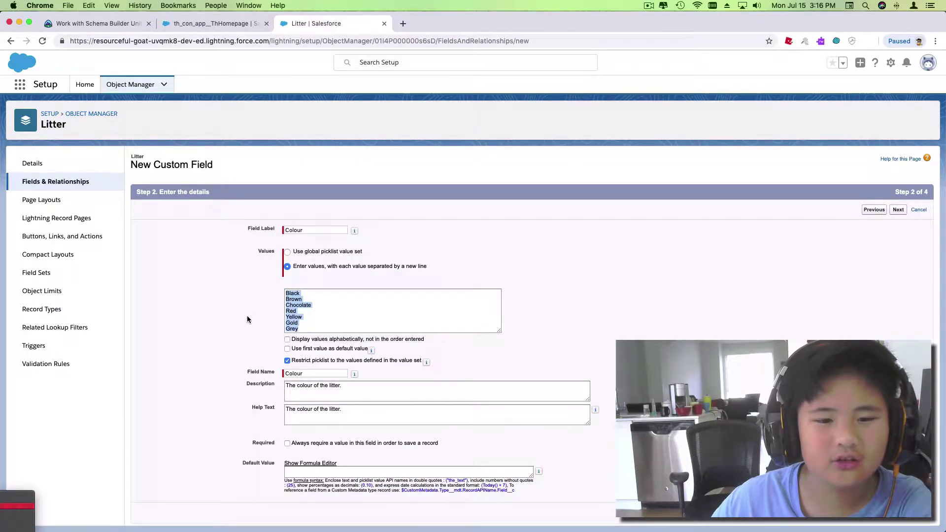
click(354, 321)
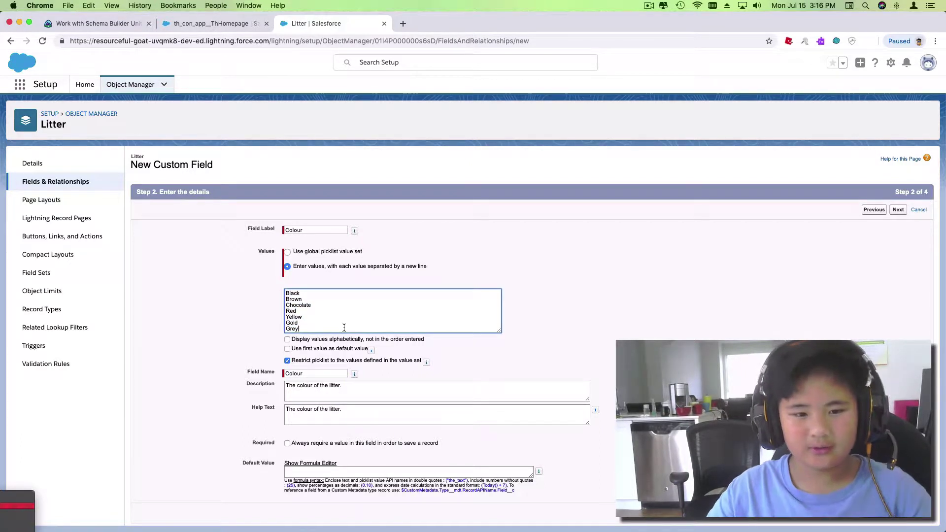
click(343, 329)
key(Return)
text(None )
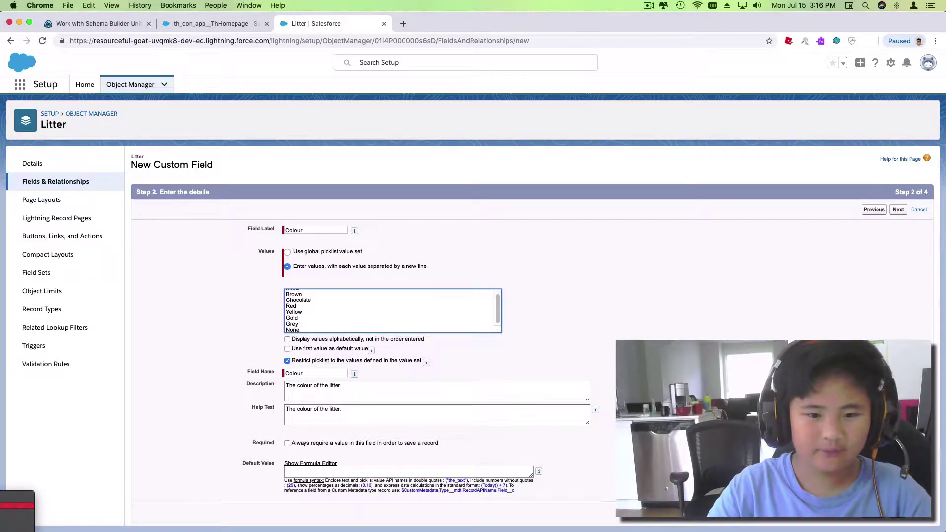
text(of the above)
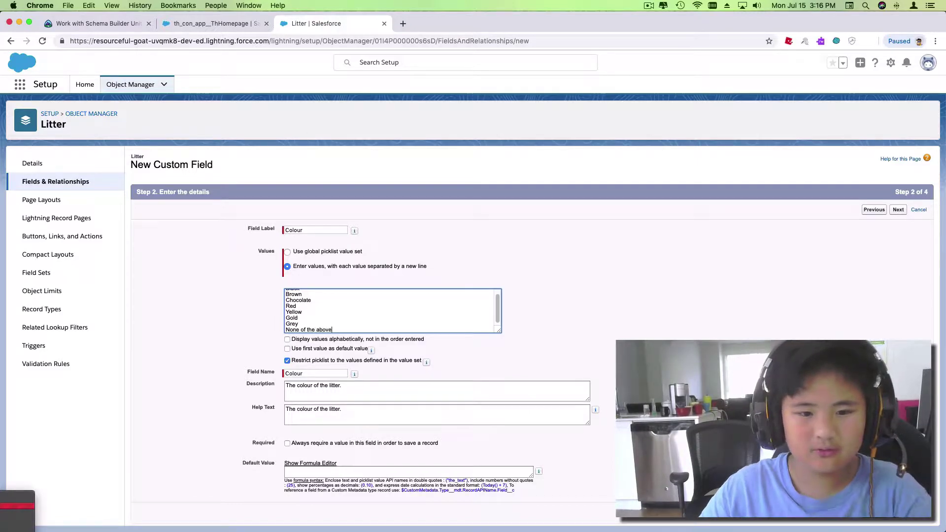
key(Tab)
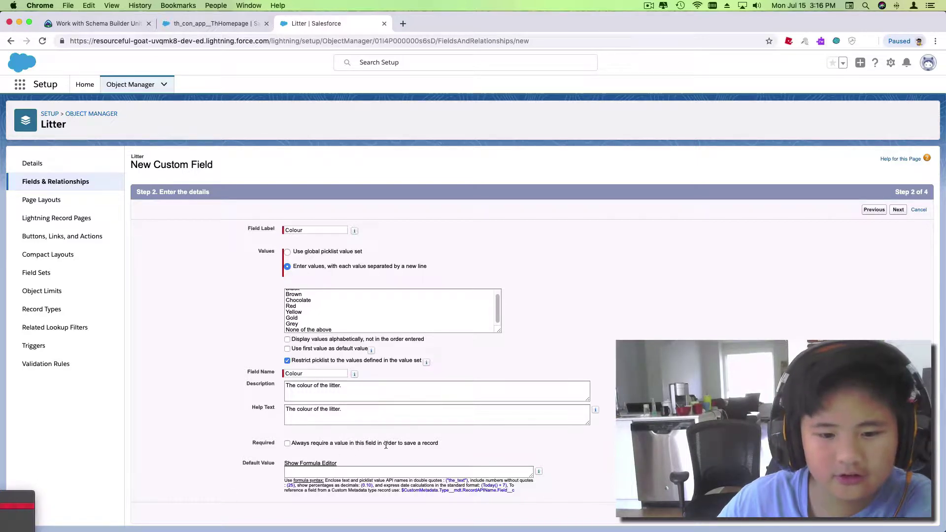
key(Tab)
key(super+c)
click(897, 210)
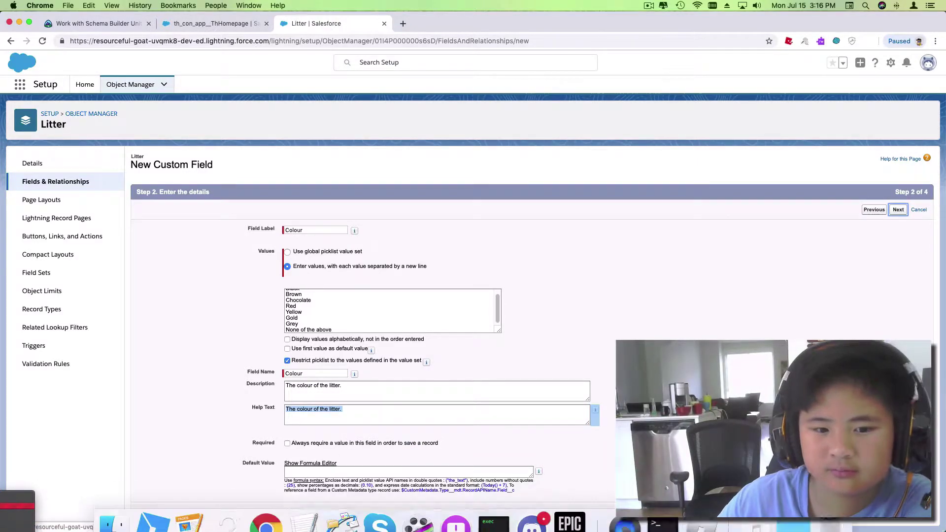
- Make the Colour field visible to all profiles, then cancel creating it
click(897, 210)
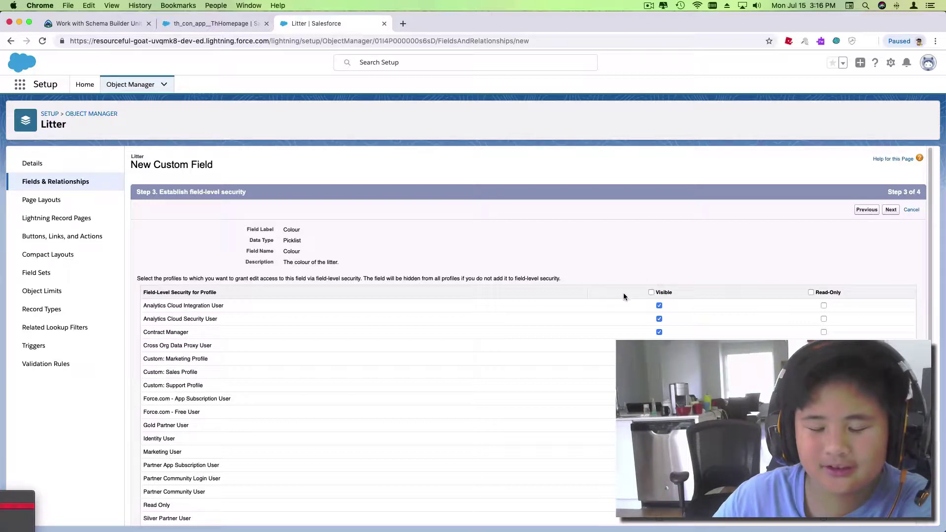
click(650, 292)
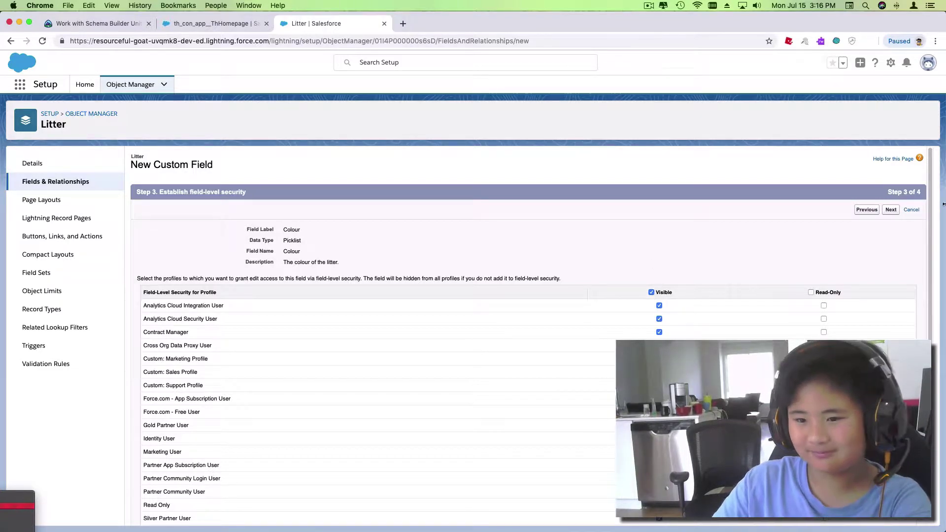
click(911, 209)
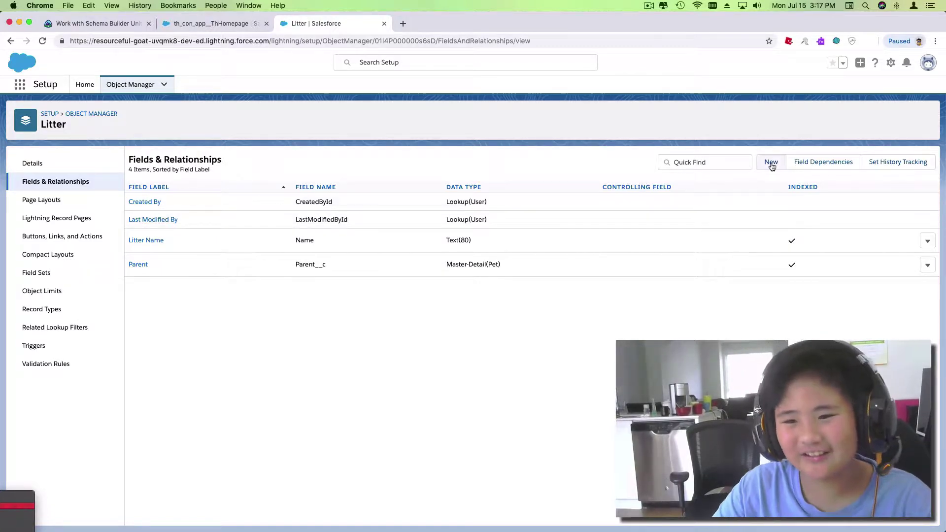
- Start a new Litter picklist field with manually entered values and paste into its values box
click(771, 164)
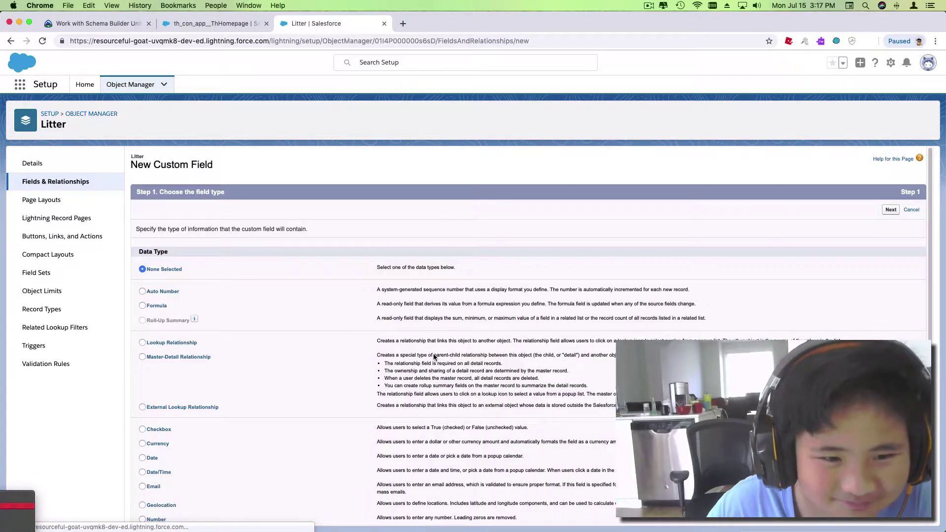
scroll(249, 388, down, 5)
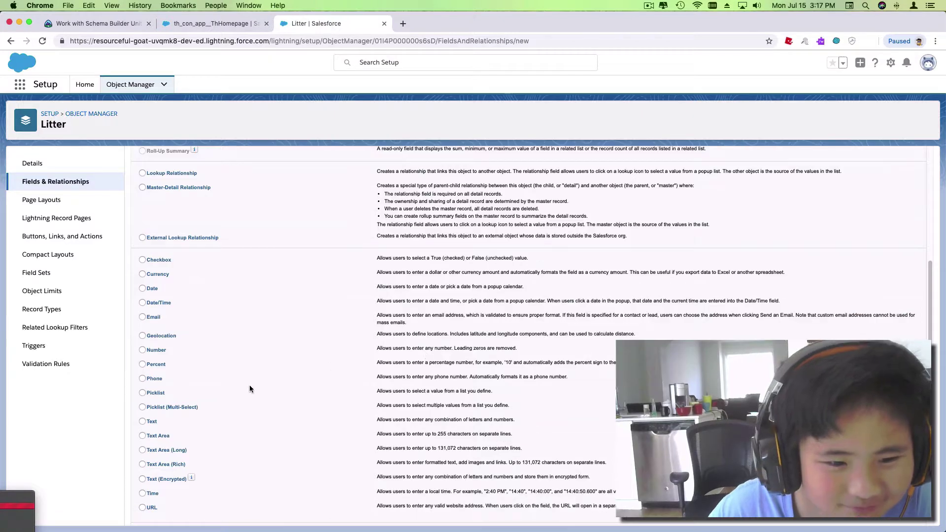
click(142, 393)
scroll(493, 394, down, 1)
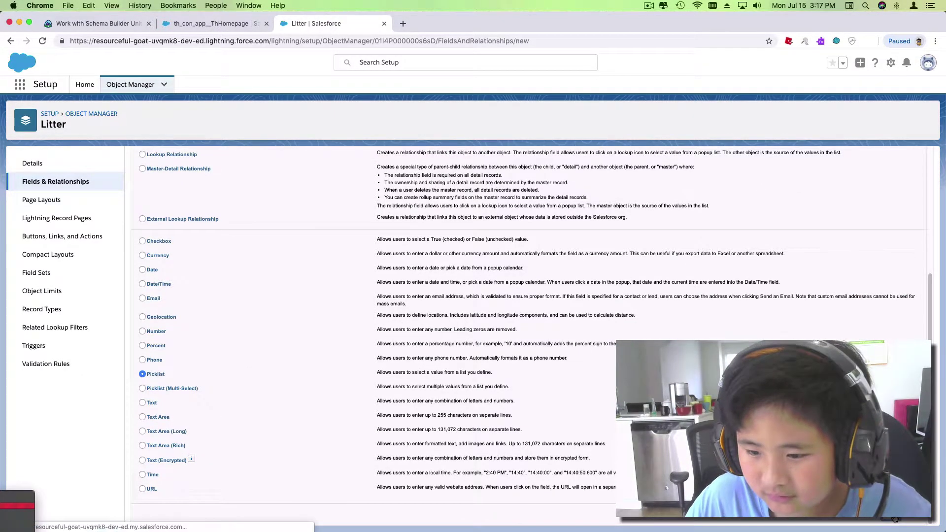
click(894, 519)
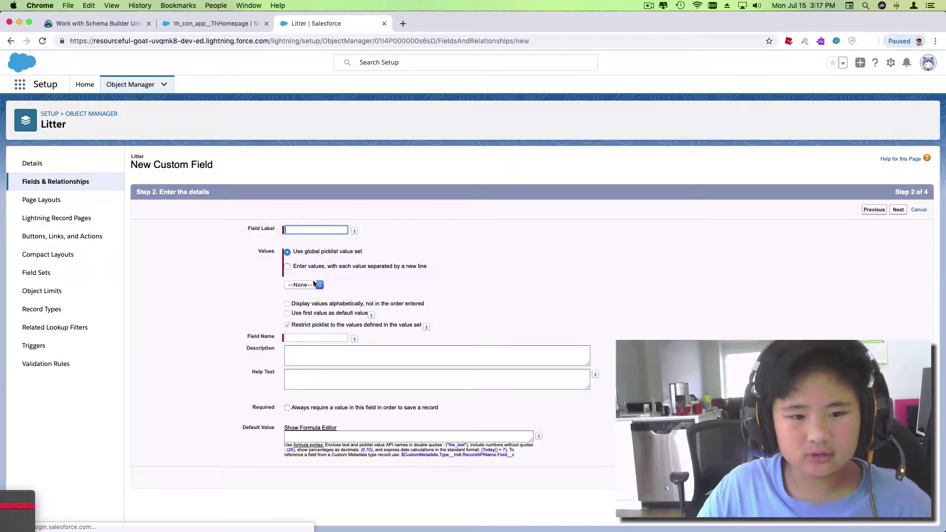
click(287, 266)
click(334, 308)
key(super+v)
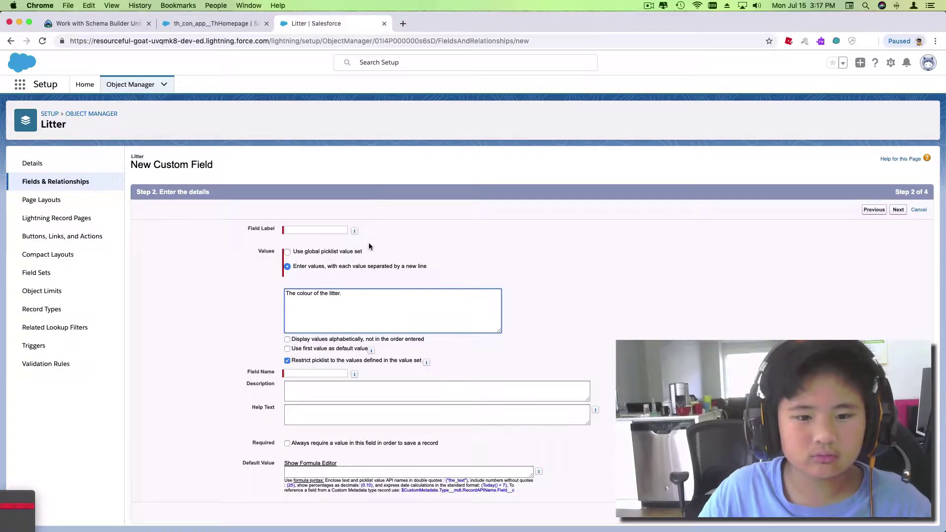
- Stay logged in to Salesforce and search Google for 'dog colours' in a new tab
click(225, 25)
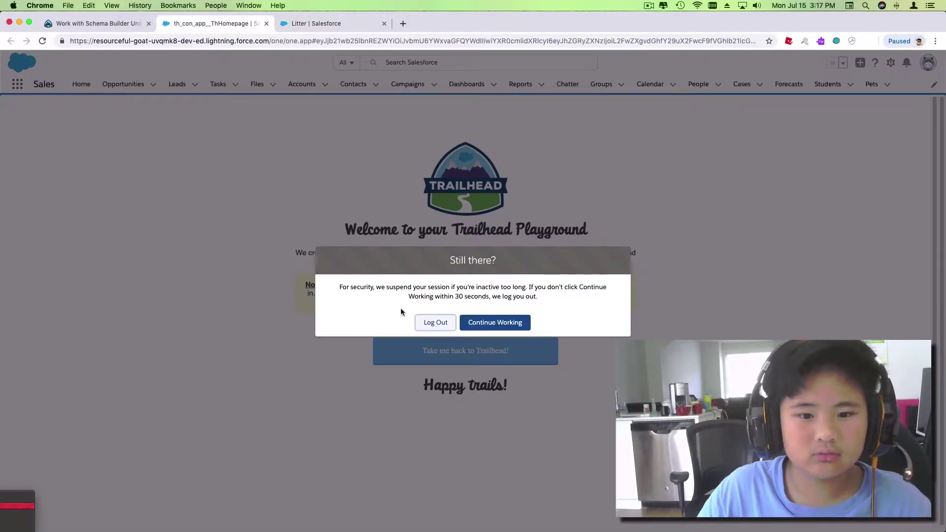
click(495, 322)
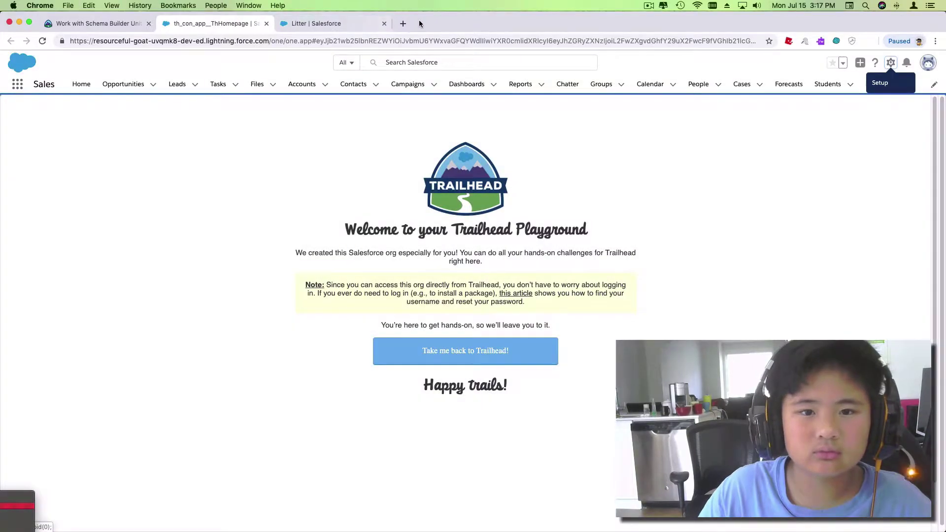
click(403, 23)
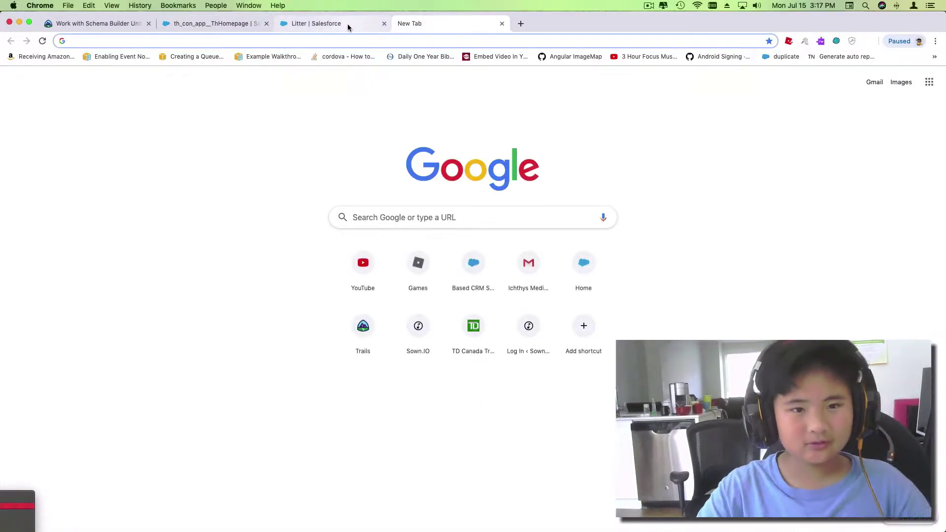
text(Dog col9)
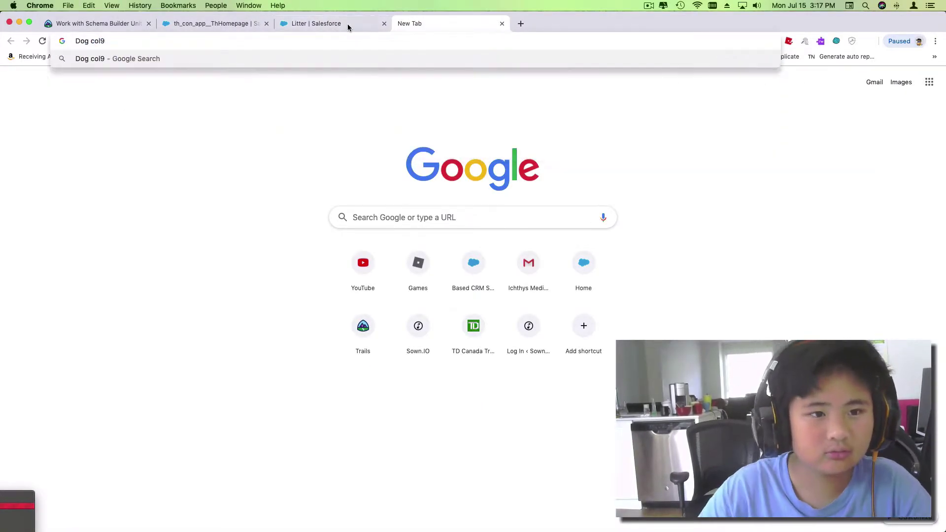
key(BackSpace)
text(ours)
key(Return)
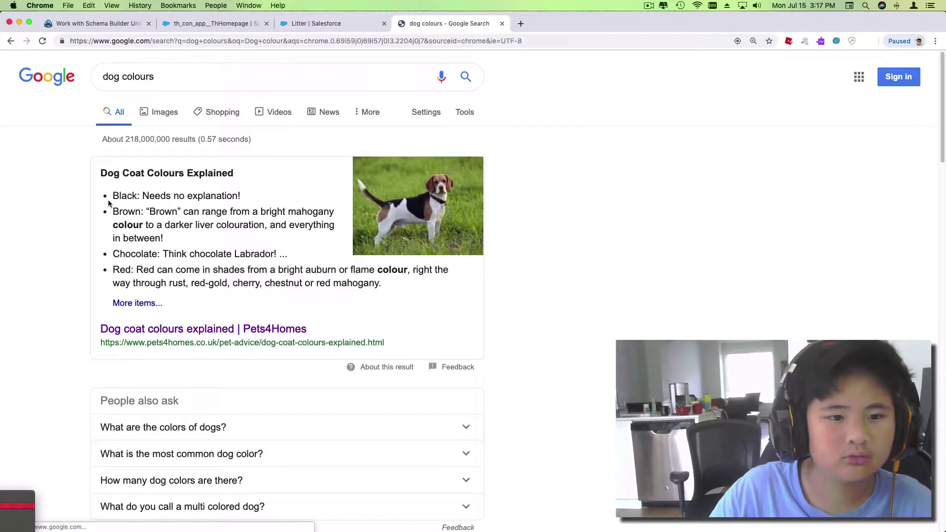
- Open the Pets4Homes coat colours article and select its basic colours list
click(227, 329)
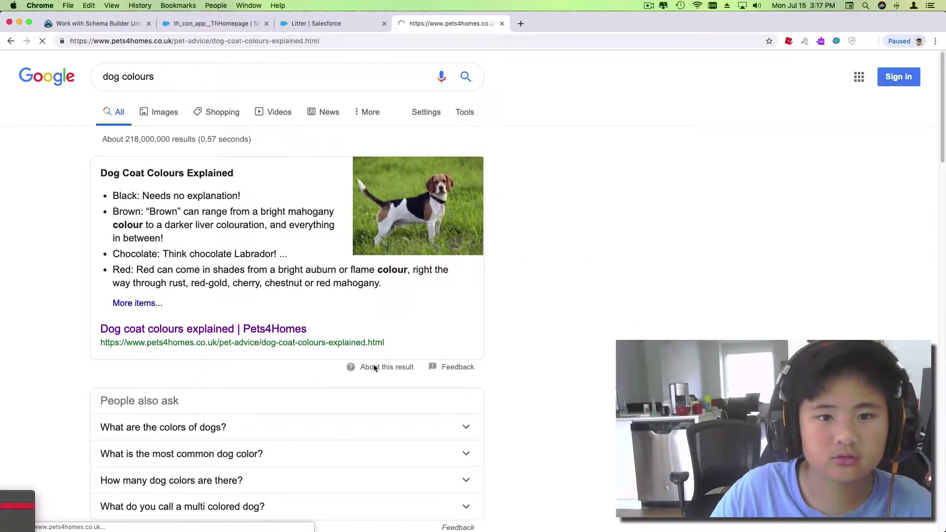
scroll(296, 246, down, 10)
scroll(235, 195, up, 4)
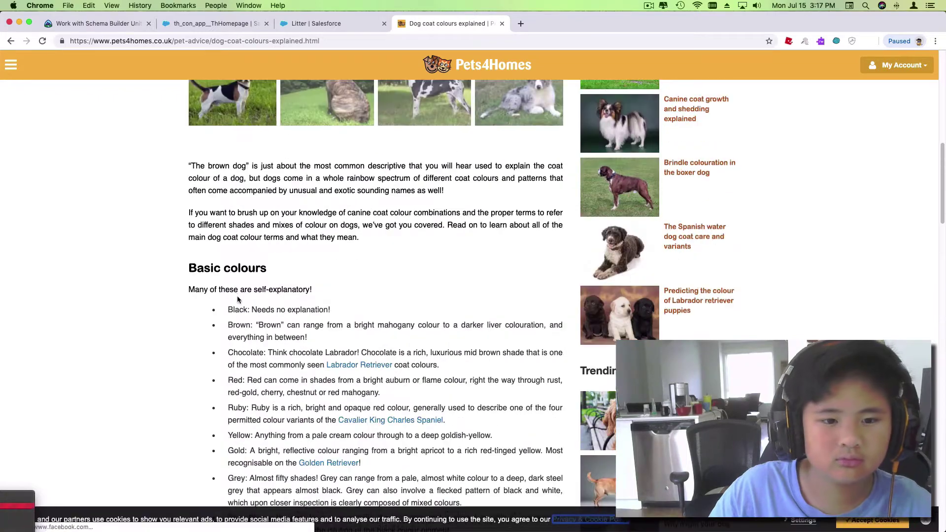
drag(227, 310, 438, 219)
scroll(390, 366, down, 10)
scroll(441, 338, up, 4)
scroll(441, 332, down, 2)
scroll(441, 338, up, 4)
- Reselect the Black-to-Grey colours and paste them into the Litter picklist values
click(466, 231)
scroll(438, 219, up, 3)
drag(439, 219, 221, 132)
key(super+c)
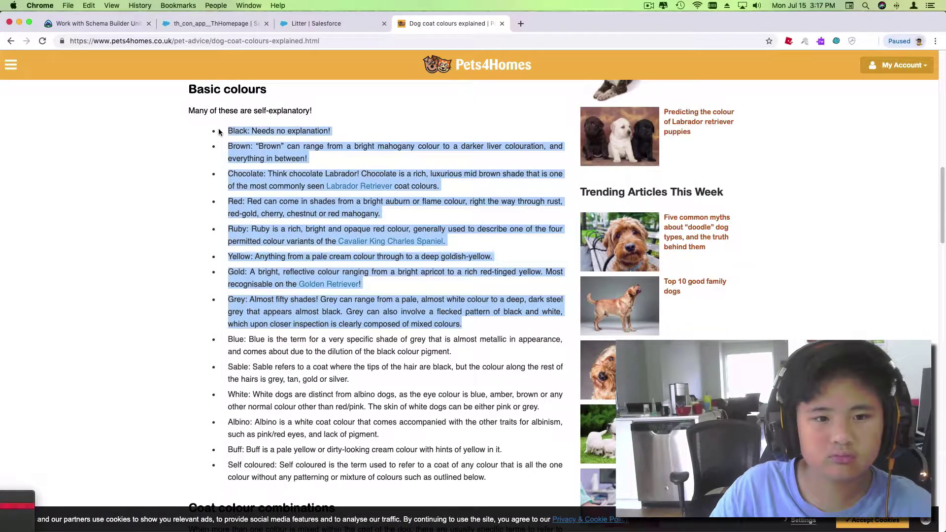
click(322, 25)
click(335, 294)
key(super+v)
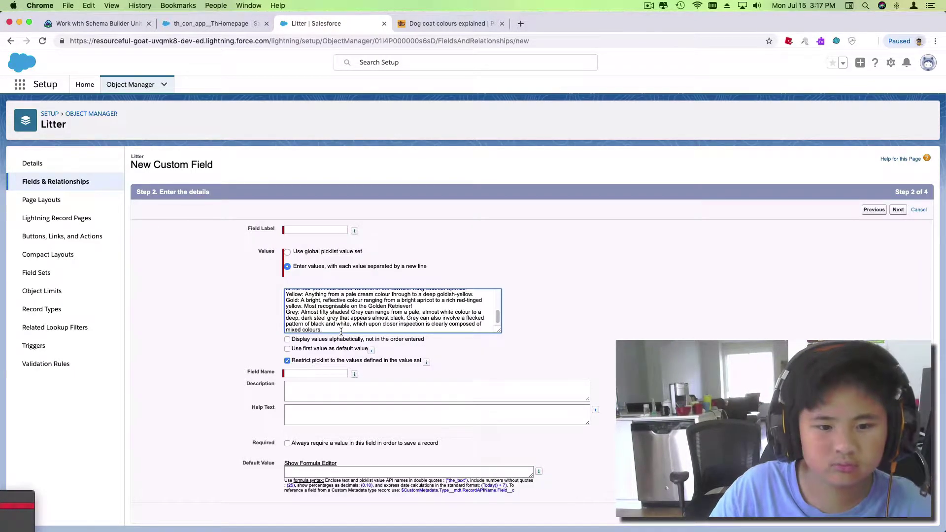
- Strip the descriptions from the Grey, Gold, Yellow and Ruby values
drag(340, 331, 301, 313)
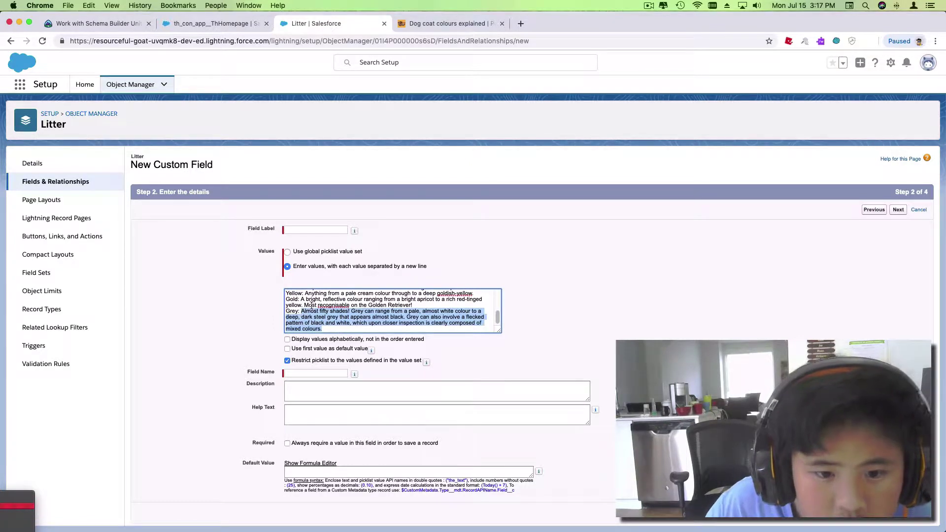
key(BackSpace)
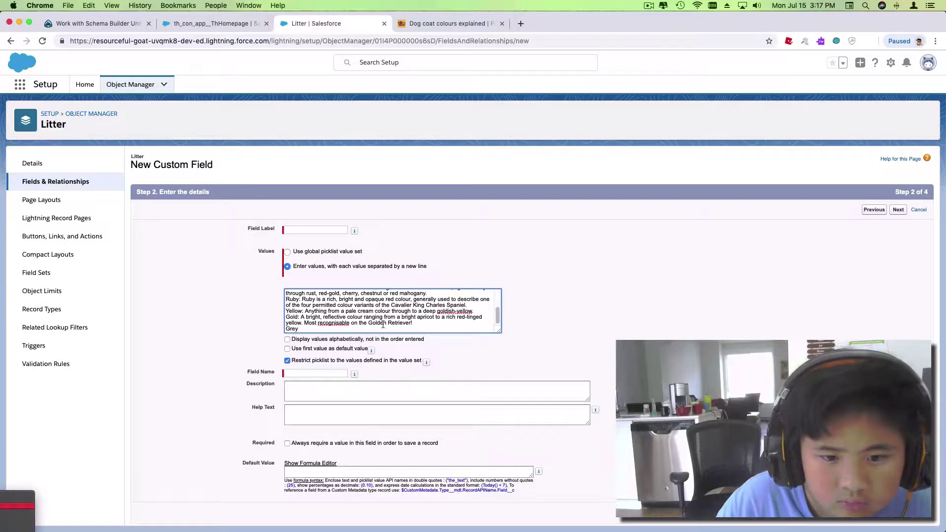
drag(418, 326, 300, 315)
click(298, 317)
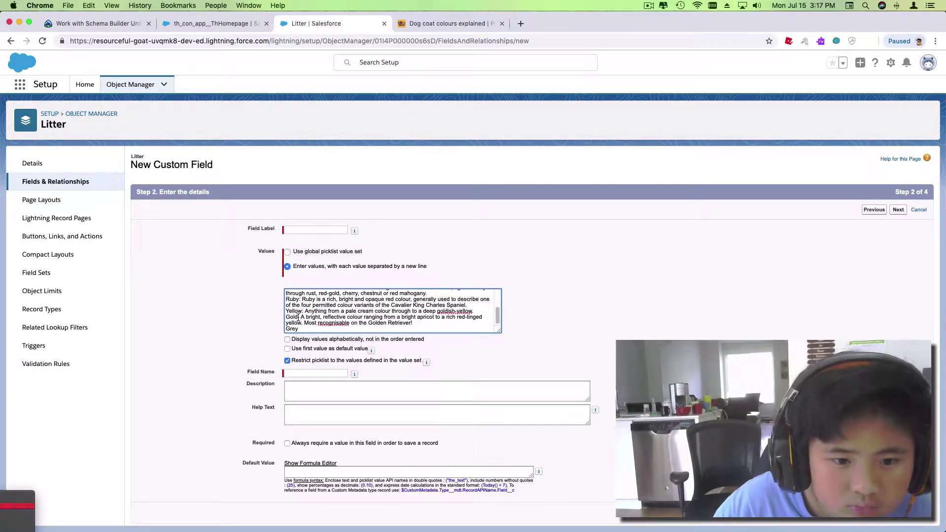
drag(299, 317, 427, 321)
key(BackSpace)
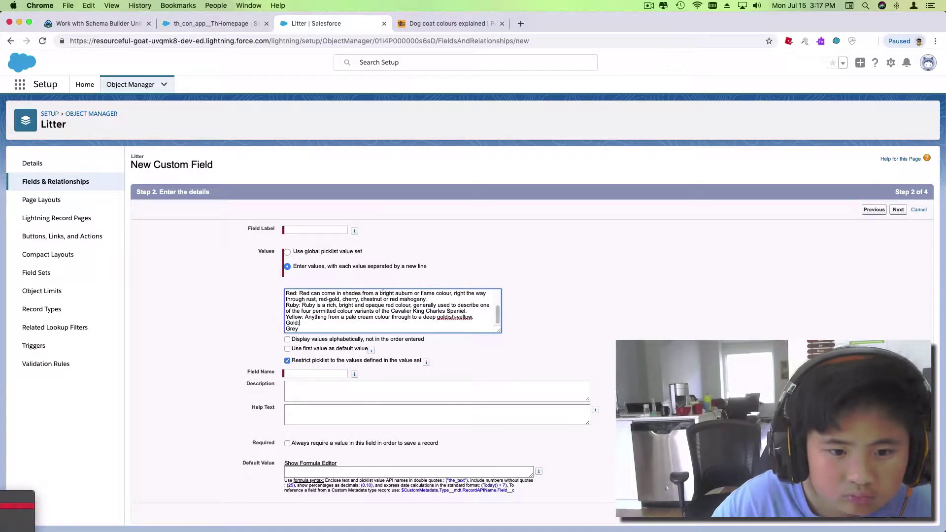
key(BackSpace)
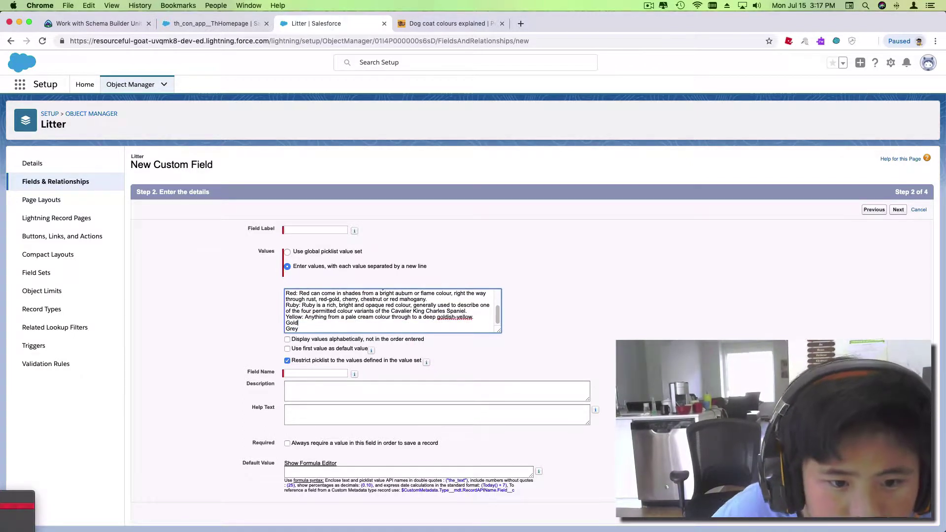
drag(301, 316, 453, 323)
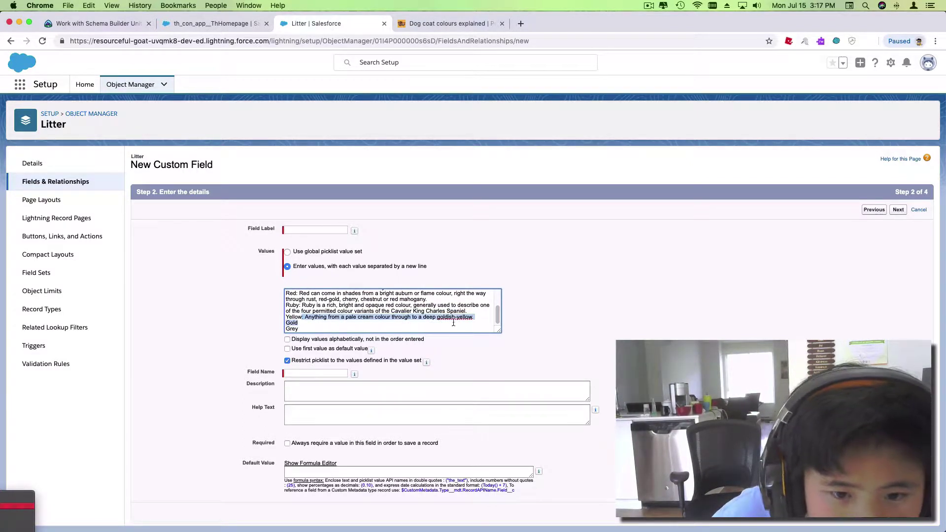
key(BackSpace)
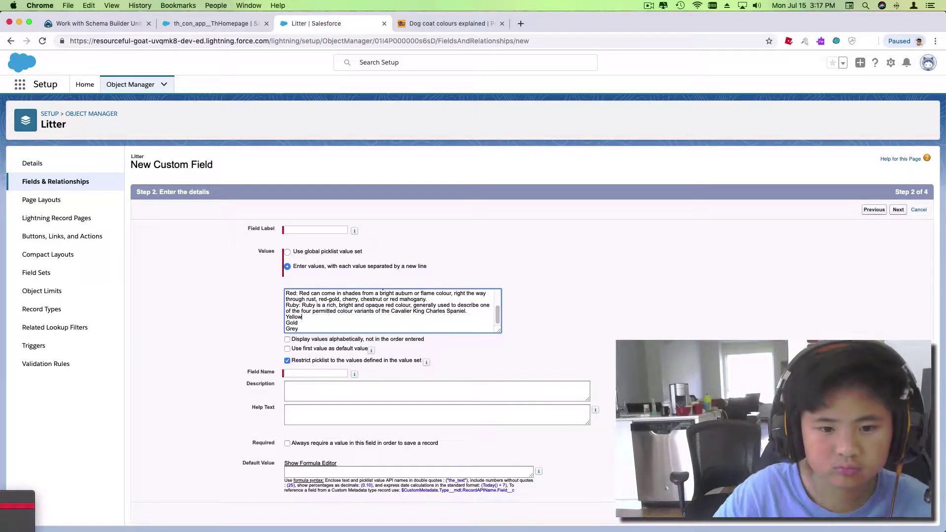
drag(473, 310, 299, 306)
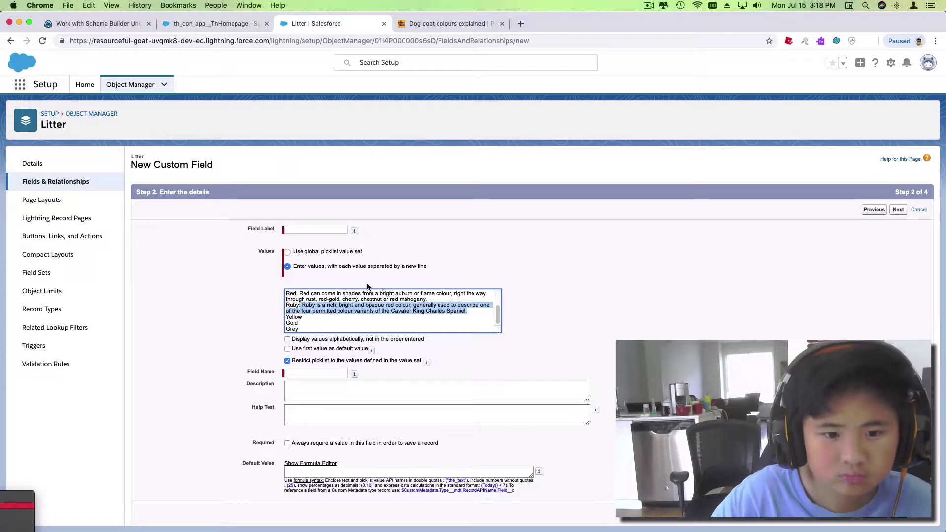
key(BackSpace)
- Strip the descriptions from the Red, Chocolate, Brown and Black values
click(428, 305)
drag(429, 305, 297, 303)
key(BackSpace)
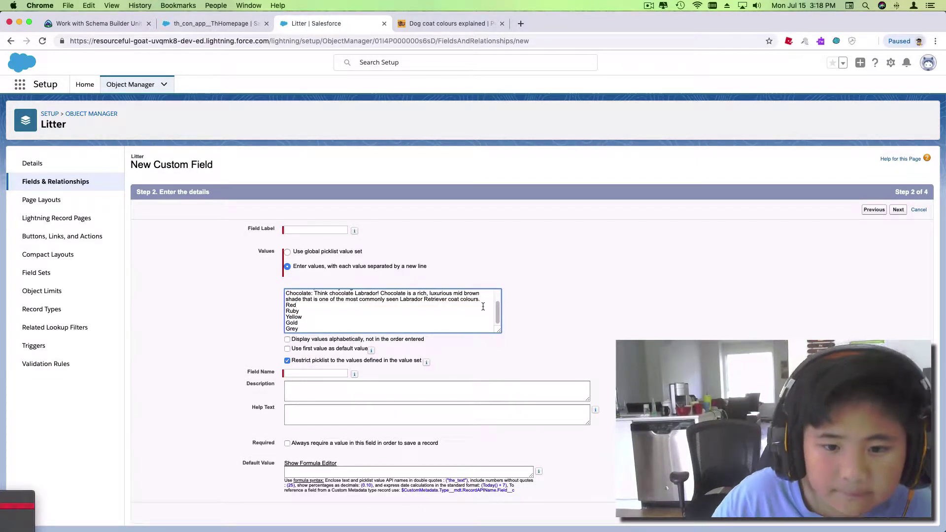
drag(481, 299, 315, 310)
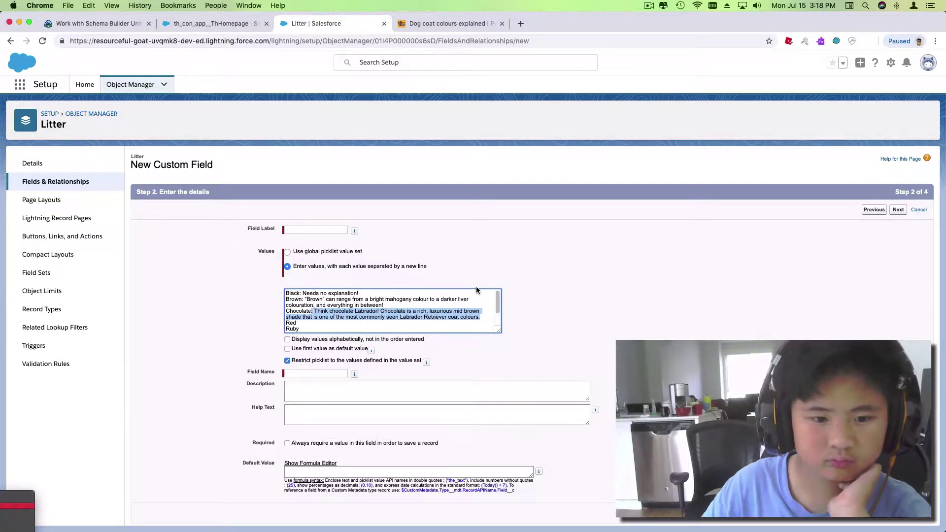
key(BackSpace)
drag(391, 310, 305, 297)
click(383, 305)
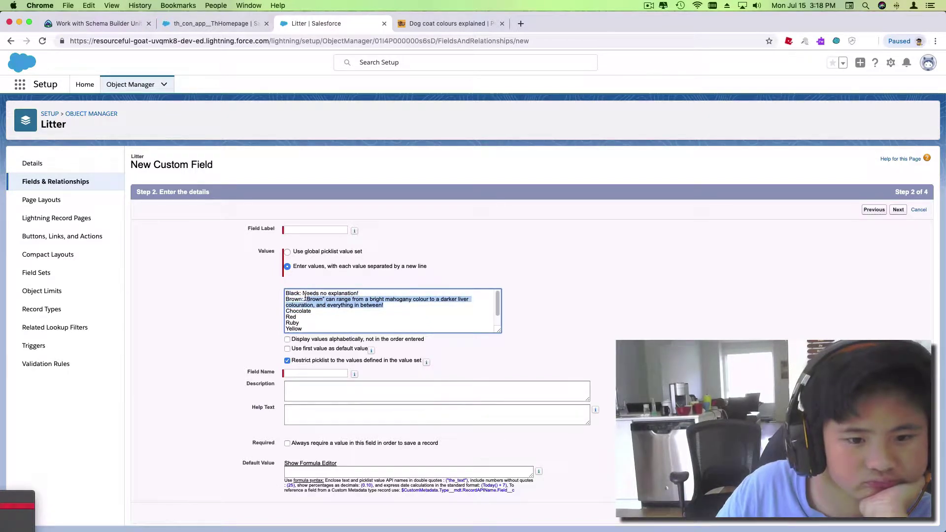
key(BackSpace)
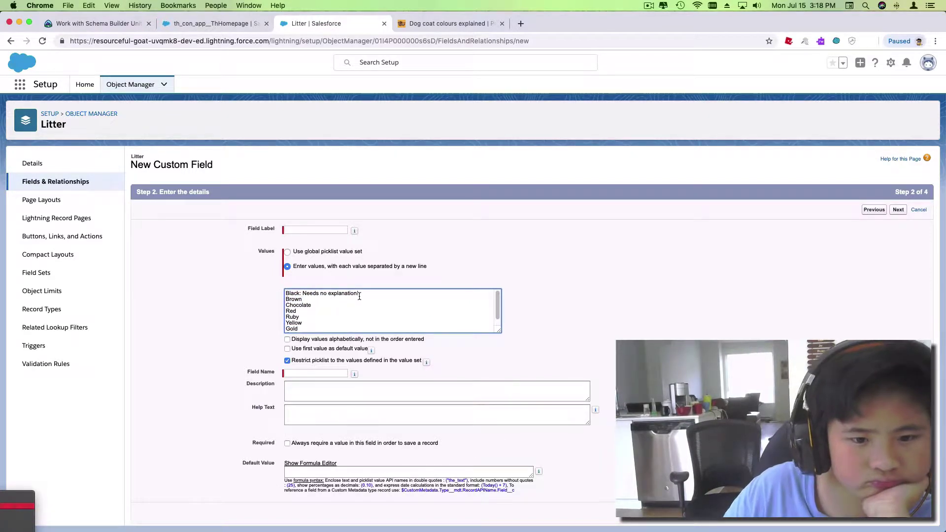
drag(364, 294, 301, 294)
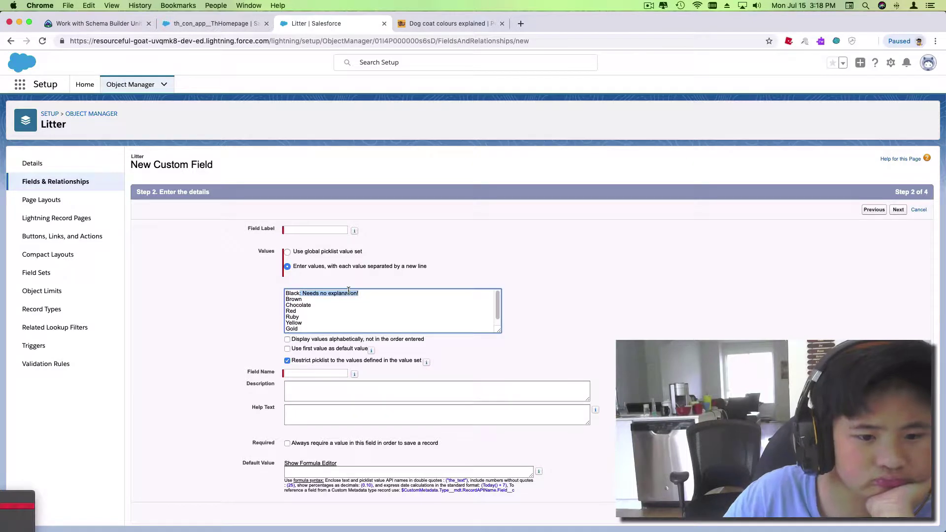
key(BackSpace)
- Replace the Gold and Grey values with 'None of the above'
scroll(353, 303, down, 2)
drag(299, 329, 280, 323)
text(None of the a)
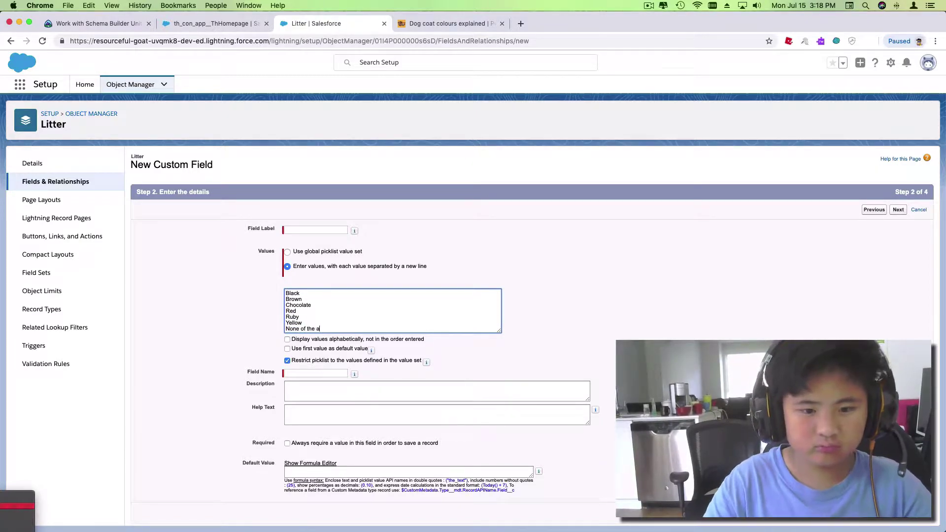
text(bov)
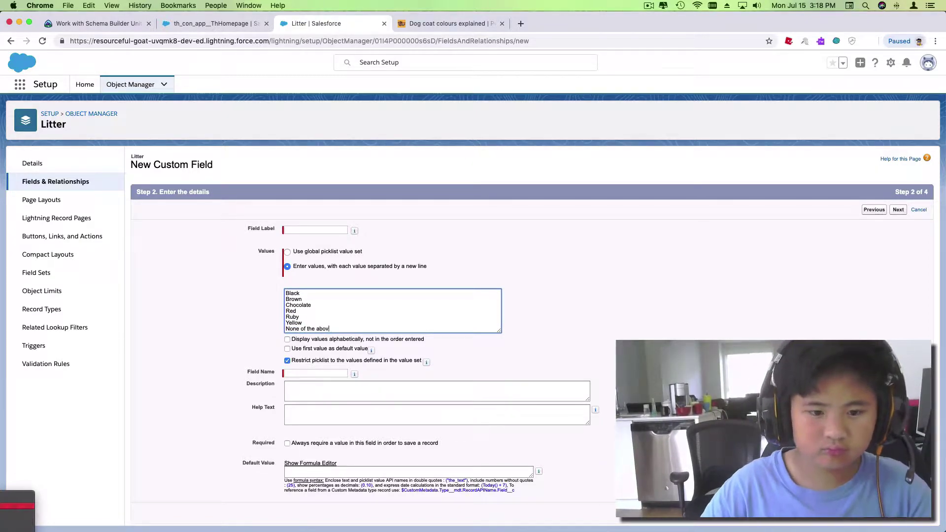
text(e)
click(345, 354)
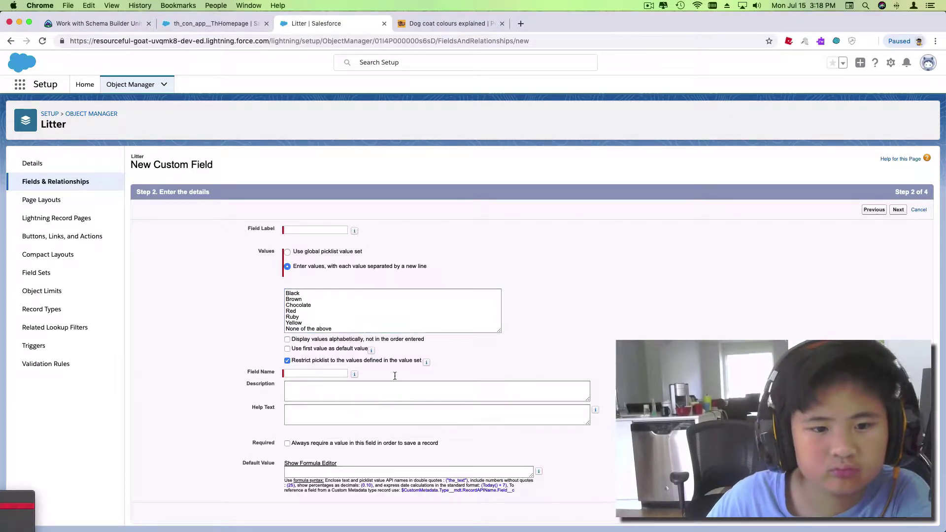
- Label the picklist field 'Colour' and save it through the security and layout steps
click(333, 229)
text(Colour)
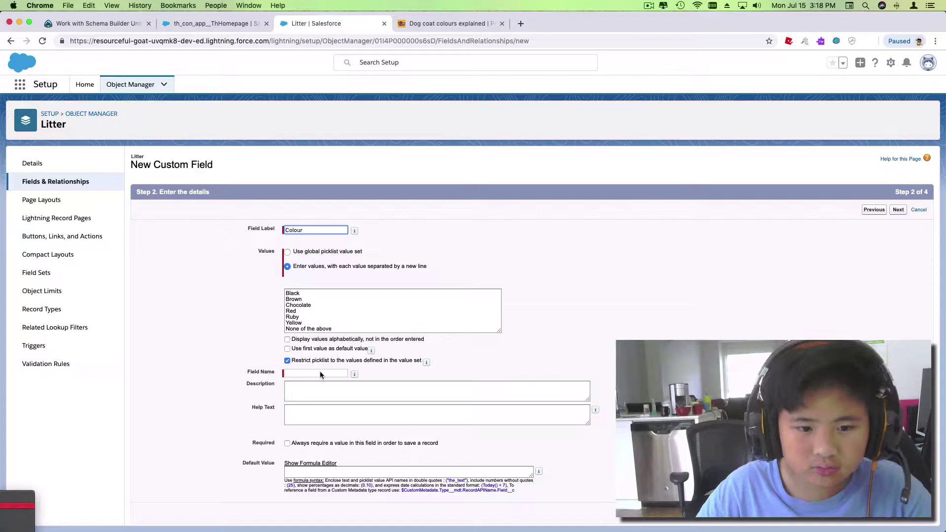
click(319, 374)
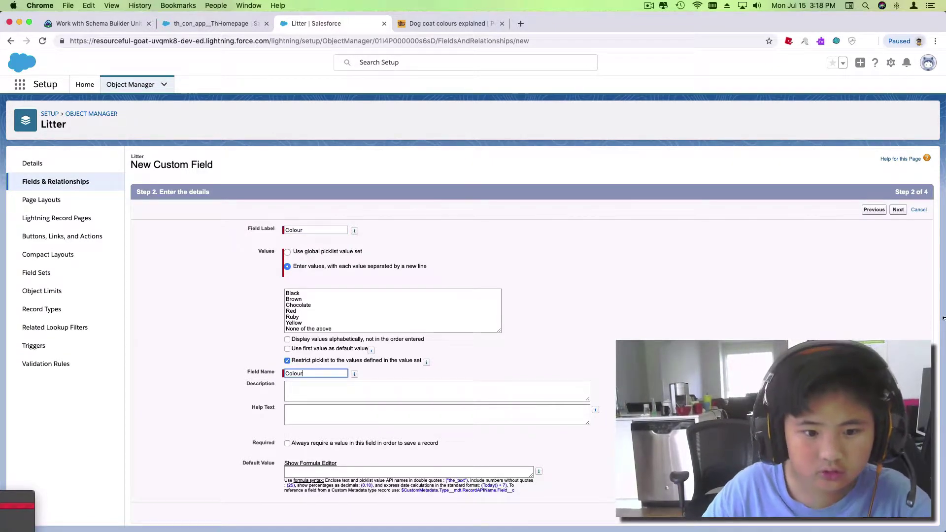
drag(943, 318, 936, 318)
click(890, 210)
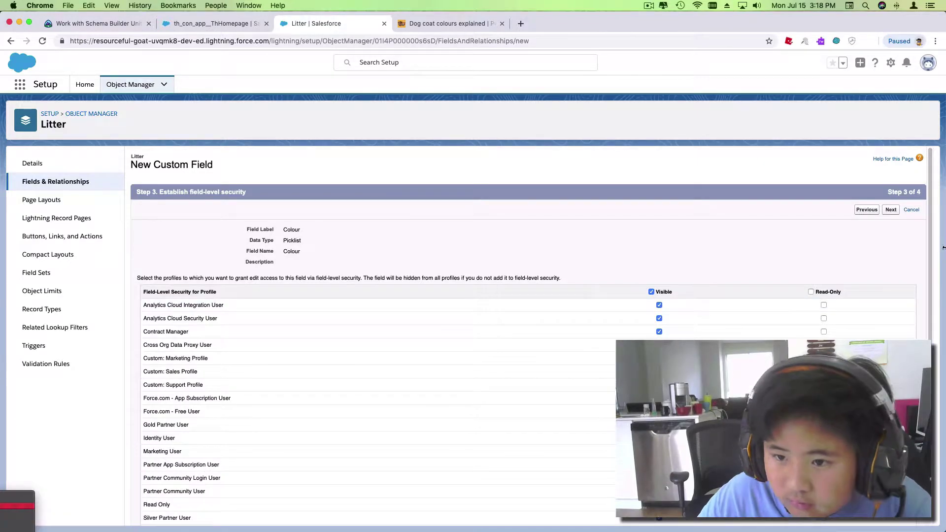
click(891, 210)
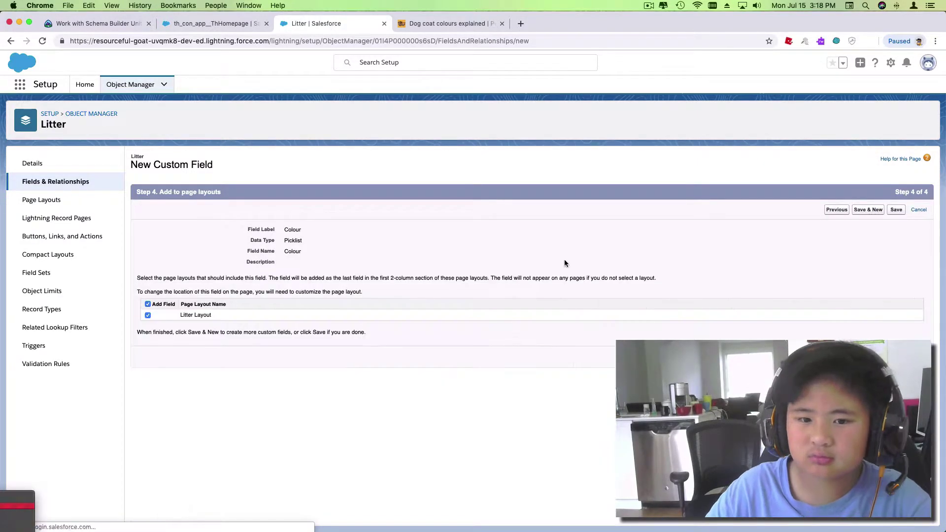
click(895, 211)
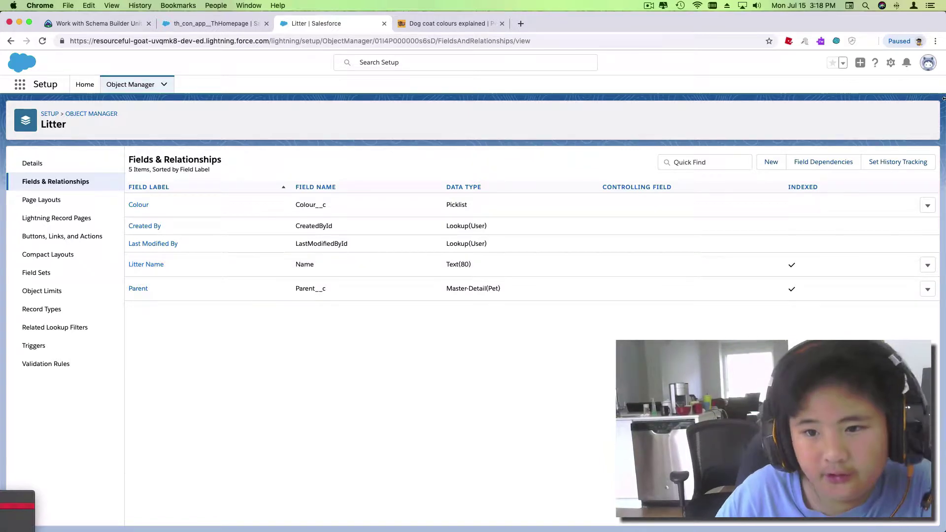
- Start a new picklist field on Litter with its own values Male and Female
click(771, 162)
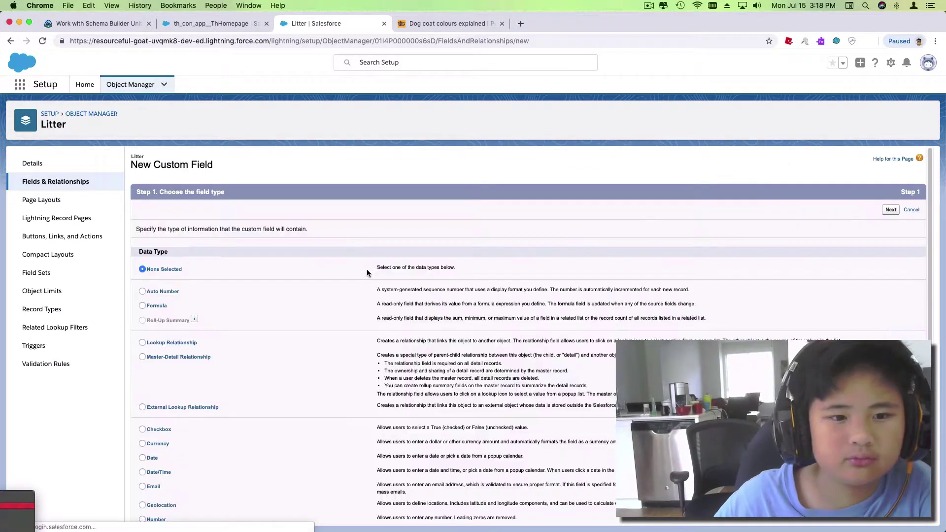
scroll(187, 320, down, 5)
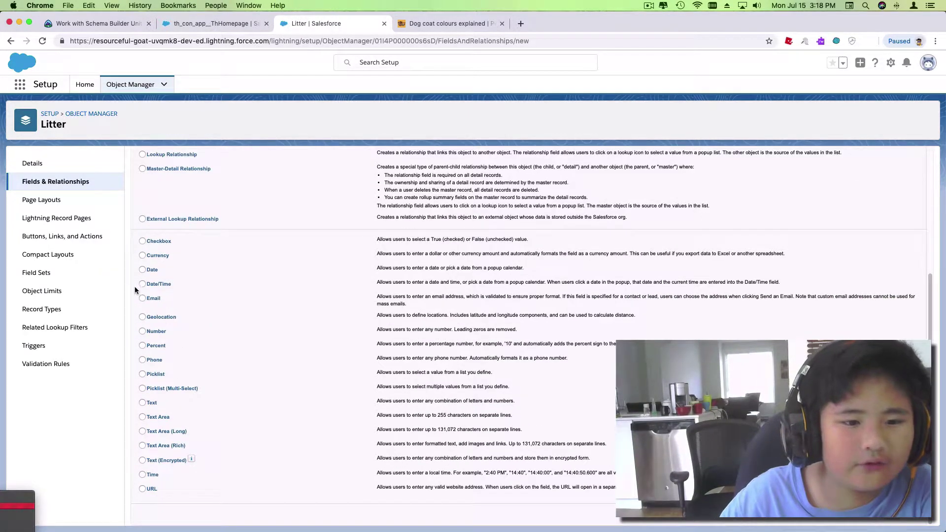
click(141, 374)
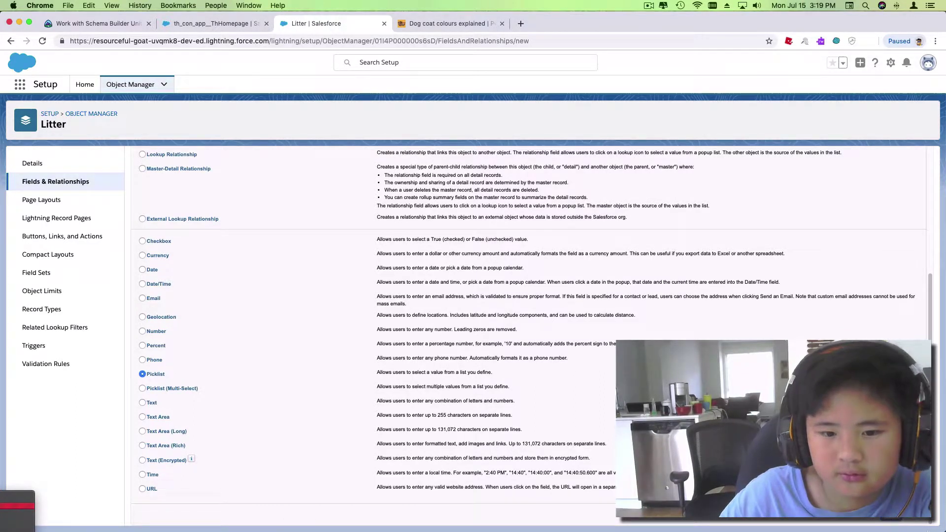
key(Return)
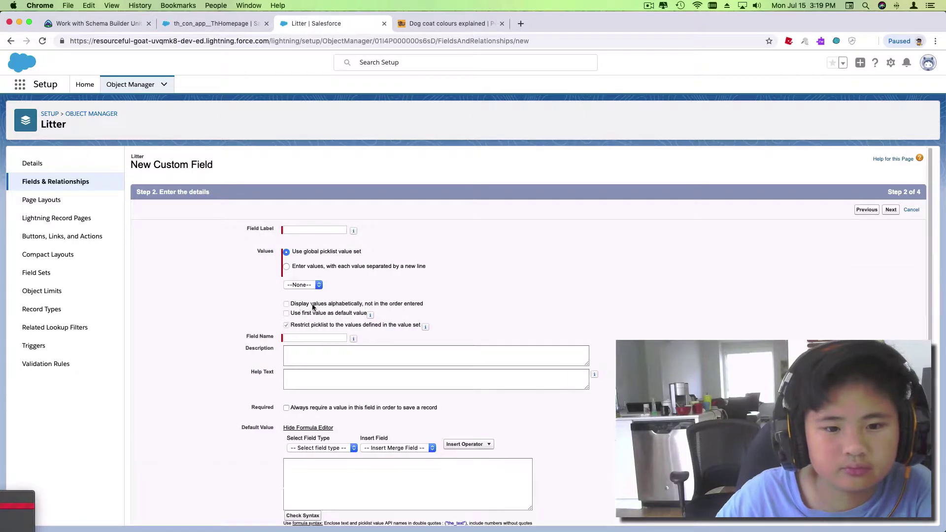
click(286, 266)
click(328, 306)
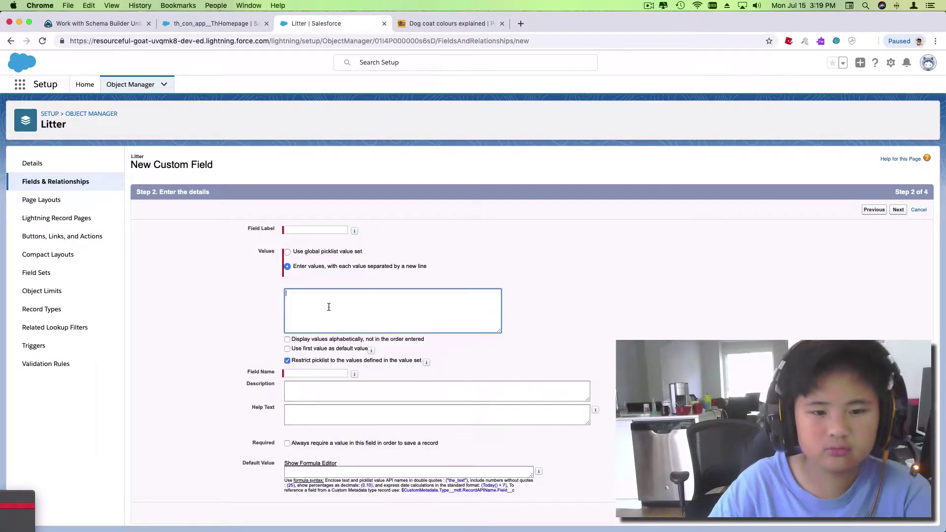
text(Male )
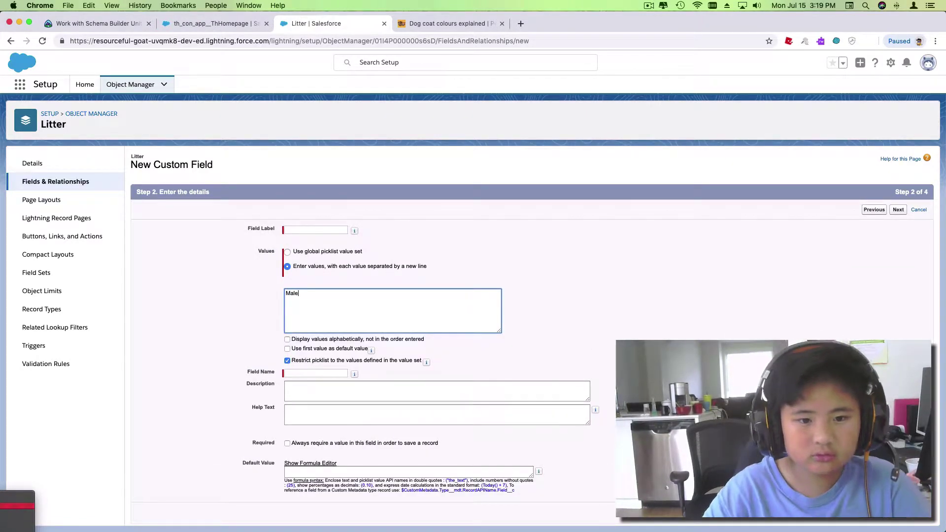
text(Fa)
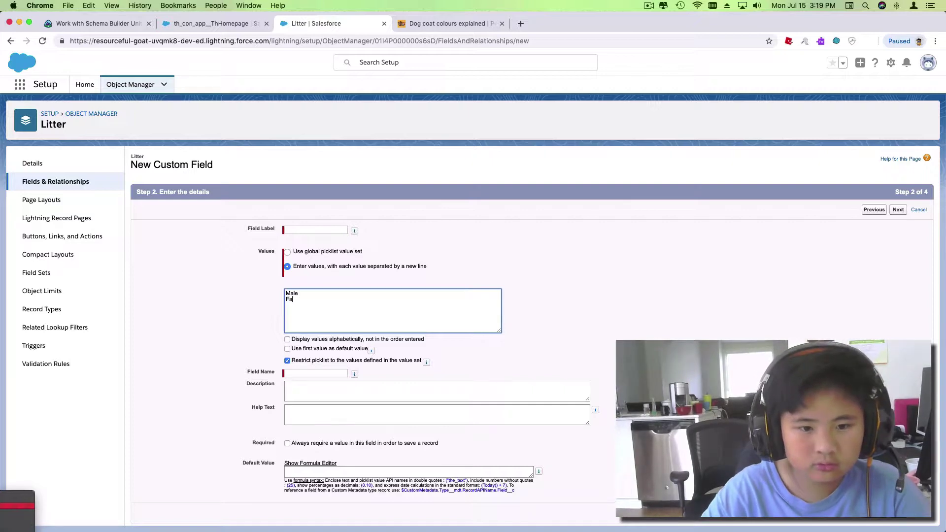
text(emale)
- Label the field 'Gender' and save it through the security and layout steps
click(291, 231)
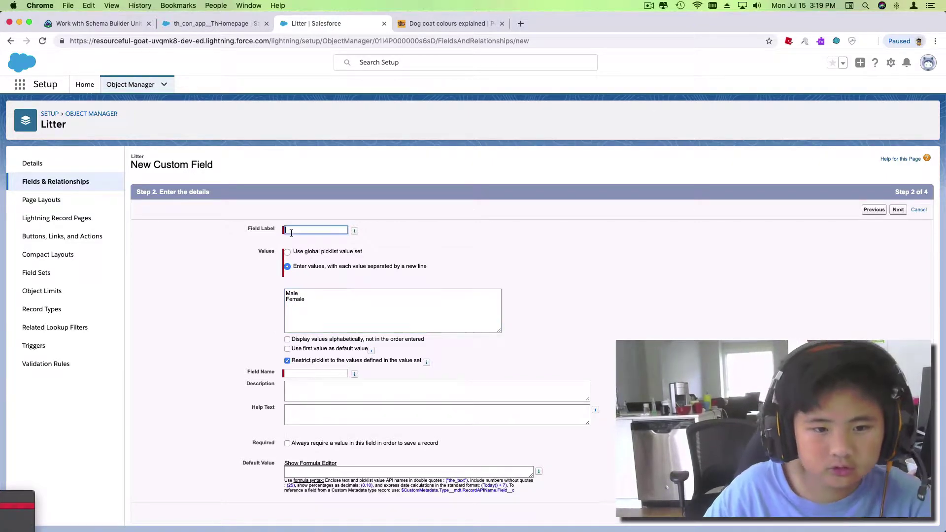
text(Gener)
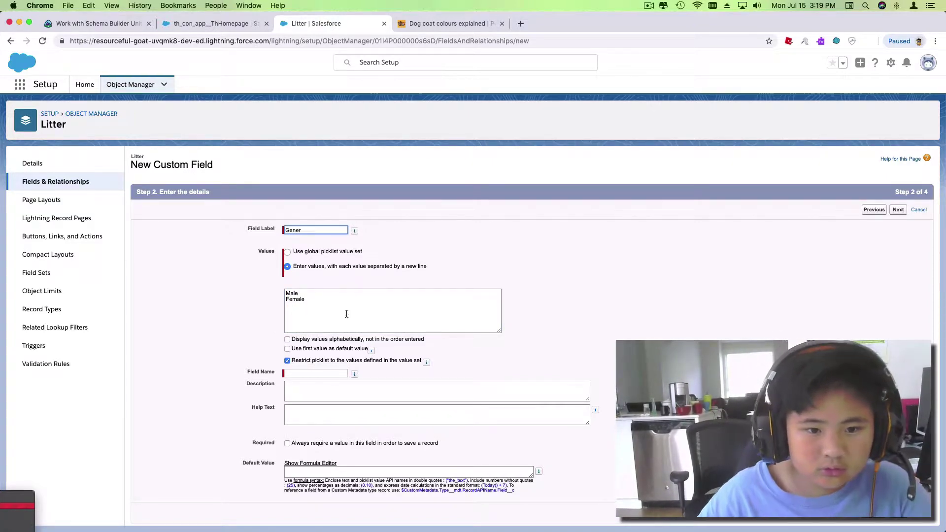
key(BackSpace)
text(de)
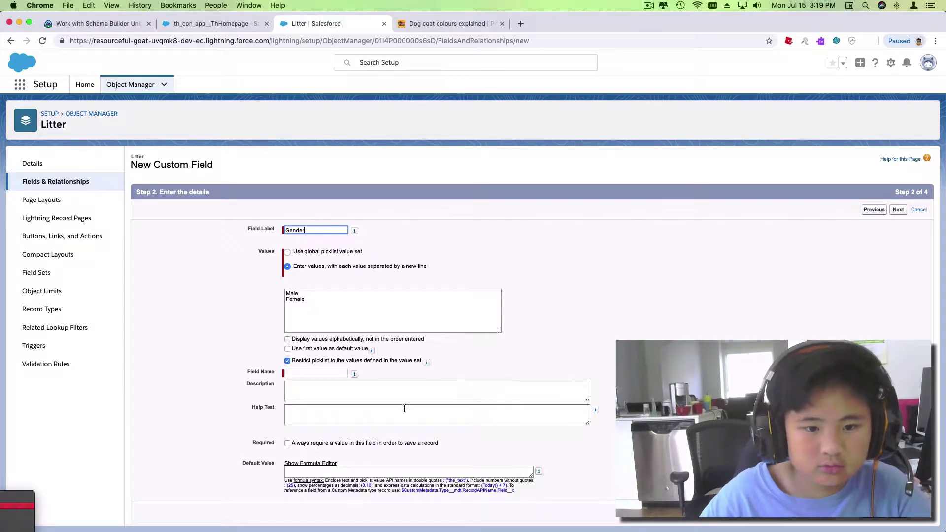
click(413, 394)
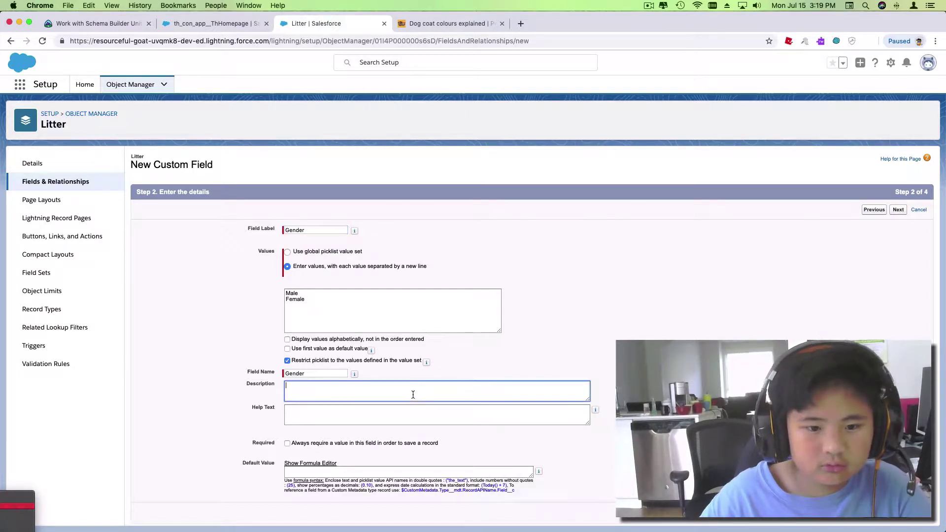
click(898, 209)
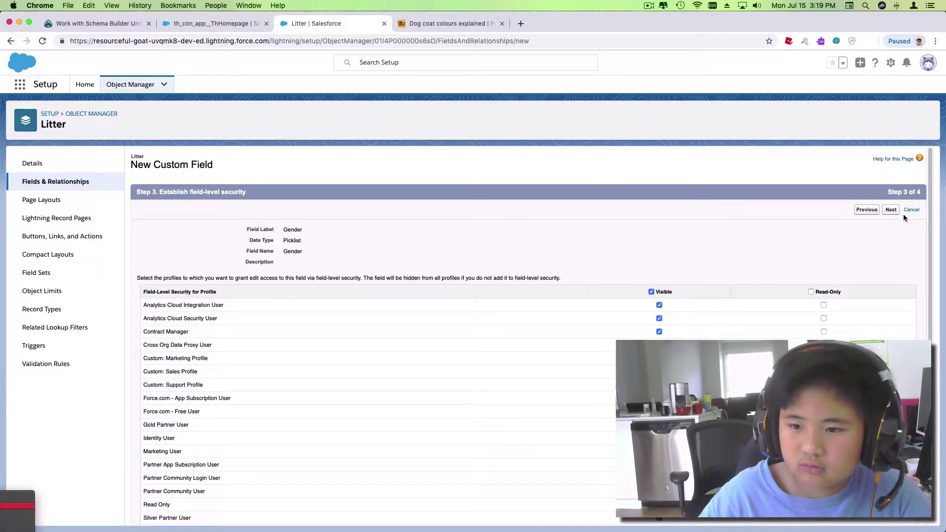
click(890, 209)
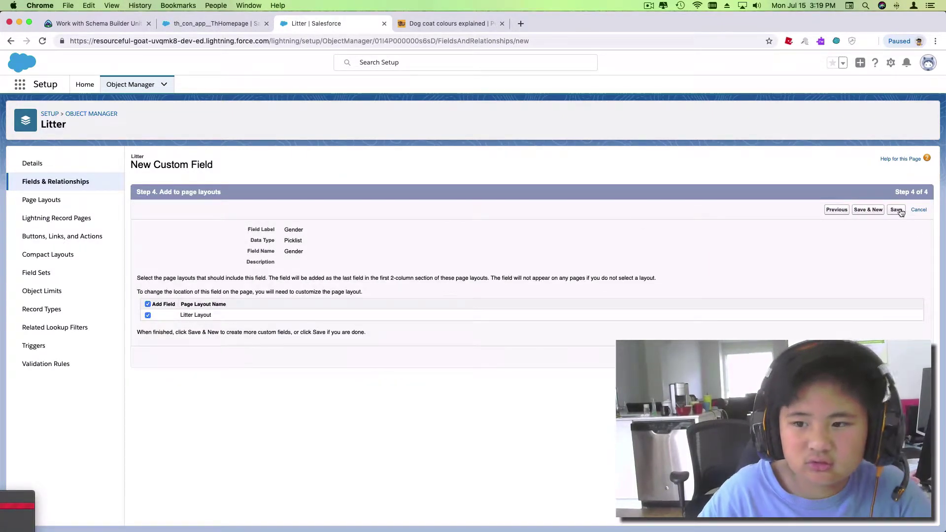
click(897, 210)
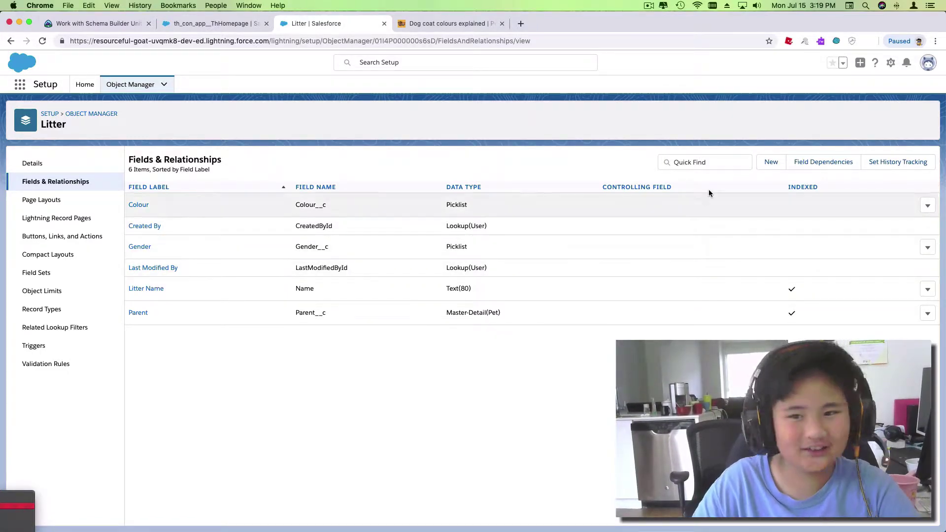
- Start a new picklist field labelled 'Behaviour' using its own non-global values
click(772, 162)
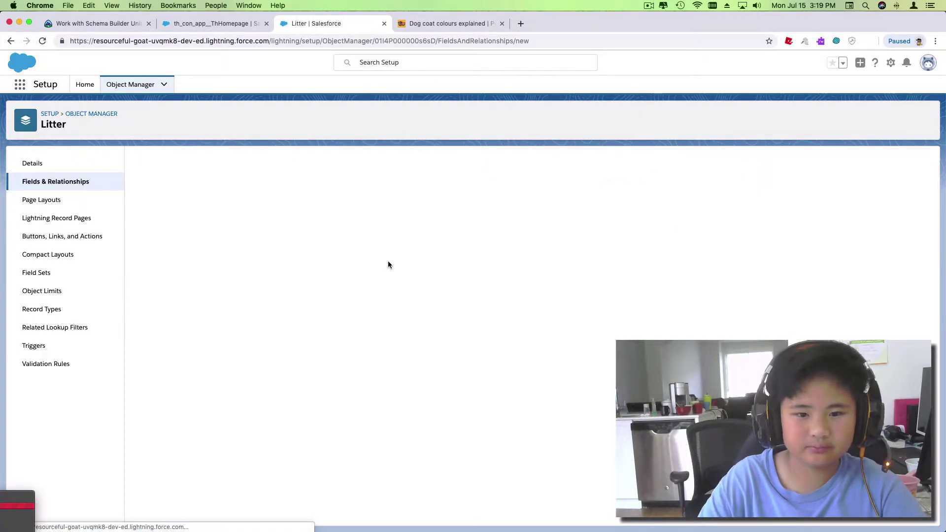
scroll(280, 319, down, 1)
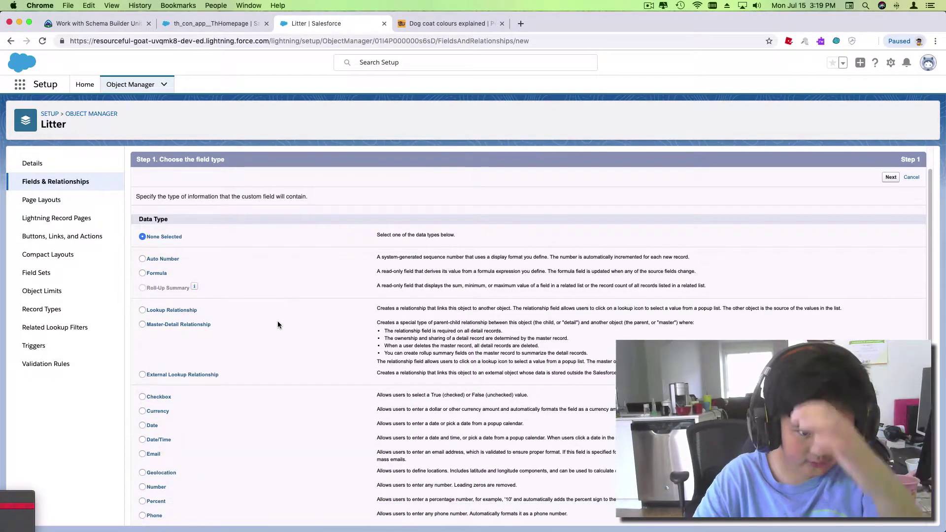
scroll(227, 461, down, 5)
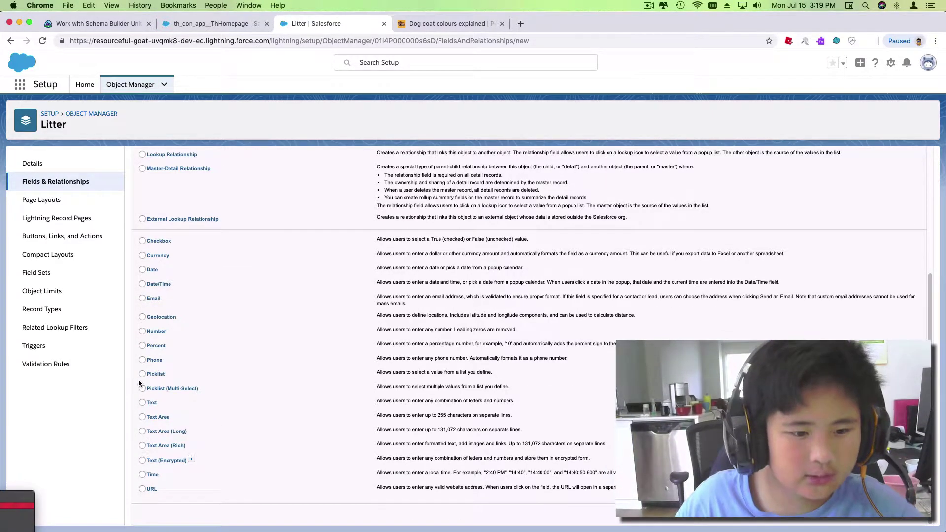
click(142, 374)
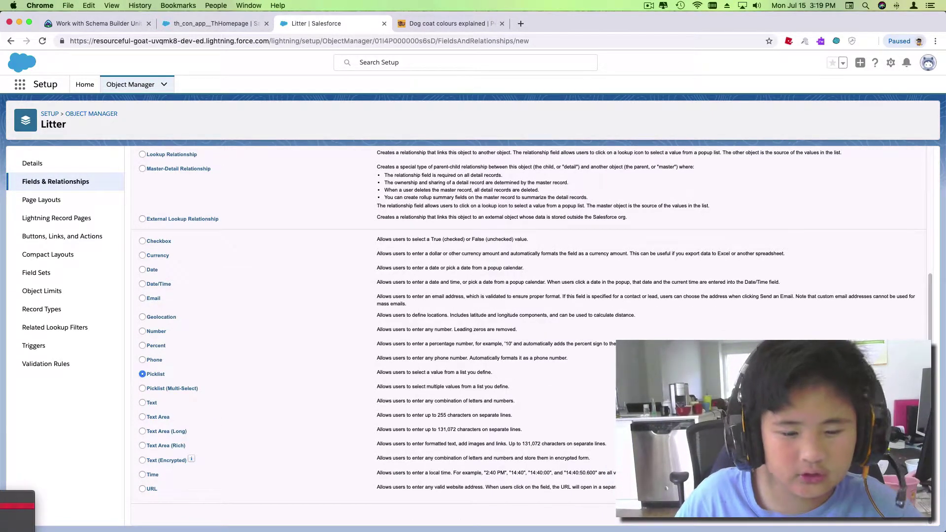
click(895, 521)
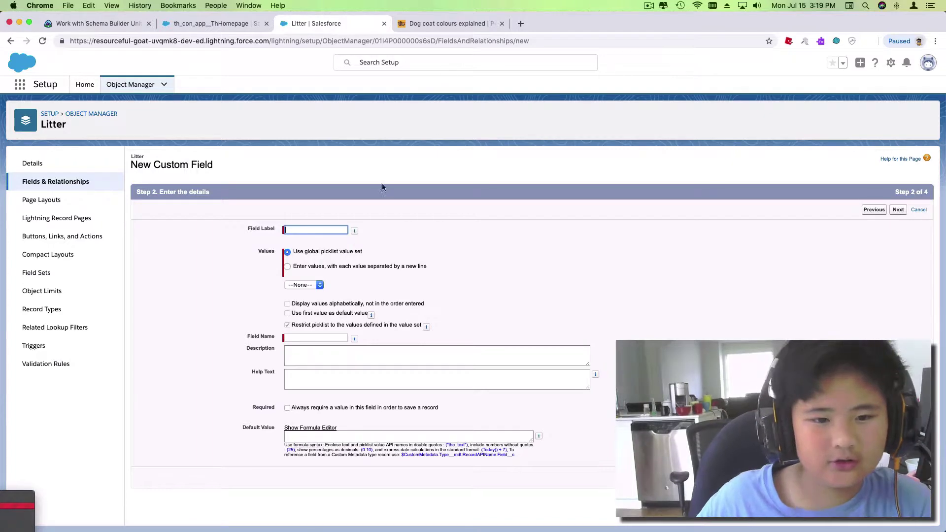
text(Behaviour)
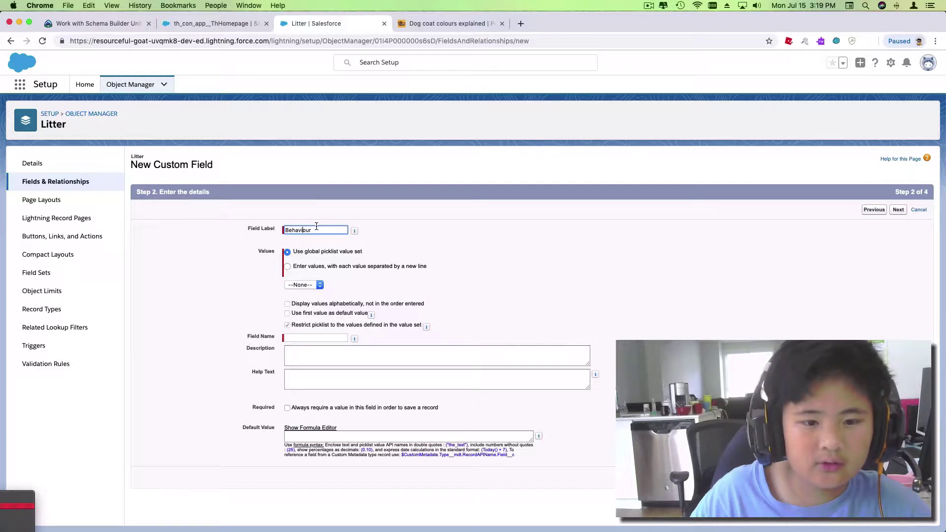
key(Left)
key(Left)
key(Left)
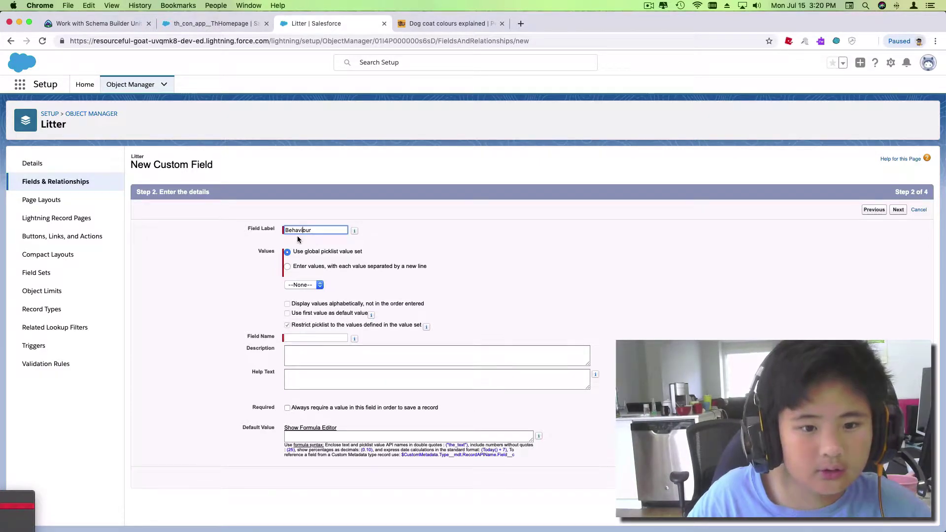
click(650, 256)
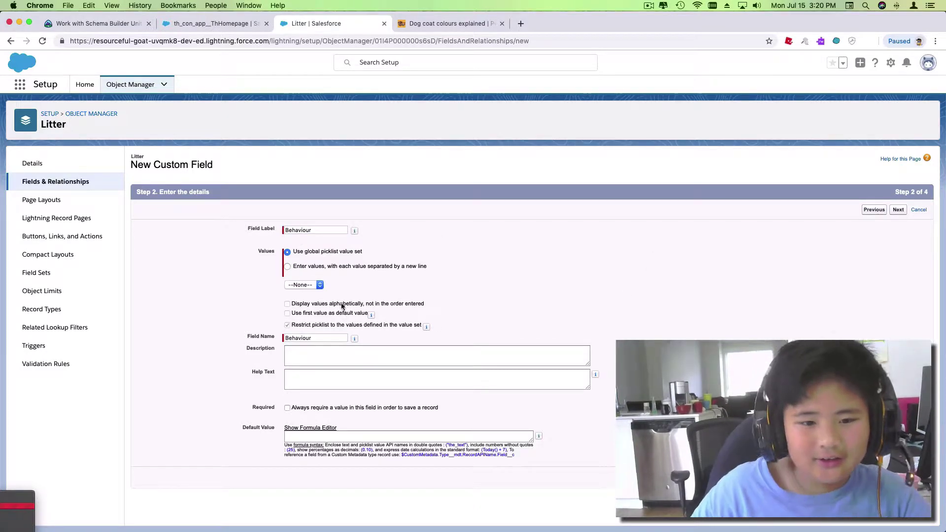
click(287, 266)
click(353, 298)
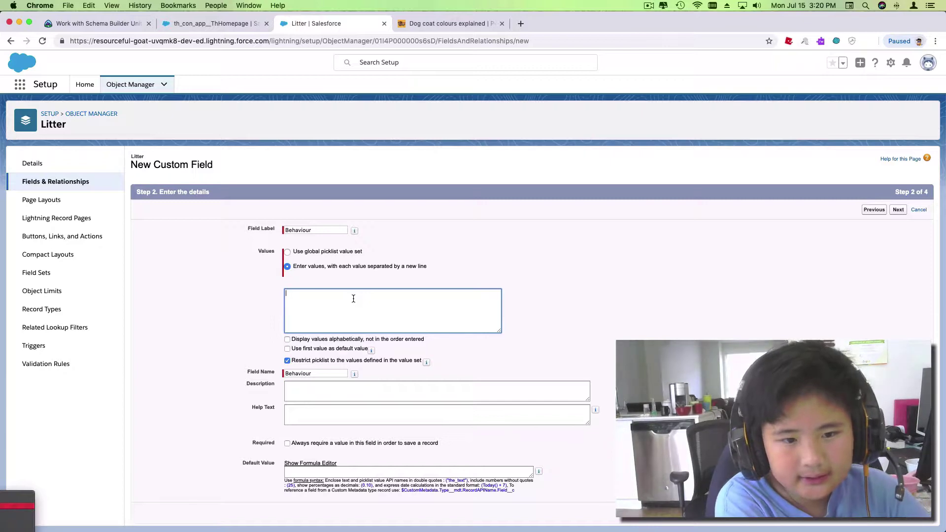
- Enter the values Quiet, Energetic, Lazy, Silly and None of the above, one per line
text(Qu)
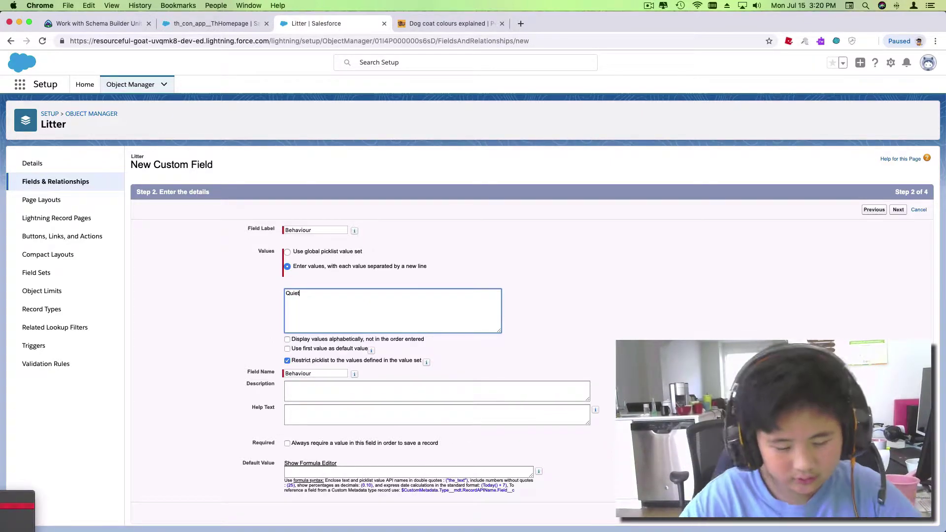
text(iet)
key(Return)
text(Energetic)
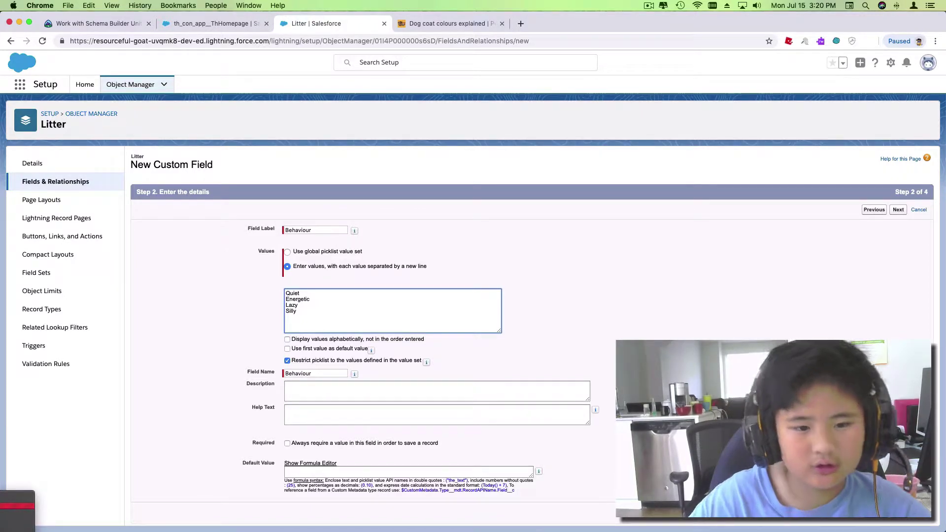
key(Return)
text(N)
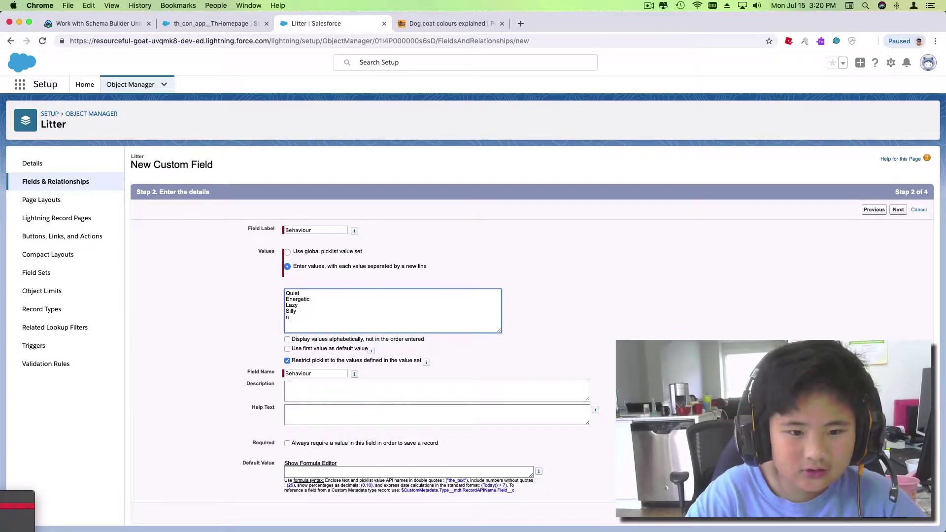
text(one of the above)
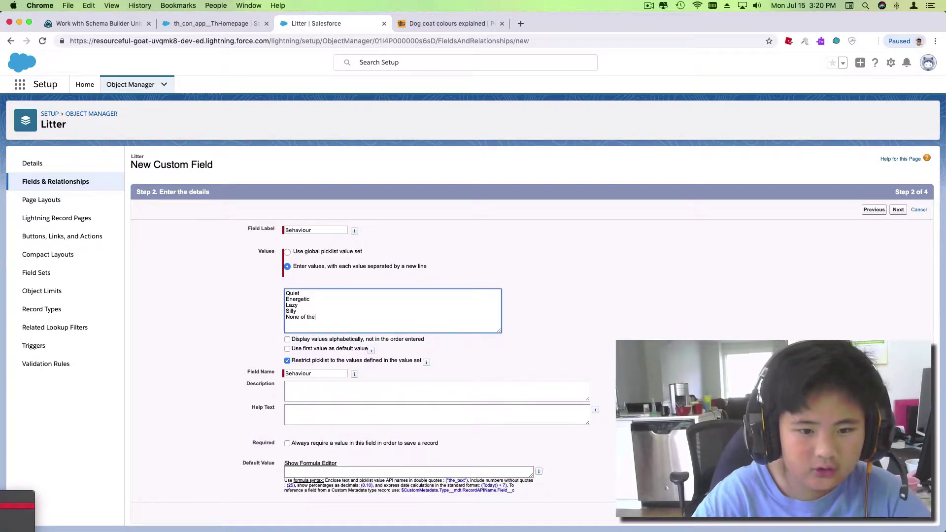
click(551, 343)
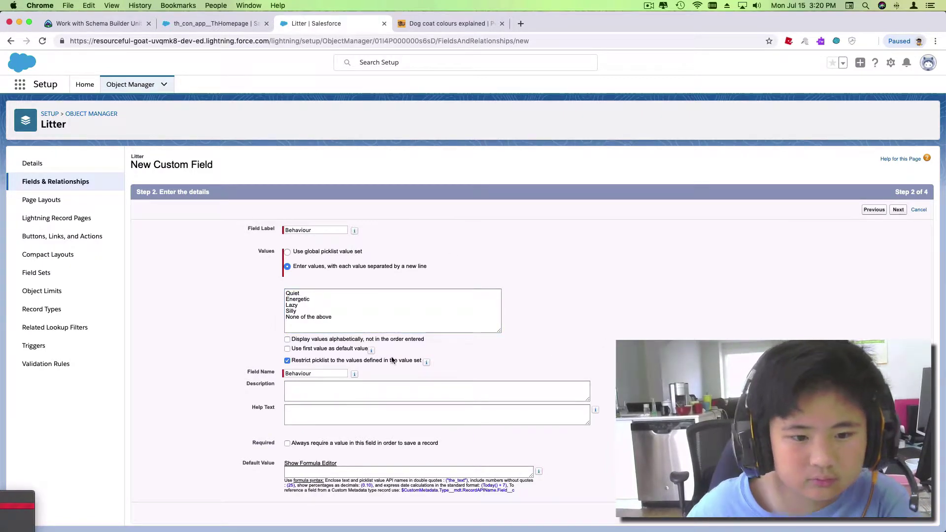
- Insert 'More than one of the above' after Silly and add 'One of the above but one thats not above' last
click(335, 312)
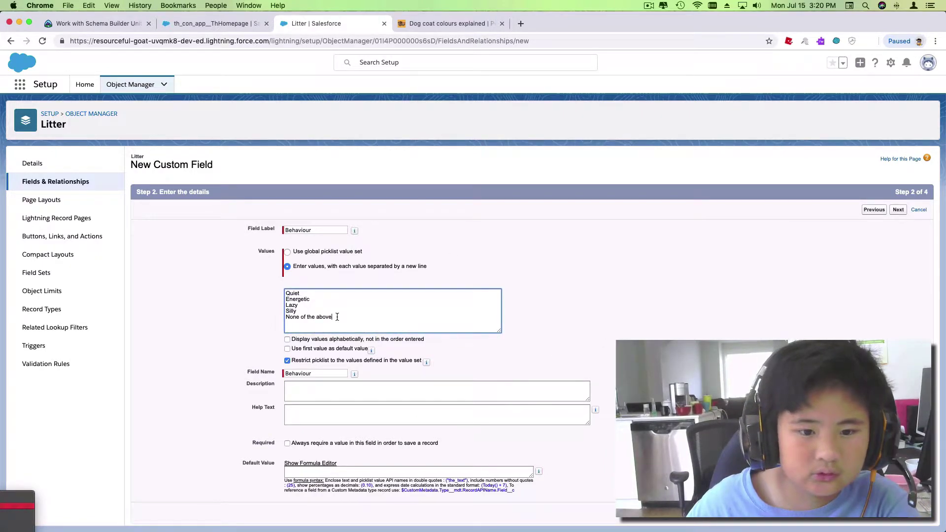
key(Return)
text(Mo)
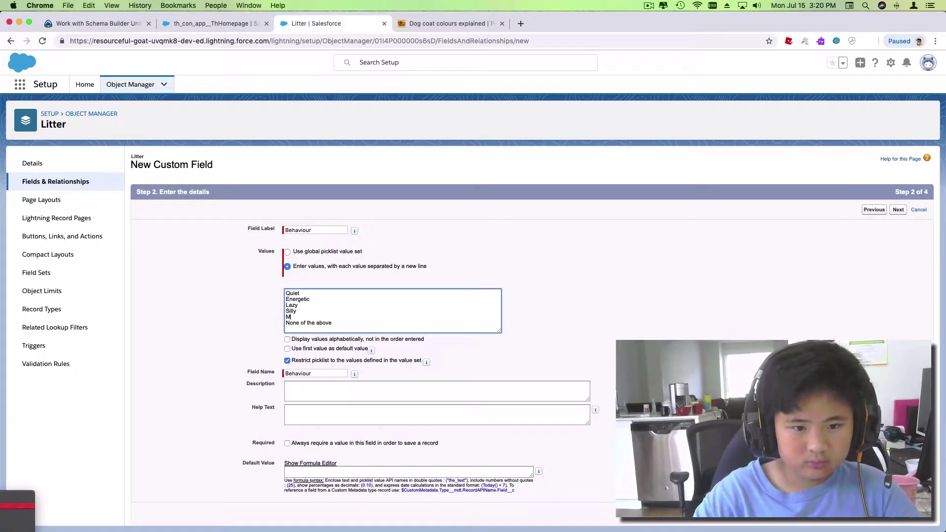
key(BackSpace)
key(BackSpace)
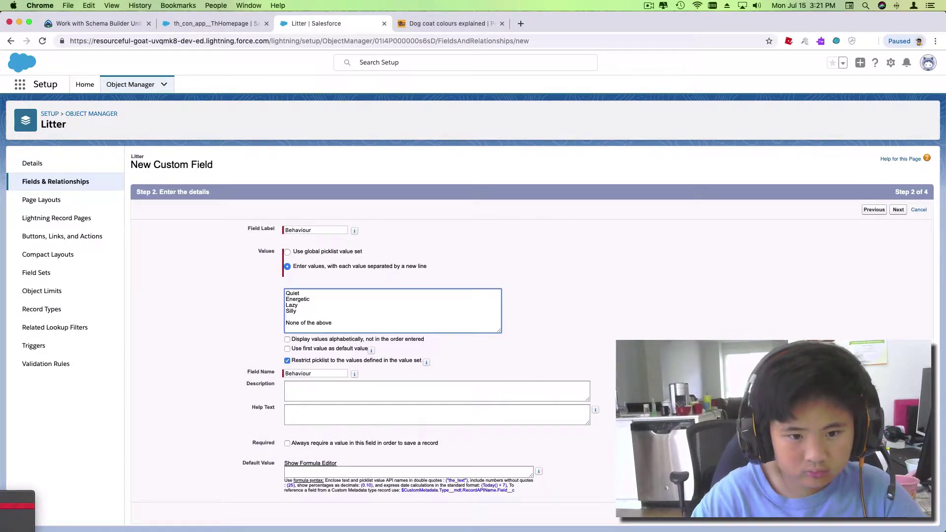
text(More th)
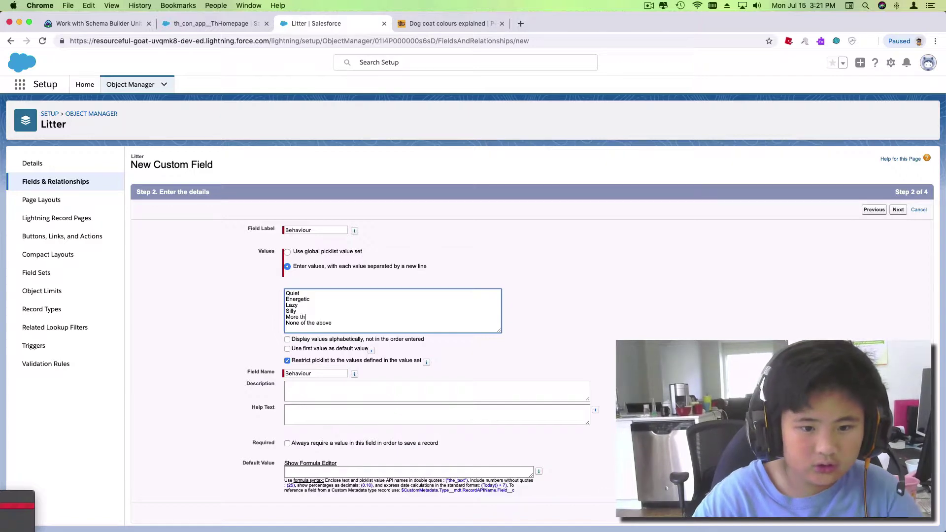
text(an one of the above)
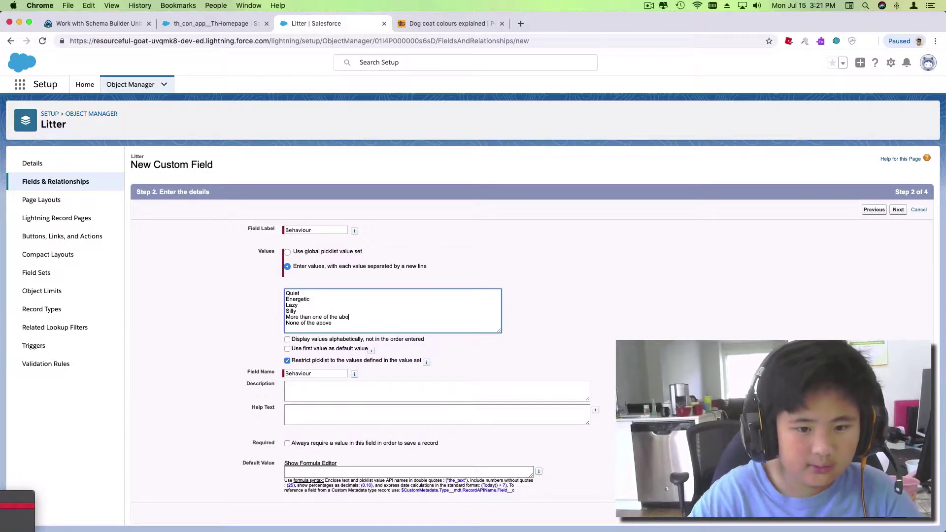
click(395, 335)
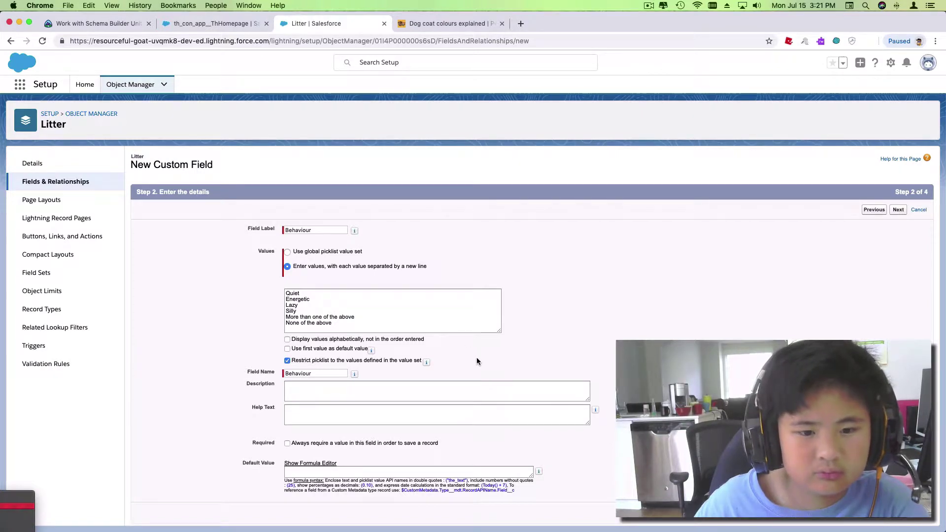
click(291, 324)
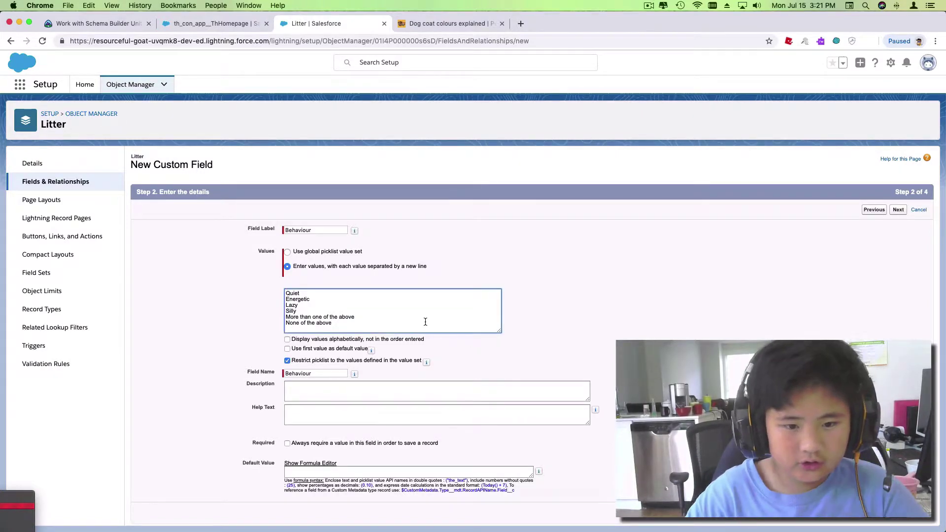
key(Return)
text(One )
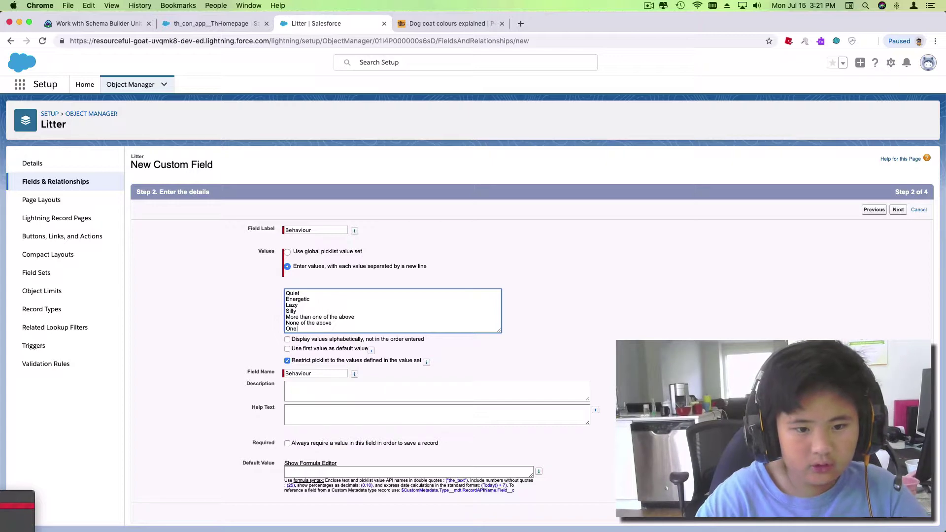
text(of the above)
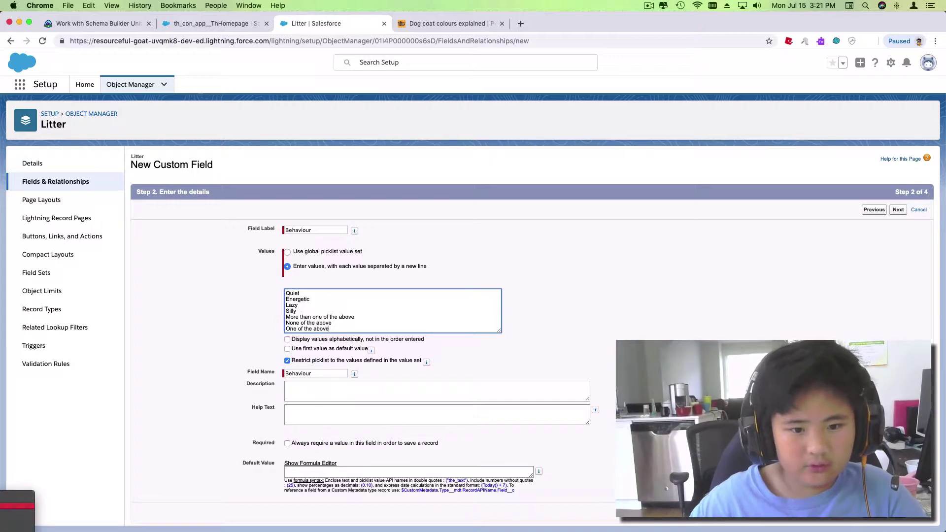
text( b)
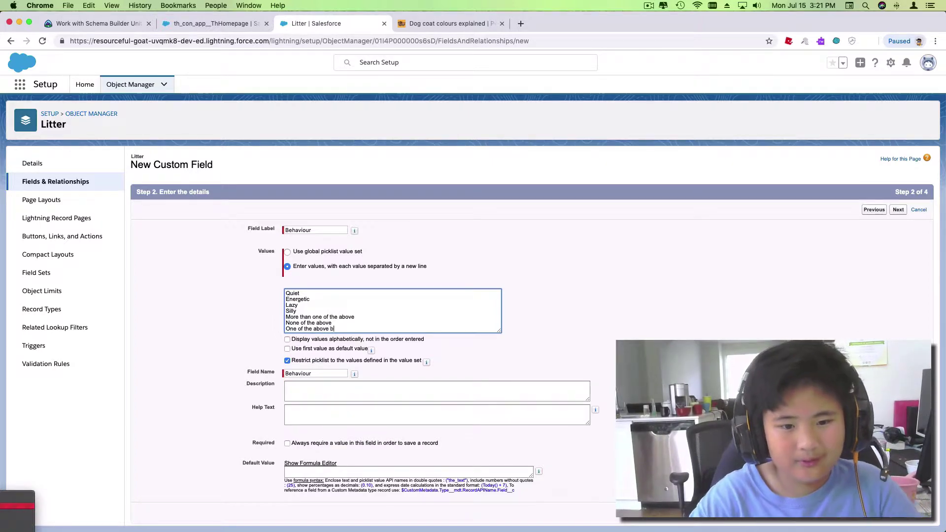
text(ut one)
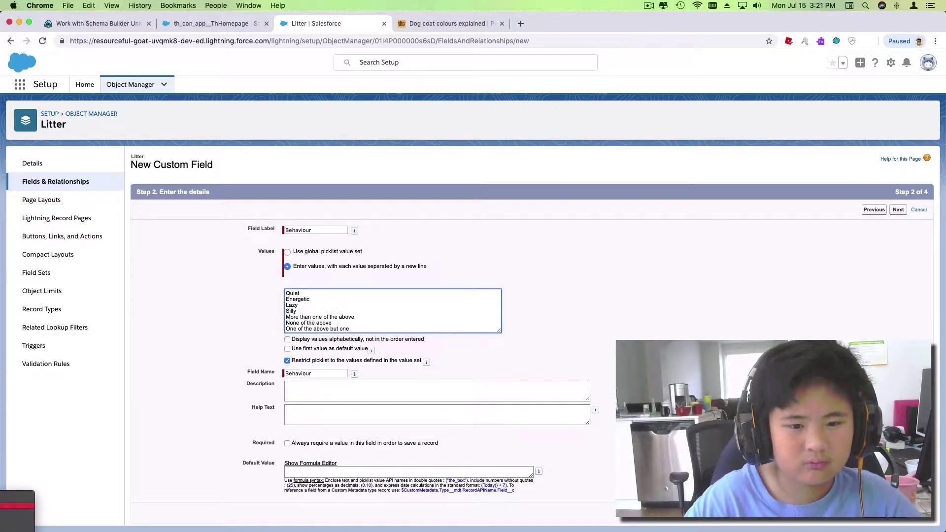
text( thats not)
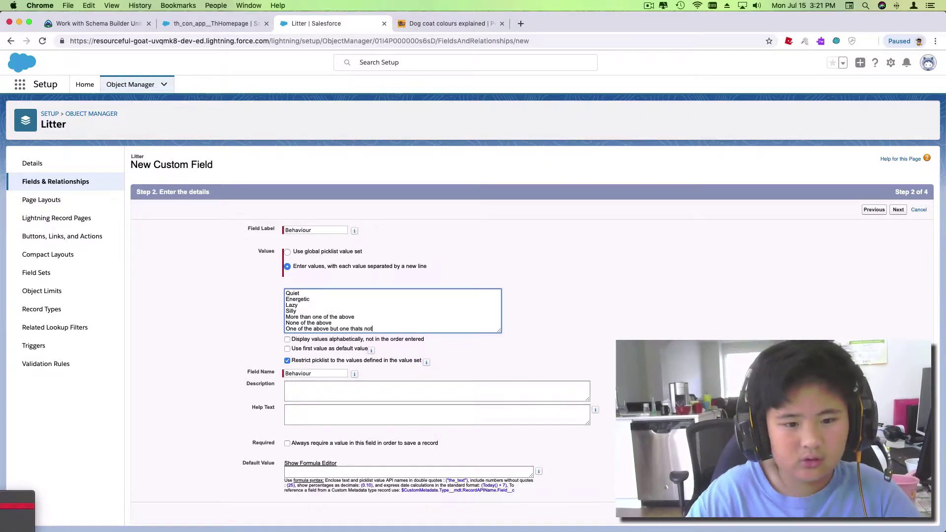
text( abo)
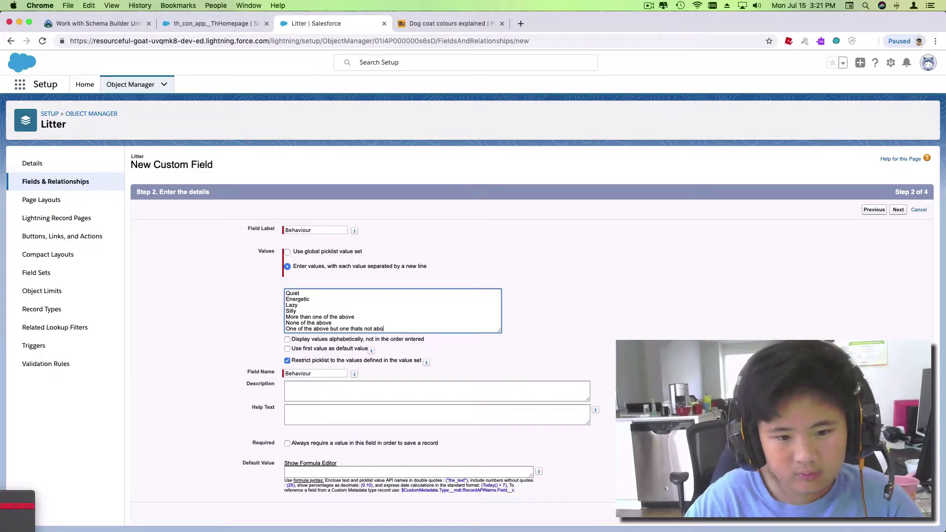
text(ve)
click(573, 354)
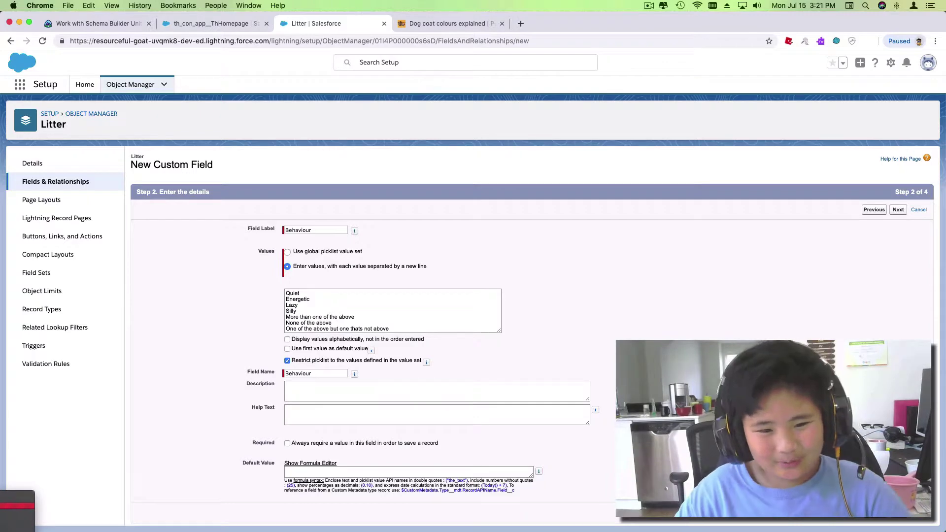
- Make the Behaviour field visible to all profiles and save it to Litter Layout
click(898, 210)
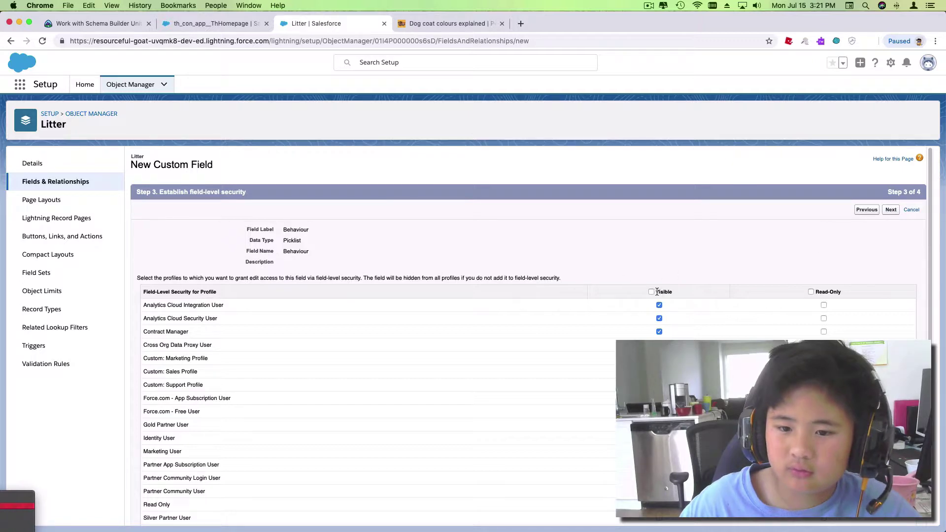
triple_click(656, 292)
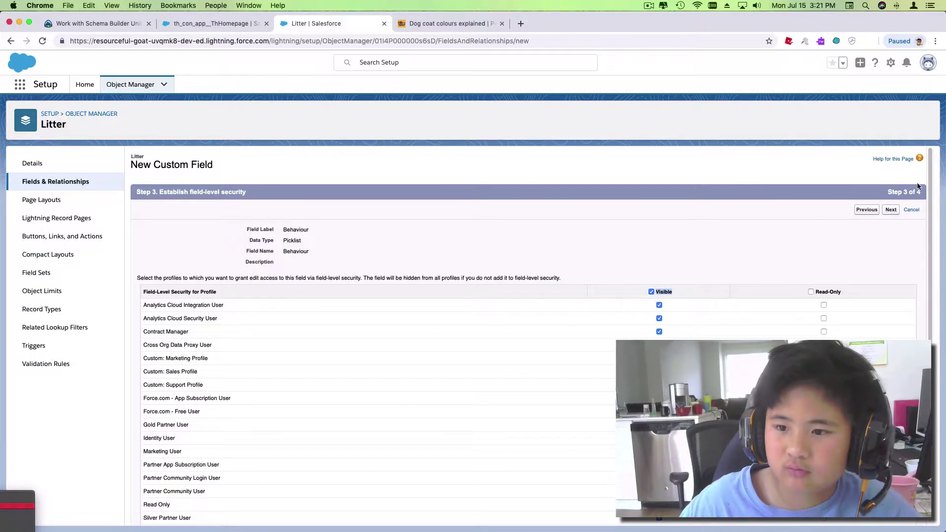
click(890, 209)
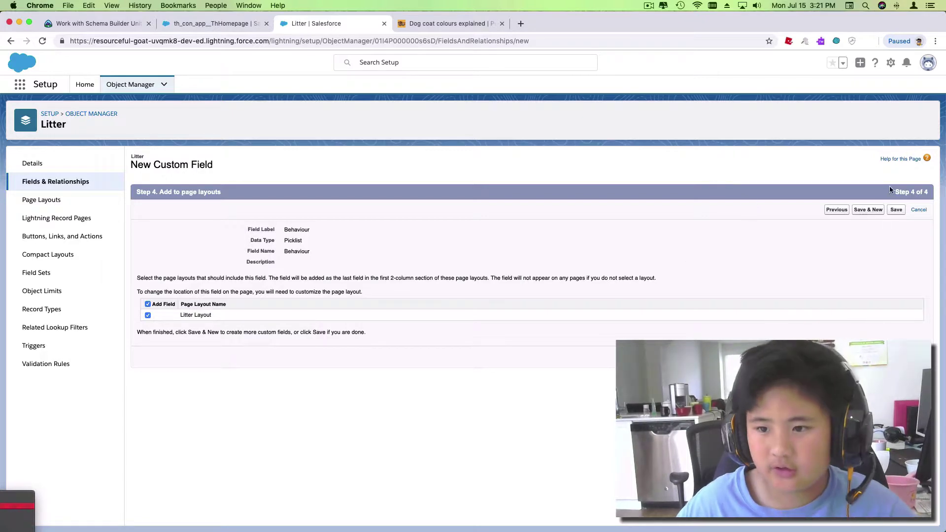
click(896, 209)
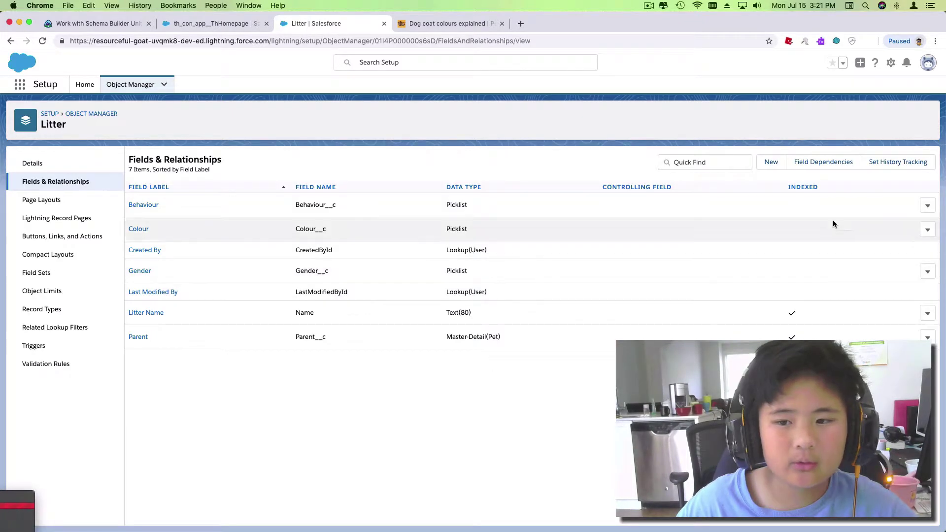
- Start a new Text custom field on Litter and reach its details form
click(771, 161)
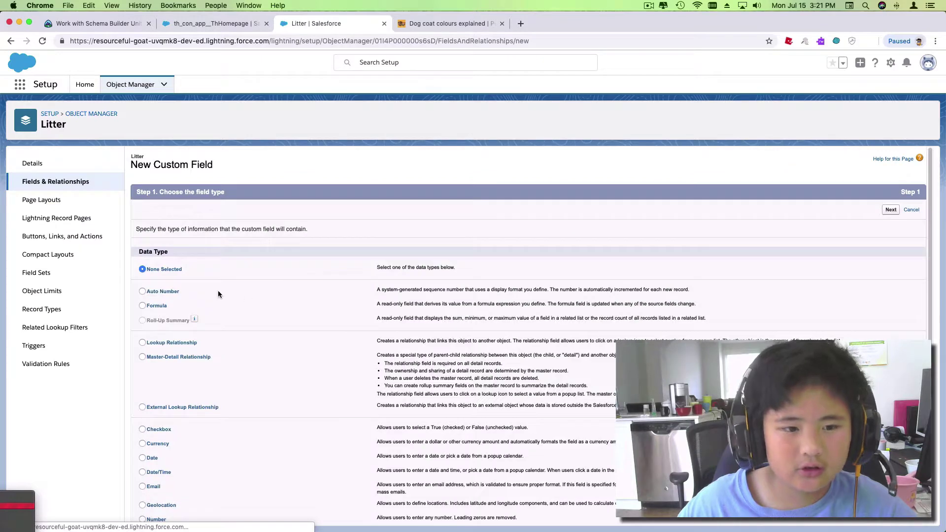
scroll(217, 290, down, 3)
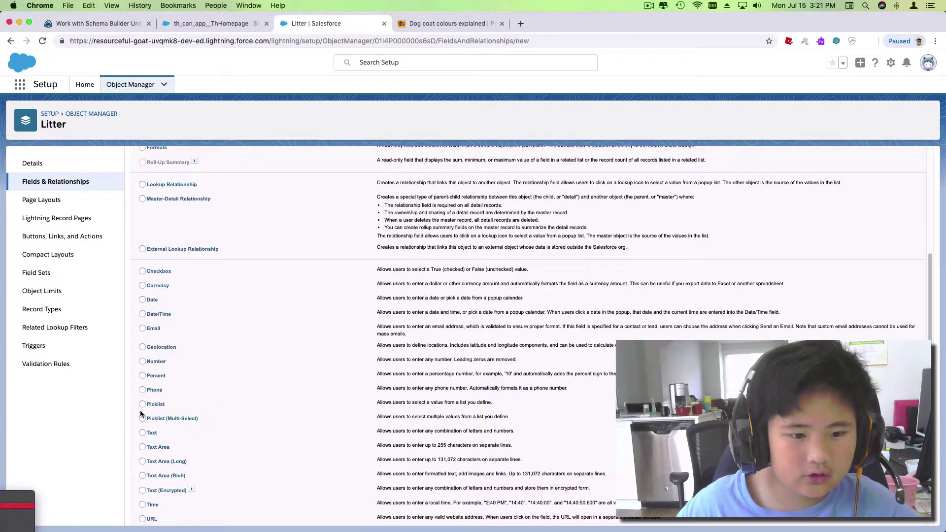
scroll(140, 389, down, 1)
click(141, 417)
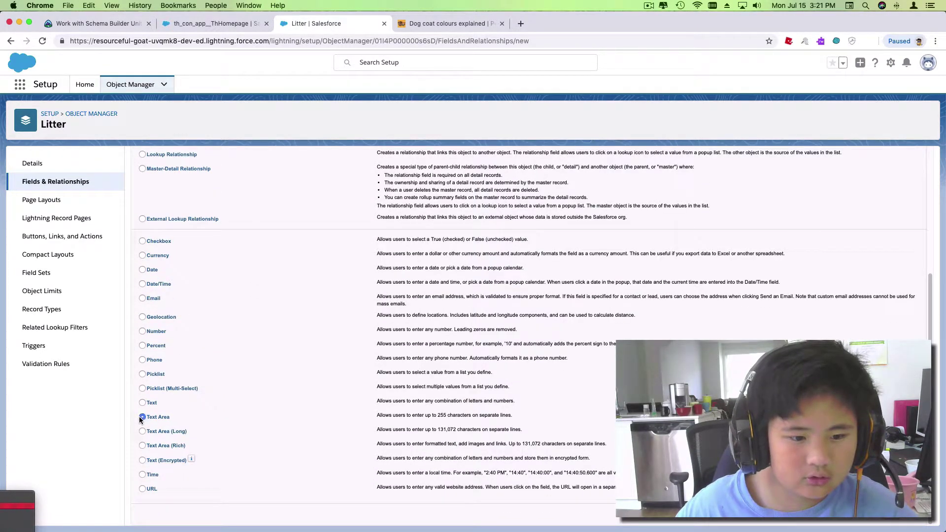
click(142, 403)
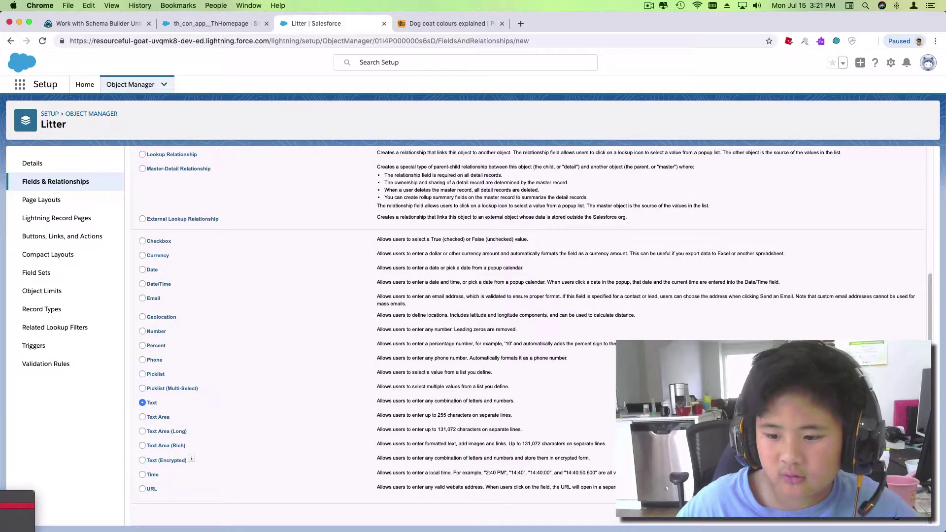
key(Return)
click(328, 230)
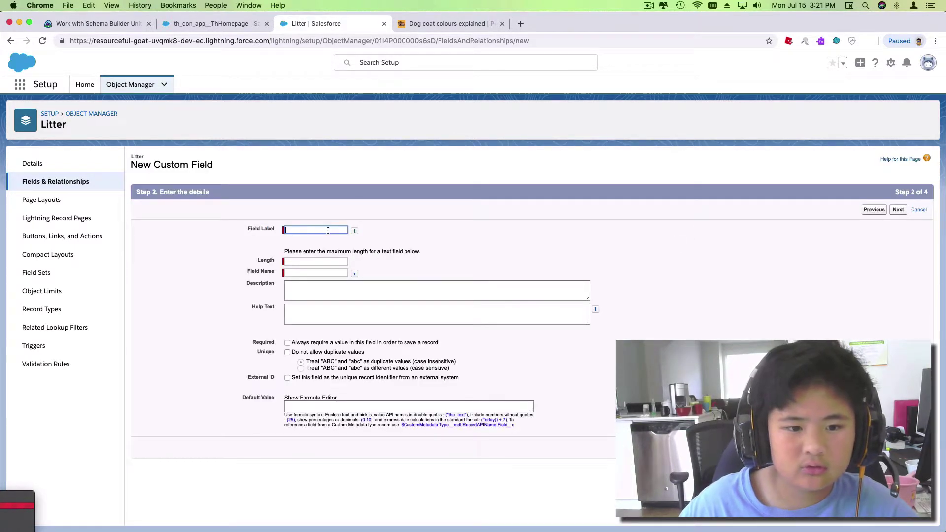
- Enter 'Name' as the field label and field name, leaving the Length box empty
text(Pet)
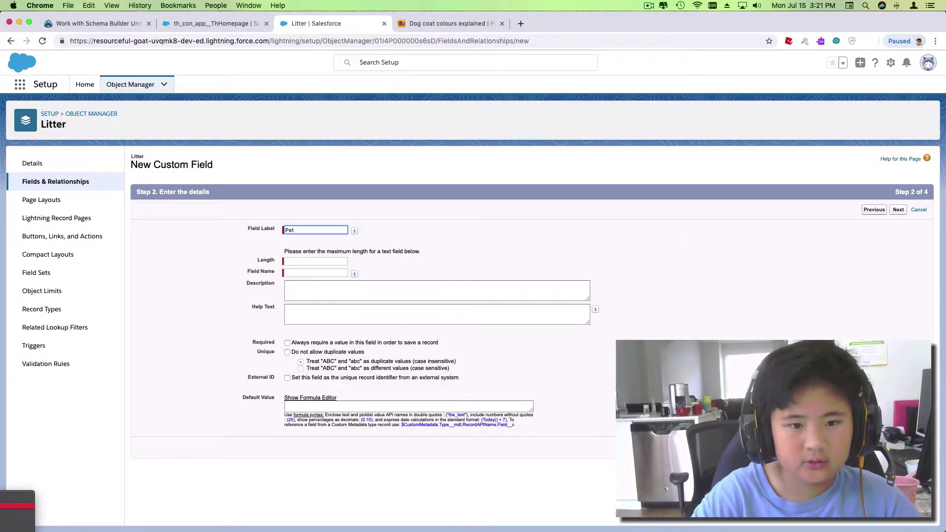
key(BackSpace)
key(BackSpace)
key(BackSpace)
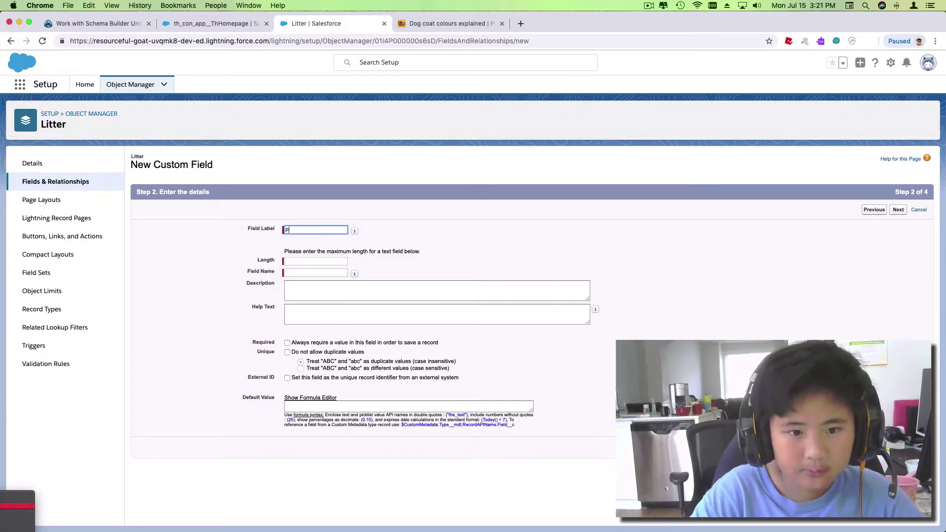
key(BackSpace)
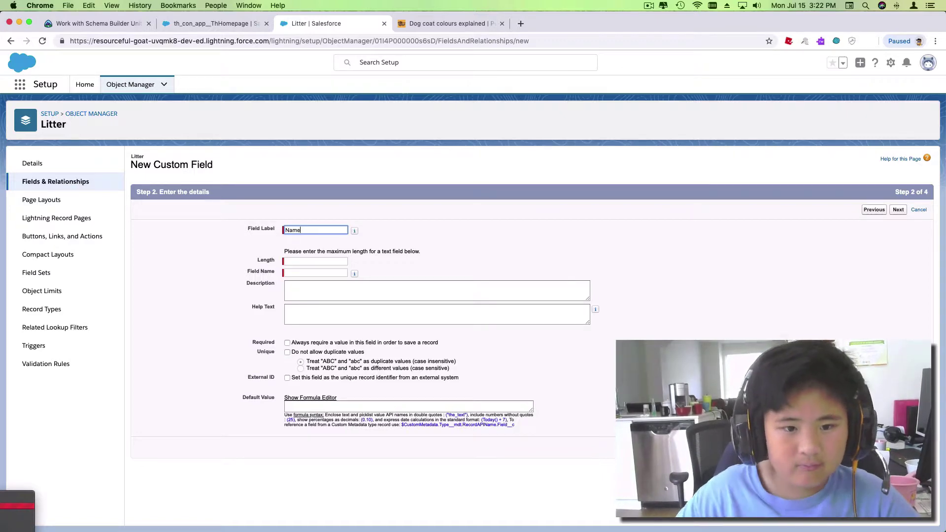
click(309, 262)
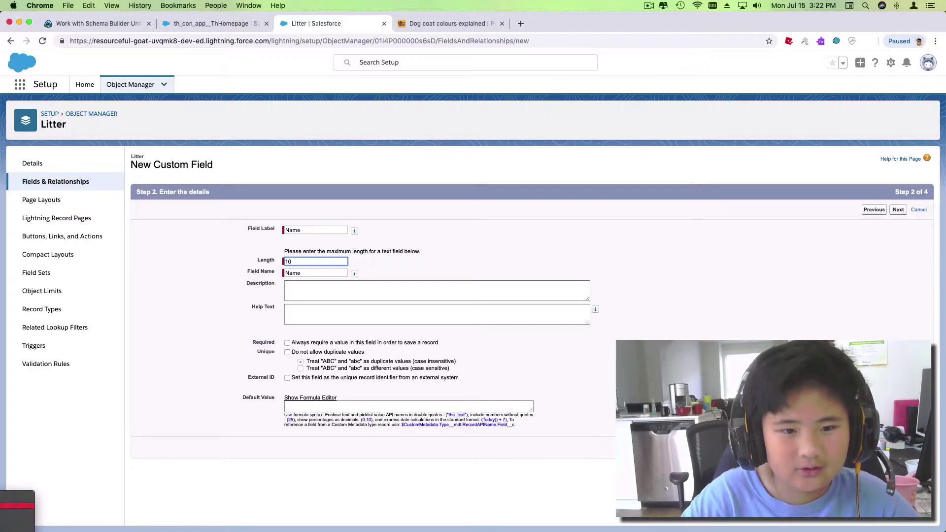
double_click(312, 275)
click(483, 292)
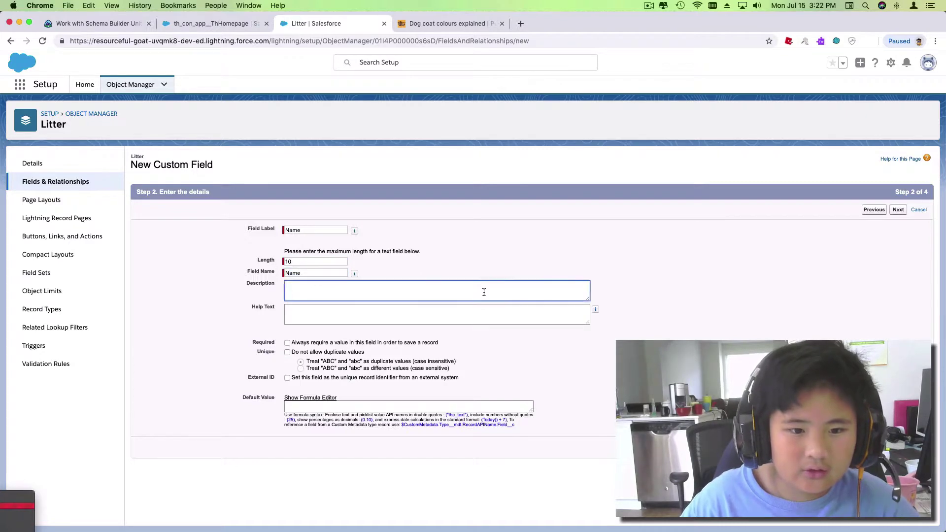
click(334, 263)
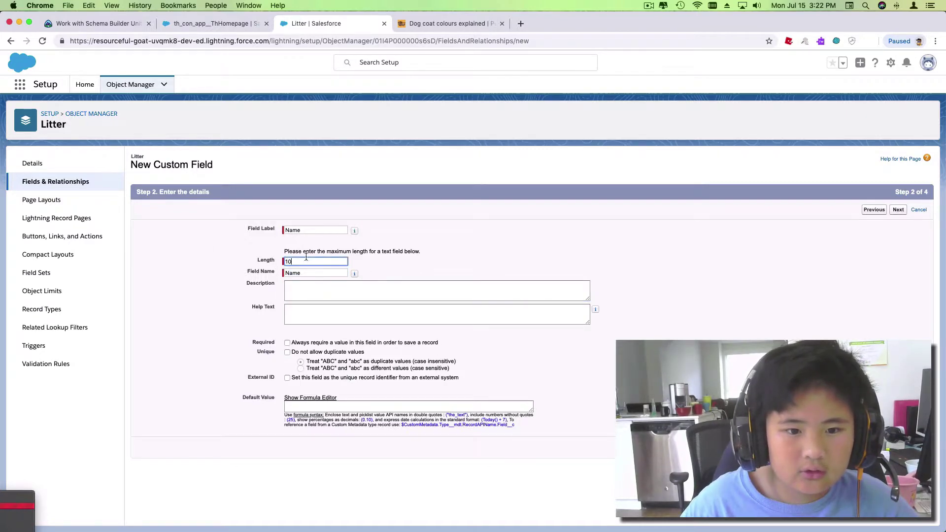
key(BackSpace)
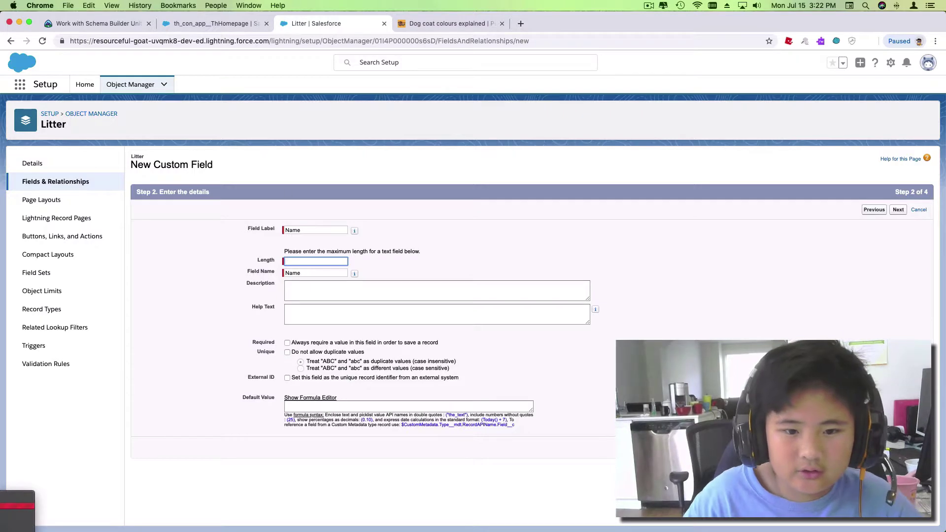
click(467, 266)
click(311, 260)
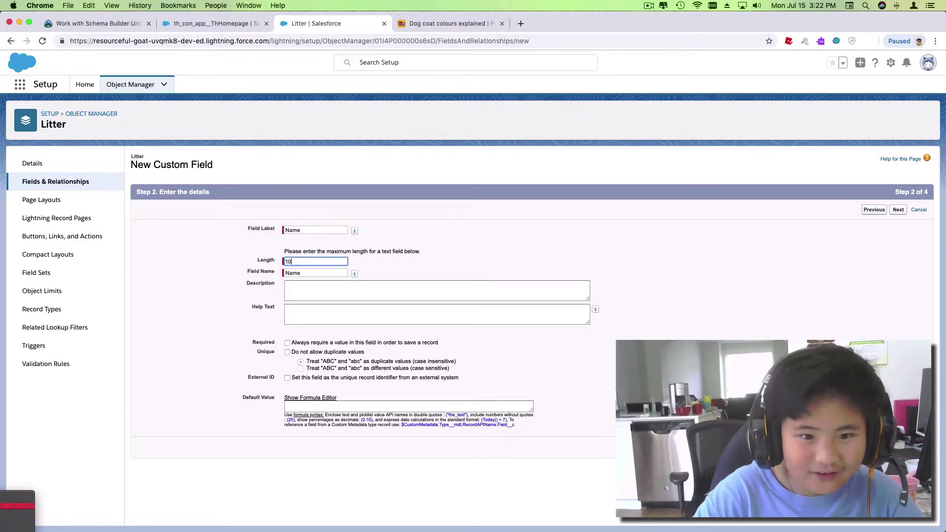
key(BackSpace)
key(BackSpace)
key(BackSpace)
key(BackSpace)
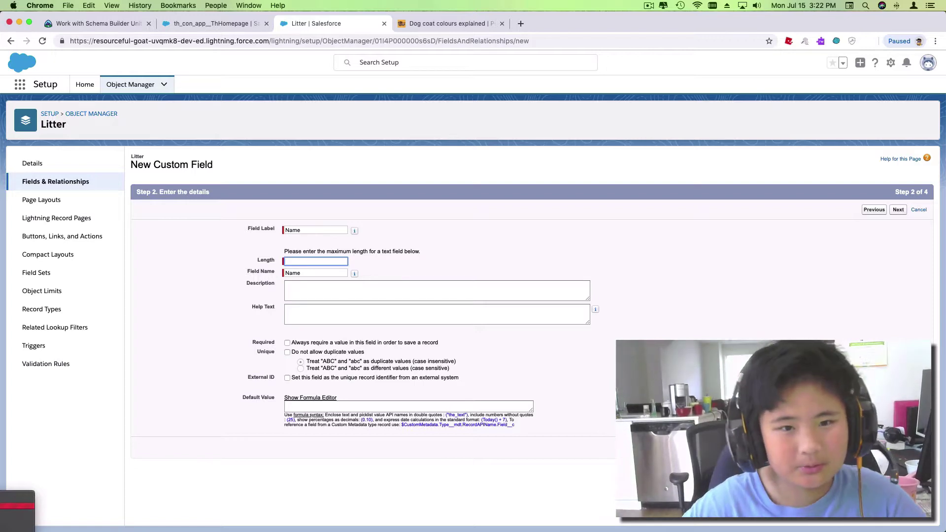
- Search 'how long can a name be' and read the Nameberry thread on name length
click(521, 23)
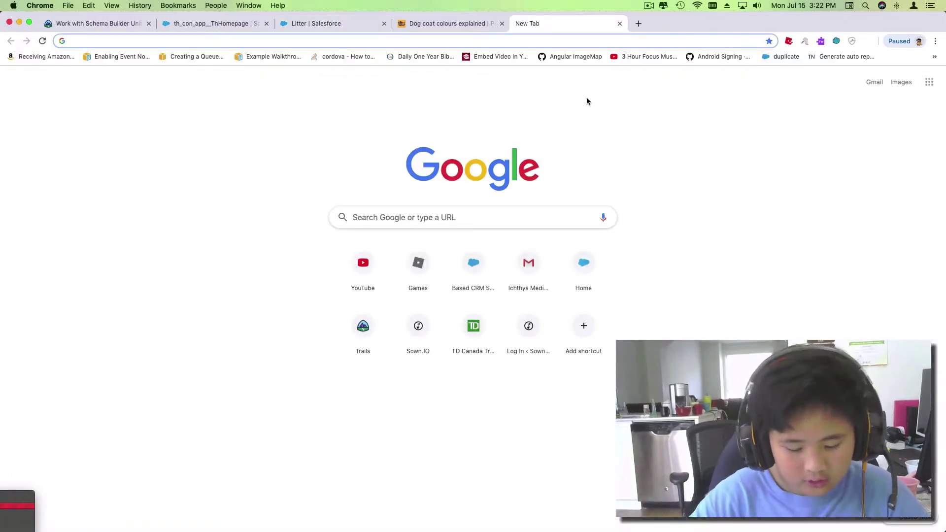
text(how long can )
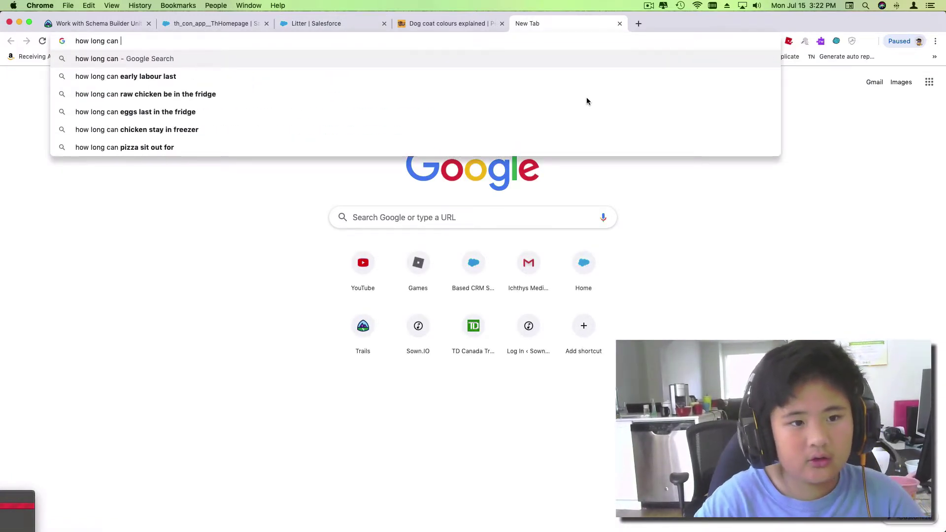
text(a nae)
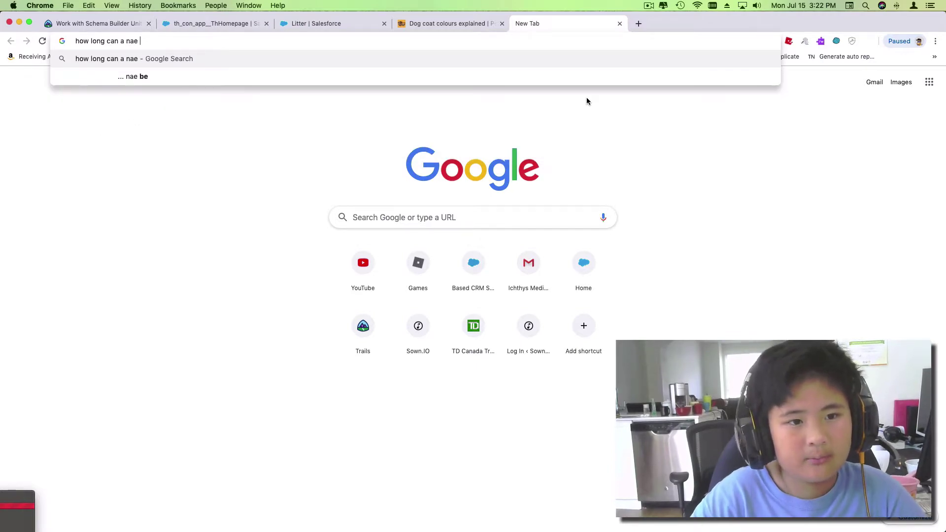
text(me be)
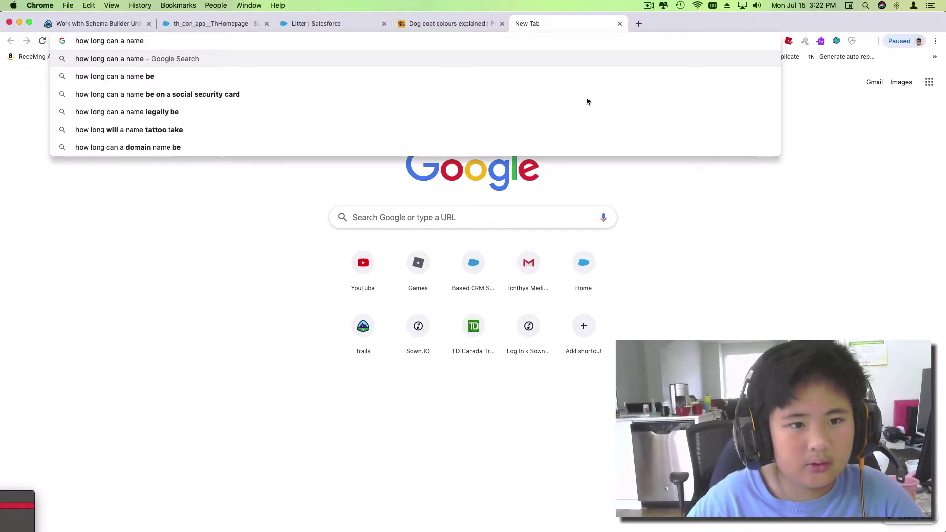
key(Return)
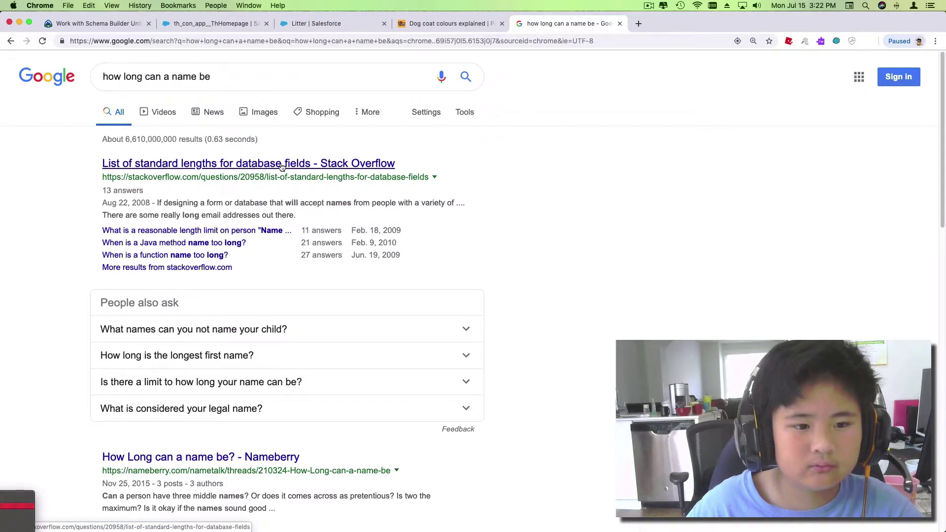
scroll(561, 303, down, 1)
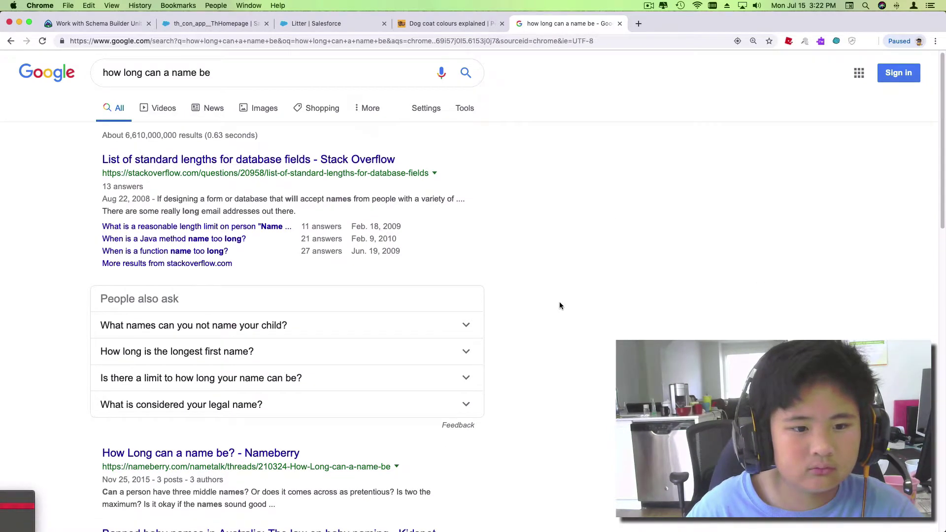
scroll(271, 208, down, 5)
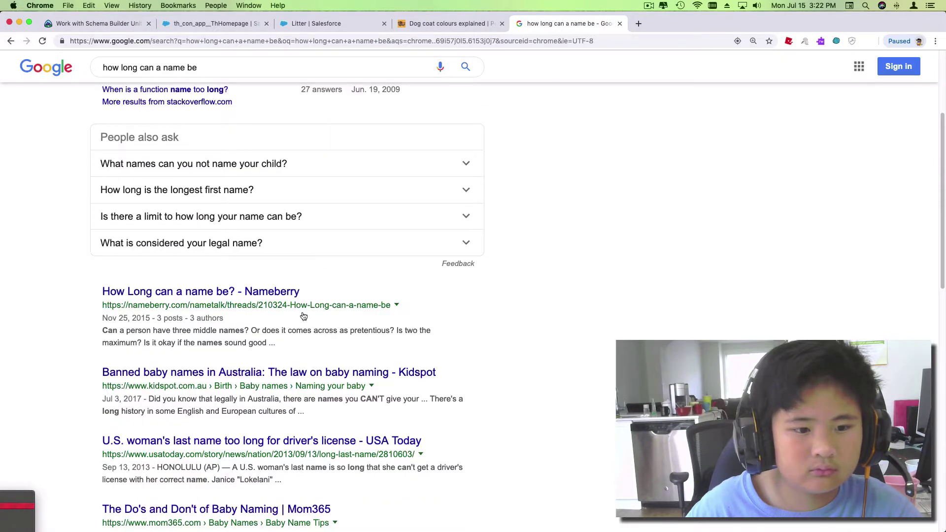
click(276, 293)
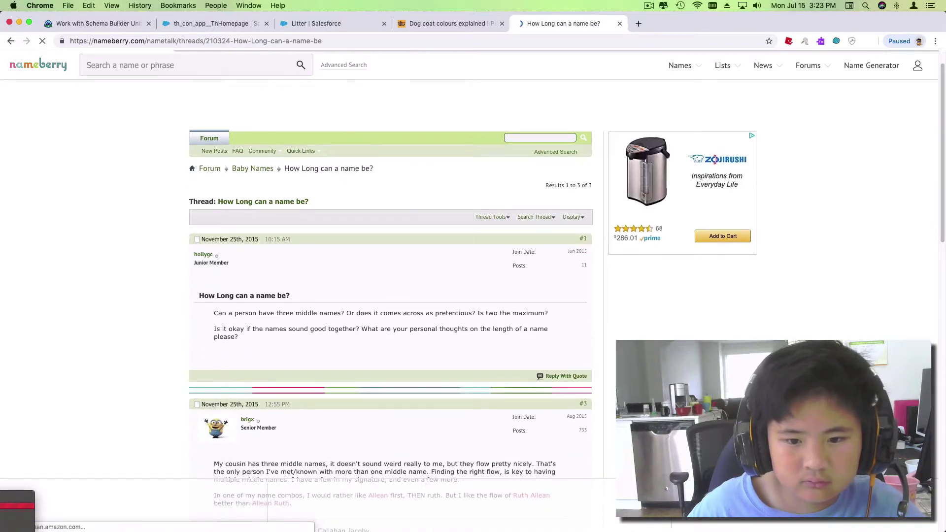
scroll(390, 296, down, 5)
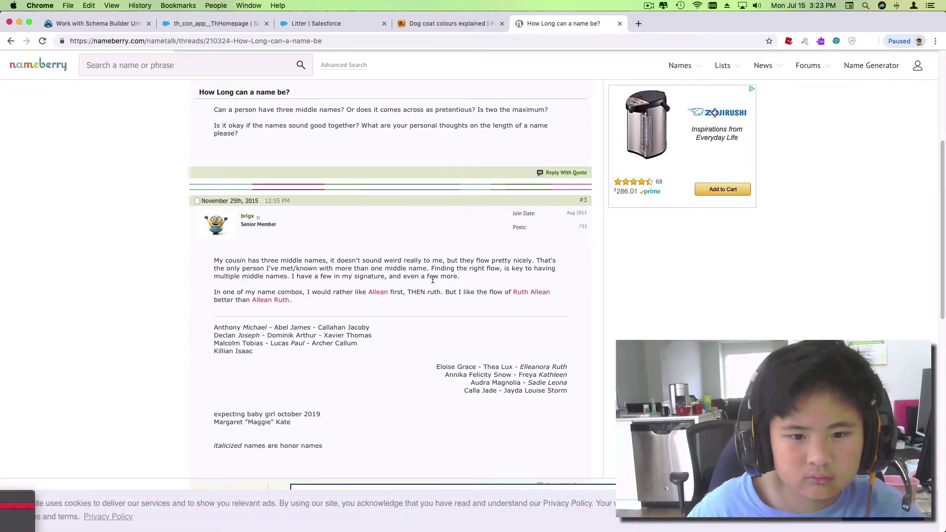
scroll(359, 294, down, 1)
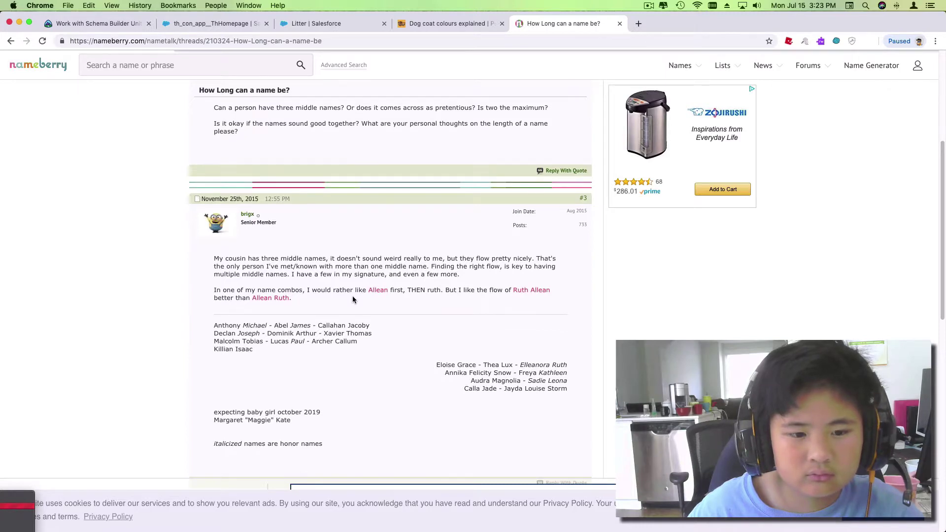
click(619, 23)
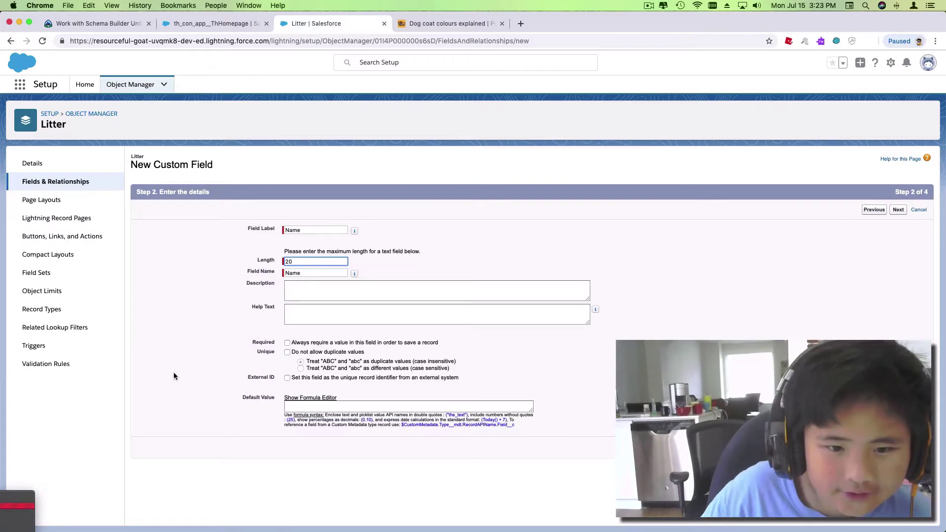
- Save the Name text field with length 20 through the security and layout steps
click(898, 209)
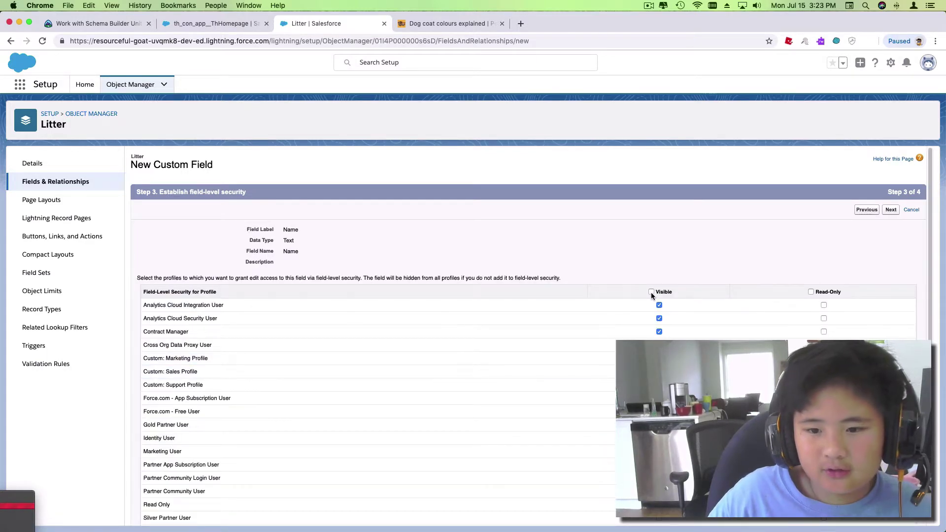
click(890, 209)
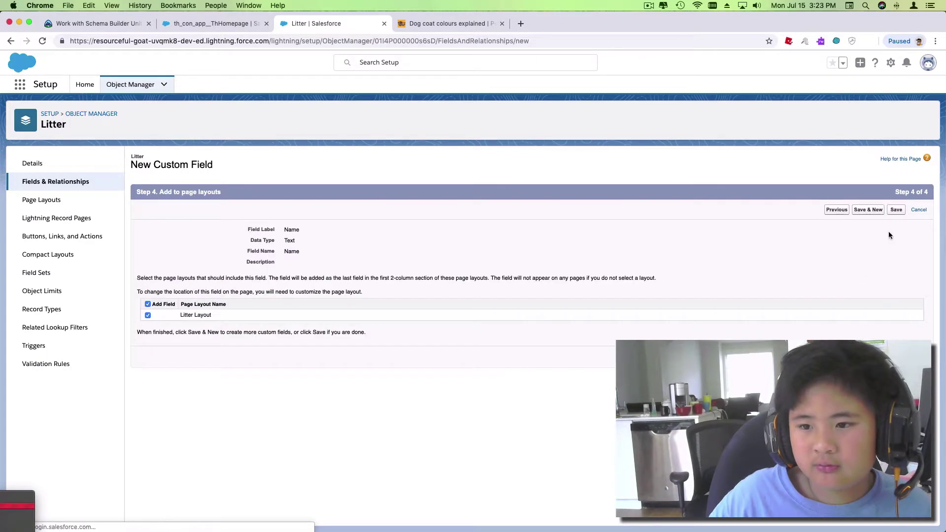
click(896, 209)
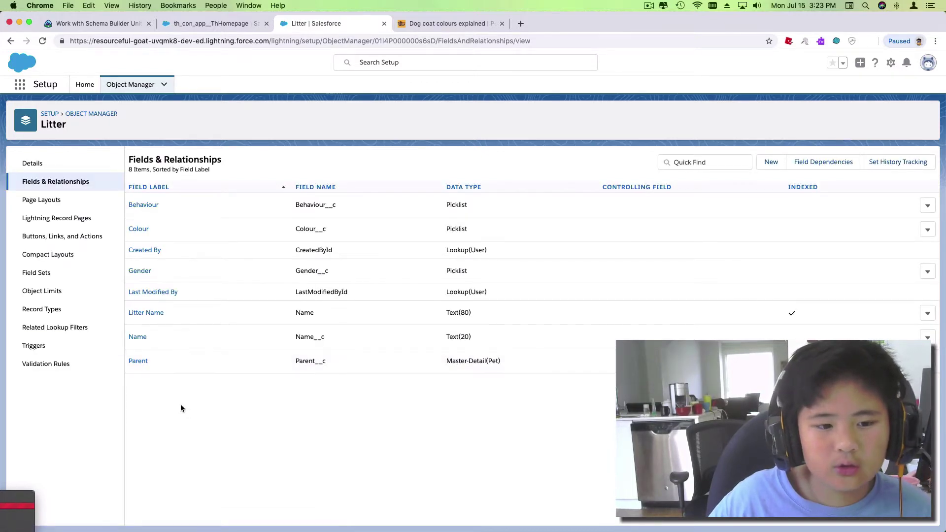
- Open the Litter Name field's edit page, then return to the fields list
drag(167, 362, 131, 310)
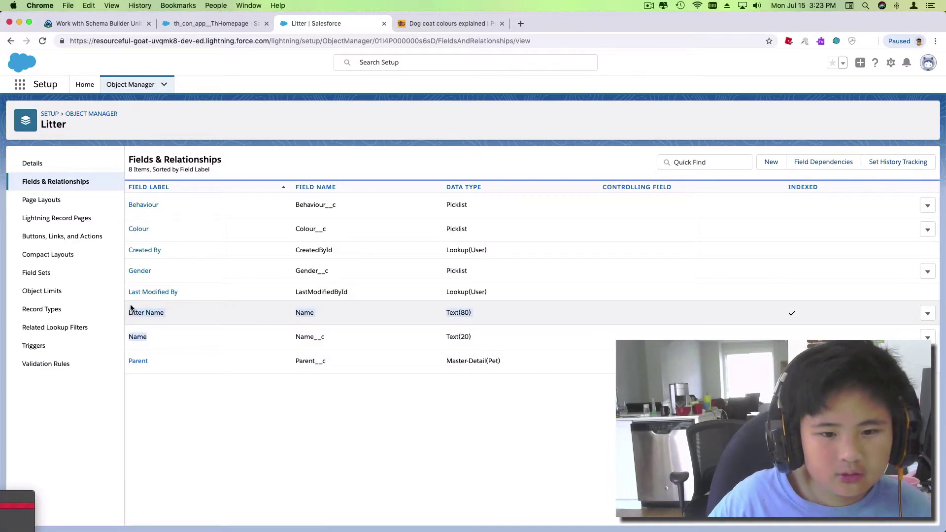
click(524, 314)
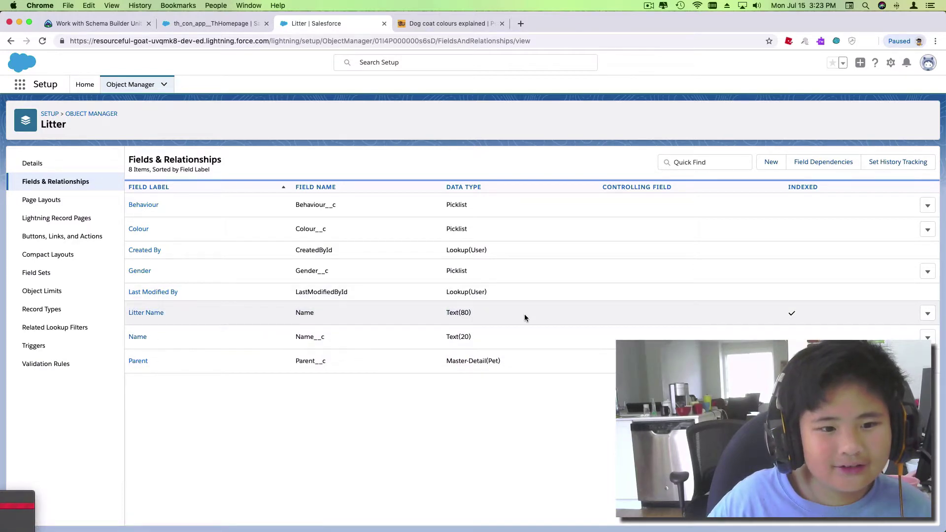
click(926, 314)
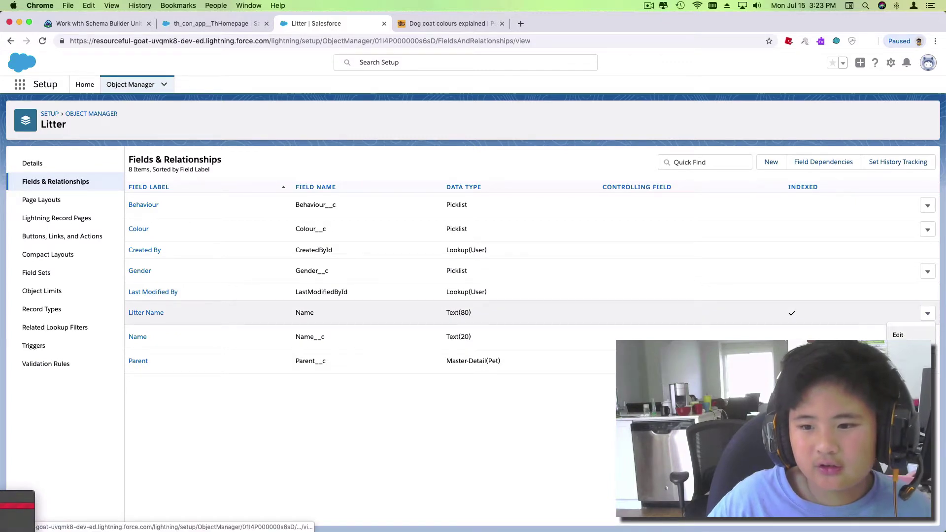
click(898, 334)
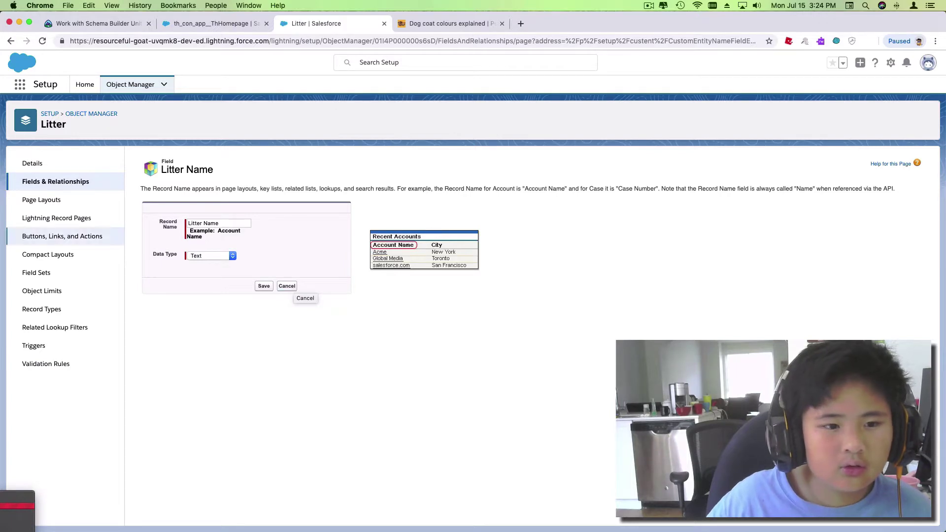
click(110, 164)
click(103, 182)
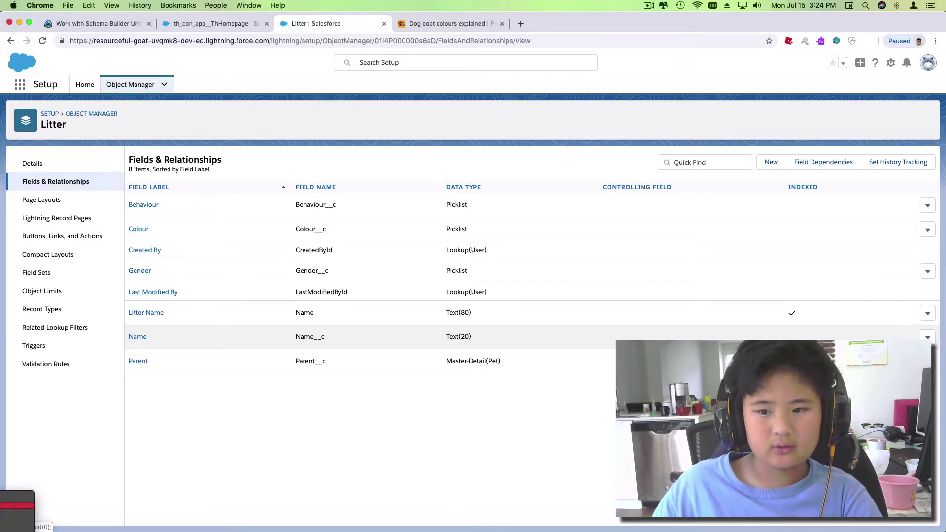
- Reopen the Name field's settings and leave them without saving
click(928, 337)
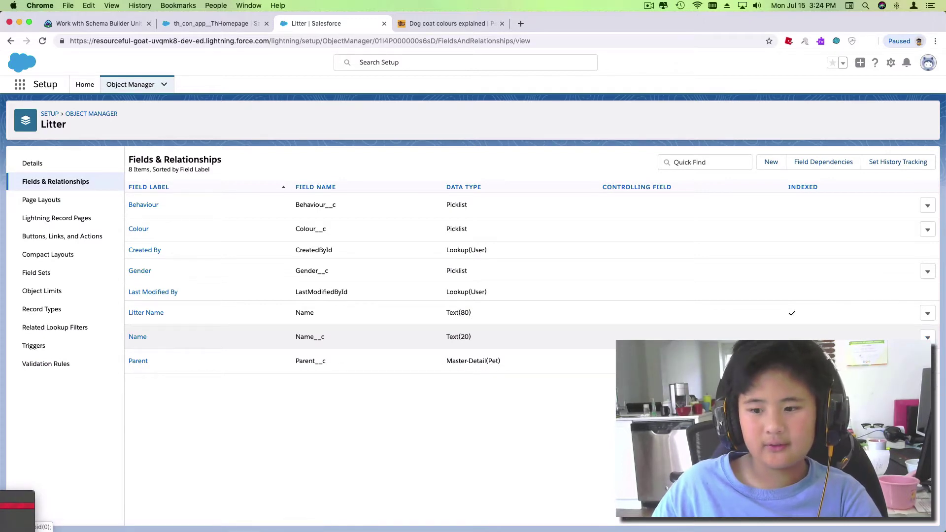
click(927, 314)
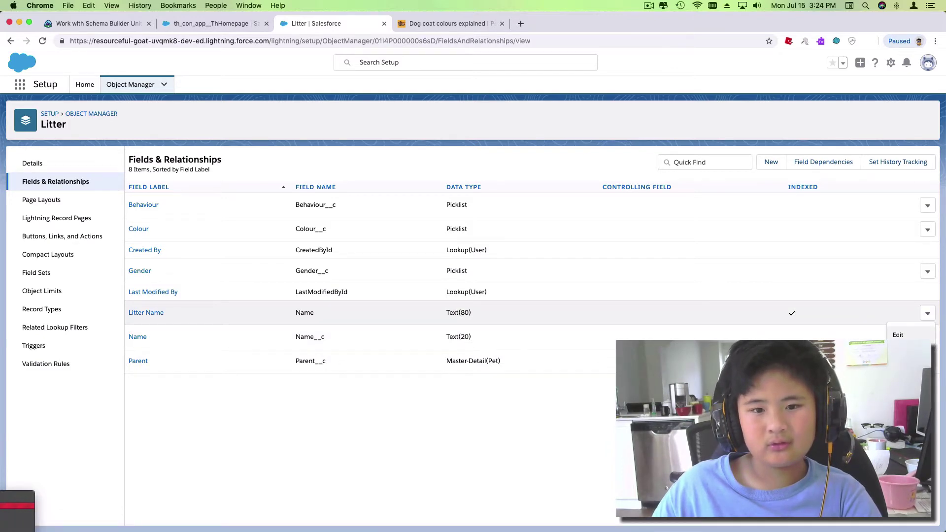
click(912, 335)
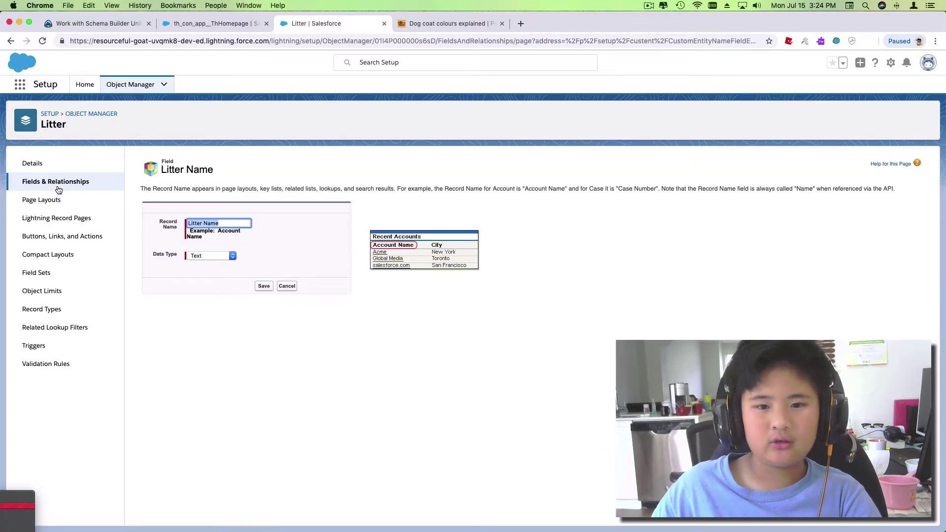
click(287, 288)
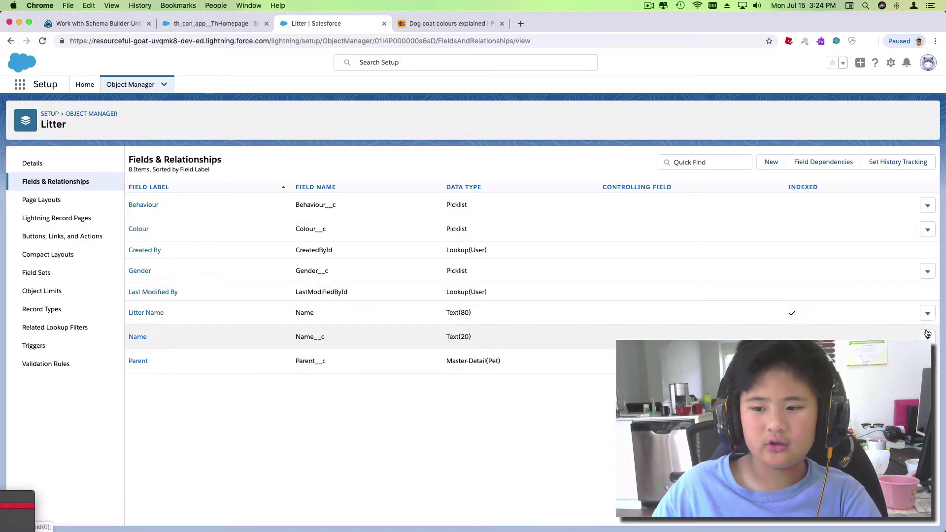
click(926, 335)
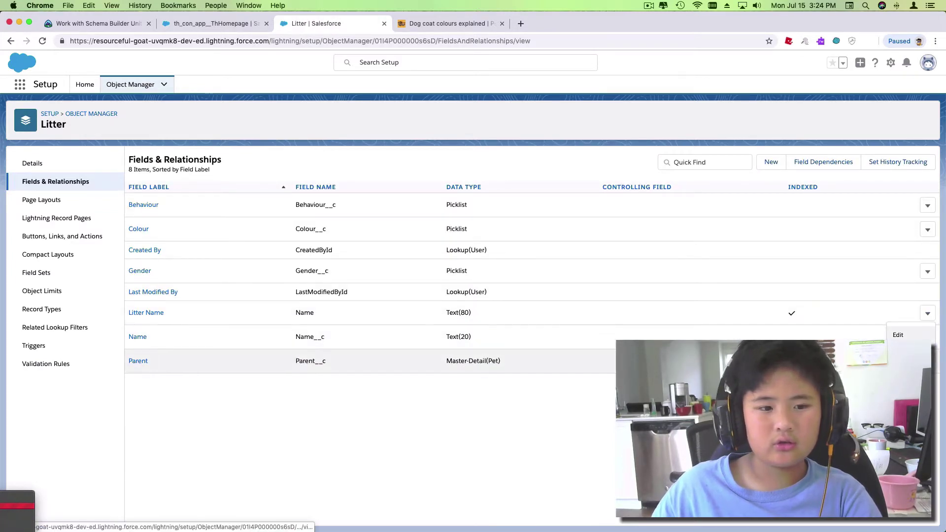
click(614, 472)
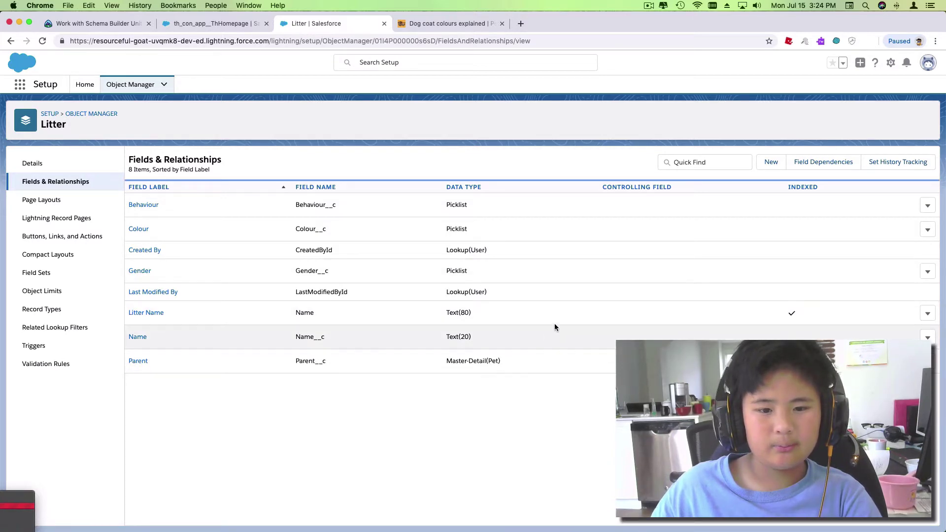
click(927, 314)
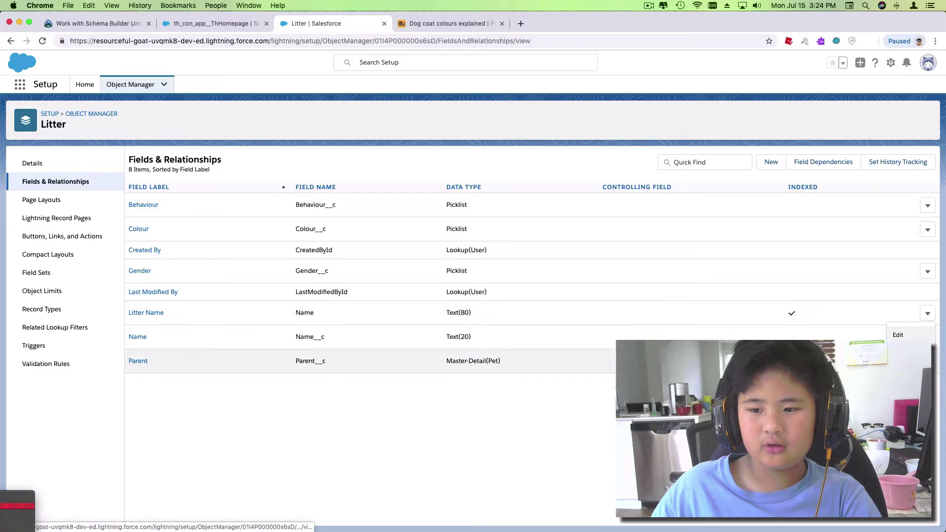
click(918, 331)
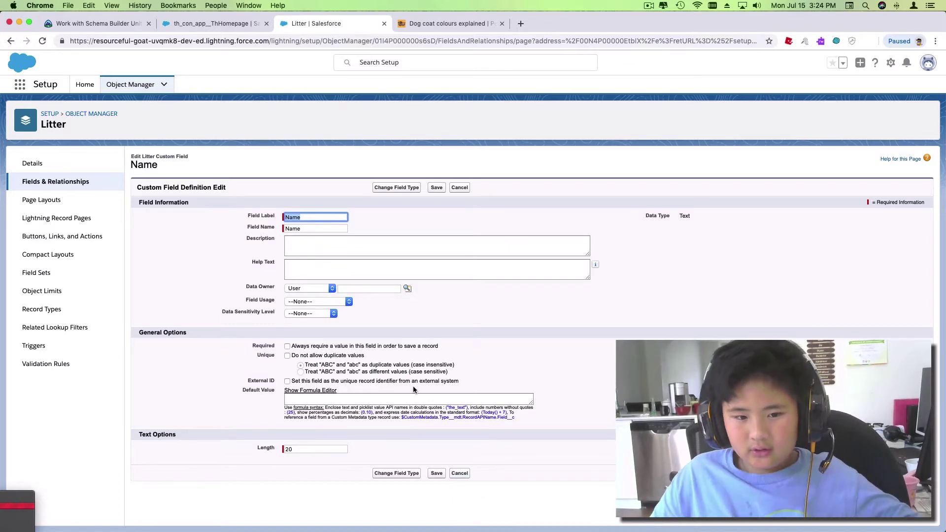
click(433, 372)
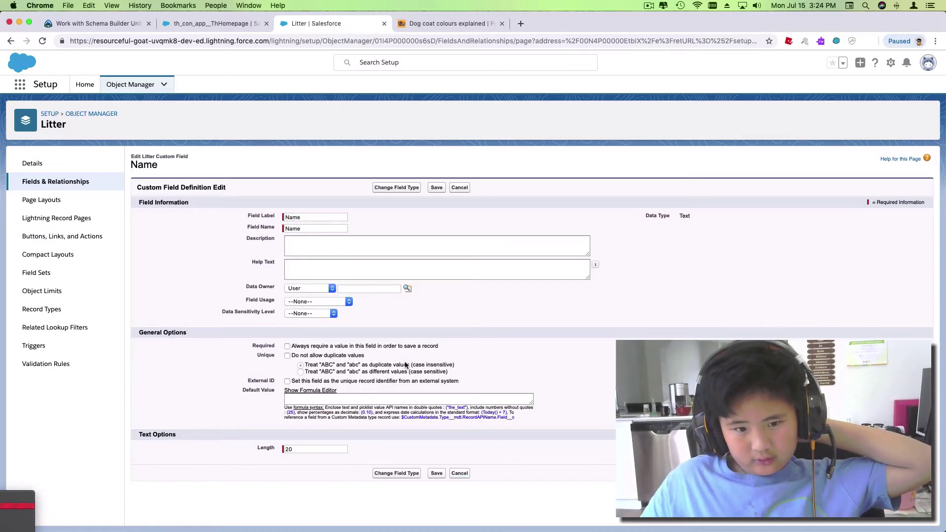
click(458, 472)
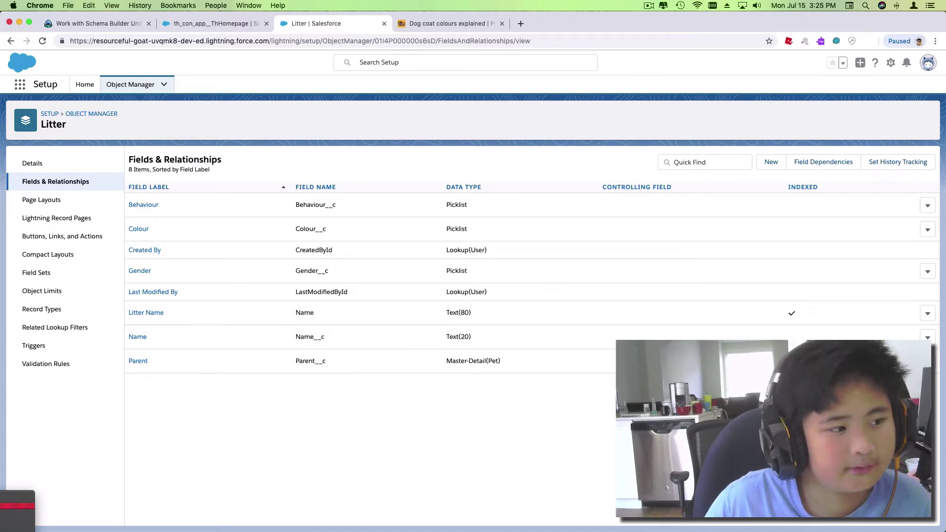
- Delete the redundant Name custom field from Litter, then open the App Launcher
key(super+Tab)
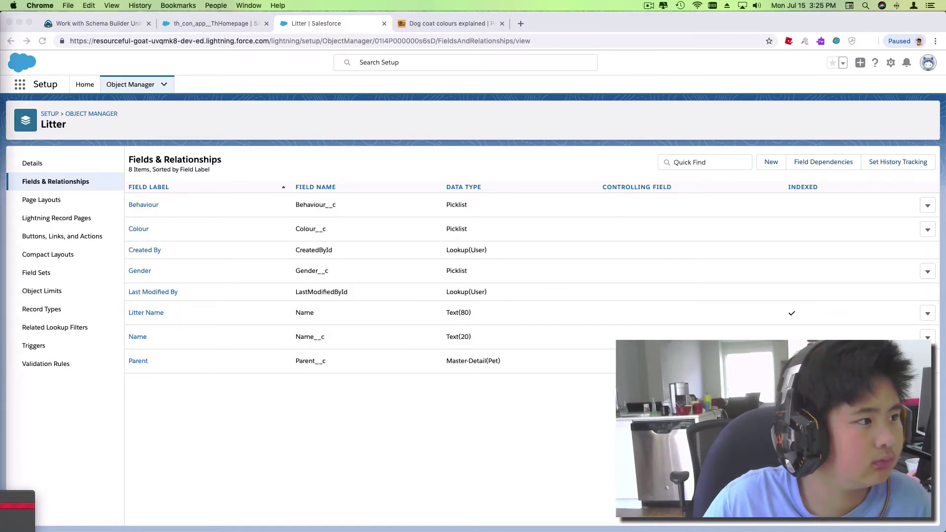
click(650, 6)
click(631, 31)
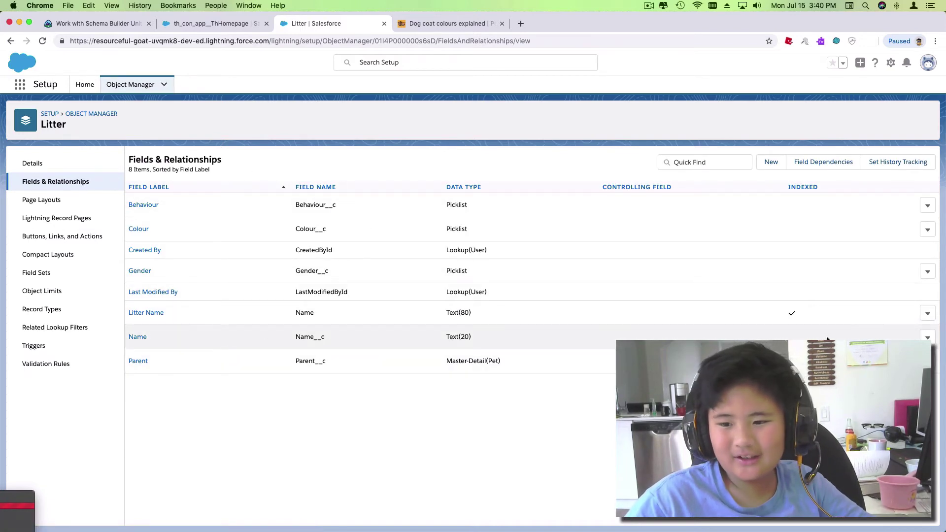
click(902, 366)
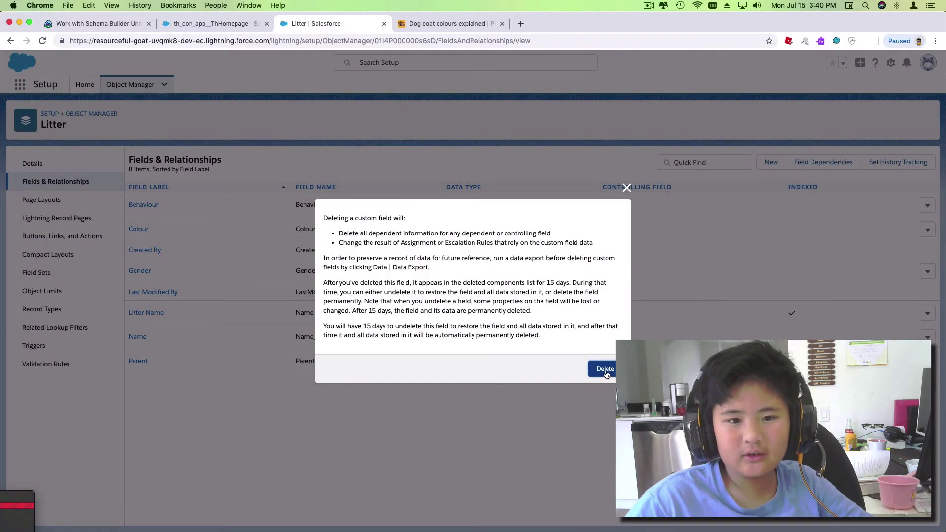
click(606, 369)
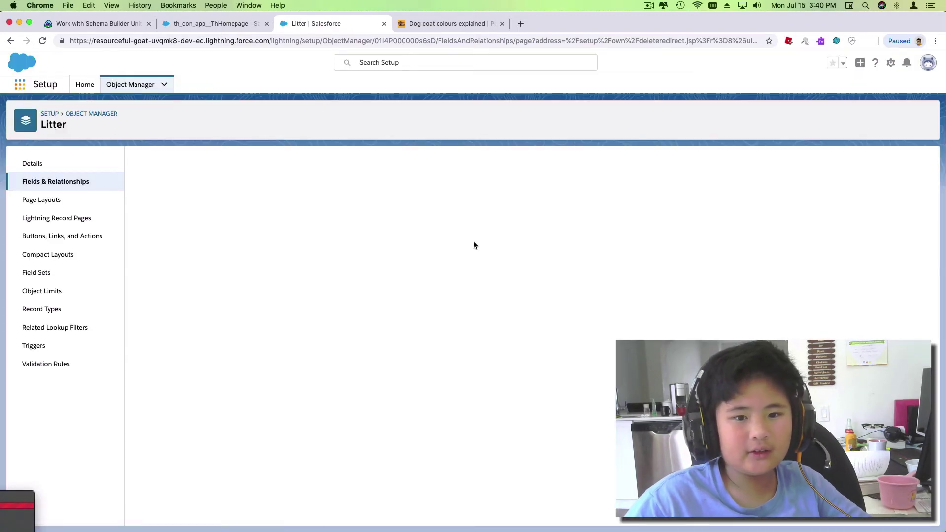
click(19, 84)
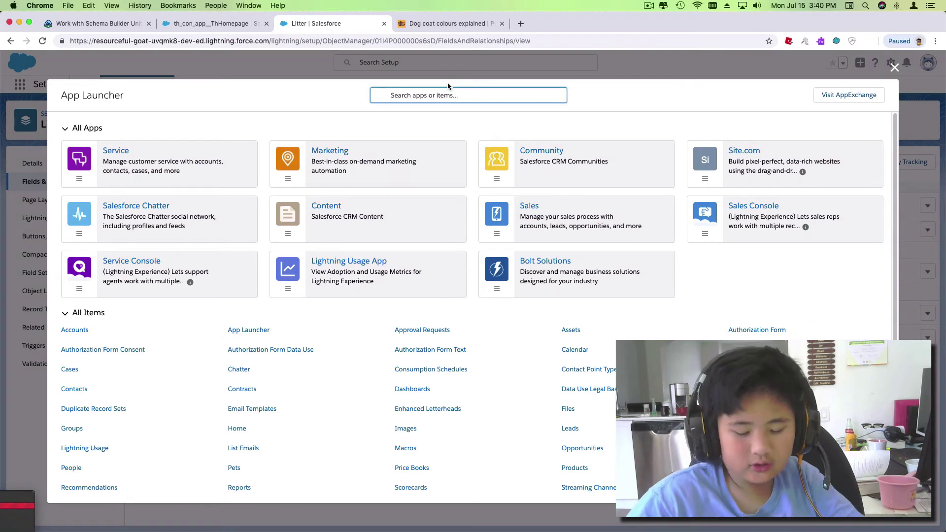
- Find Pets in the App Launcher and open the Dog record Piko
text(Pets)
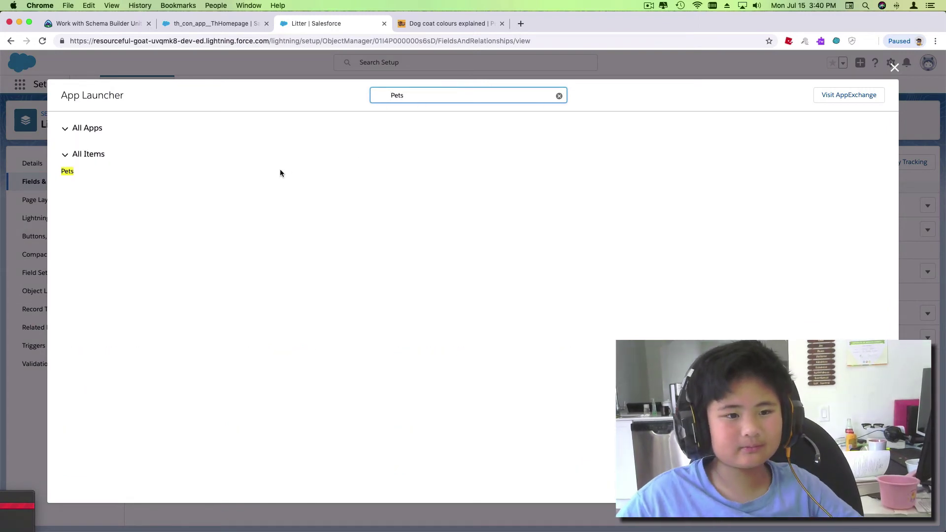
click(67, 171)
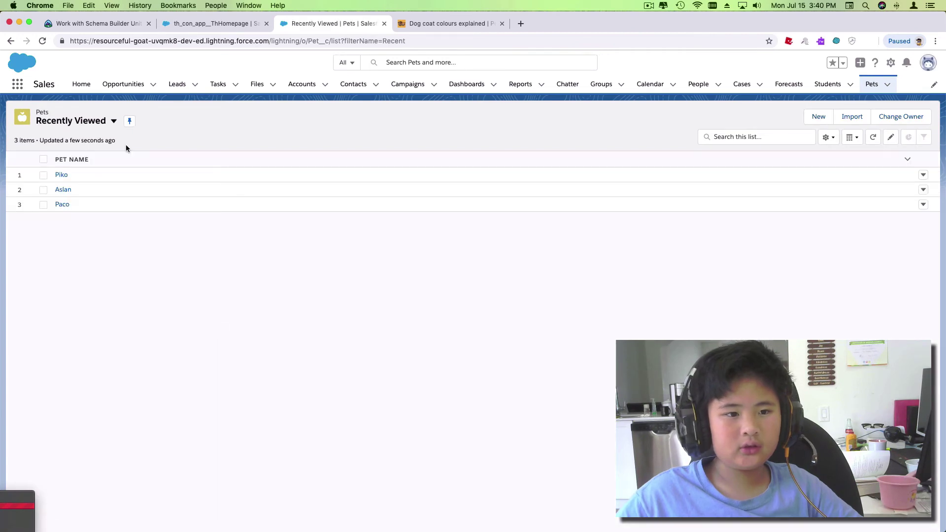
click(60, 176)
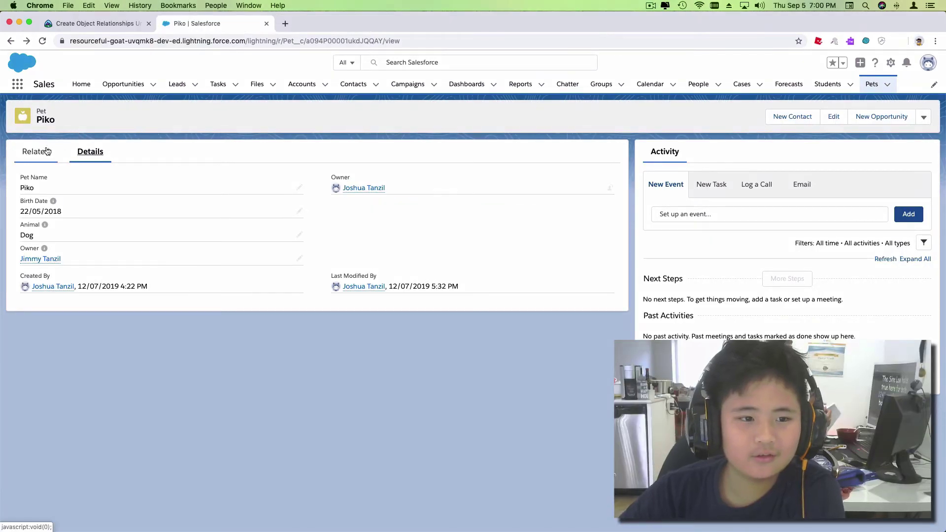
- From Piko's related litters, open a New Litter form with Parent prefilled as Piko
click(47, 152)
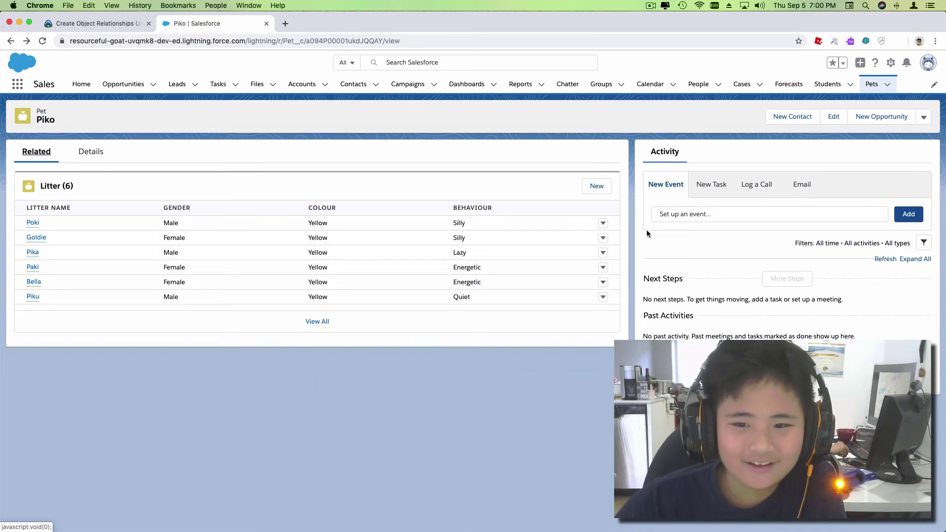
click(606, 191)
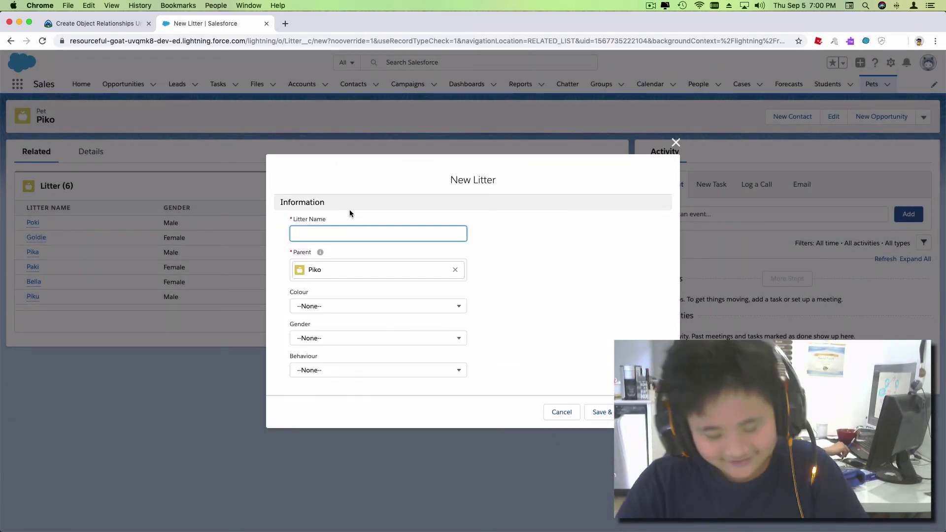
- Save litter Pipi with colour Chocolate, gender Male and behaviour Silly, then close the blank follow-up form
text(Pipi)
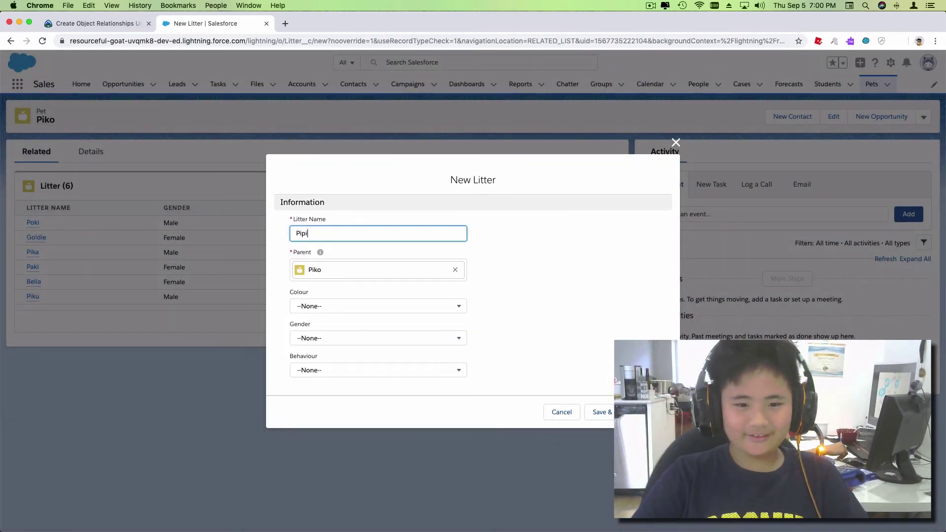
click(407, 310)
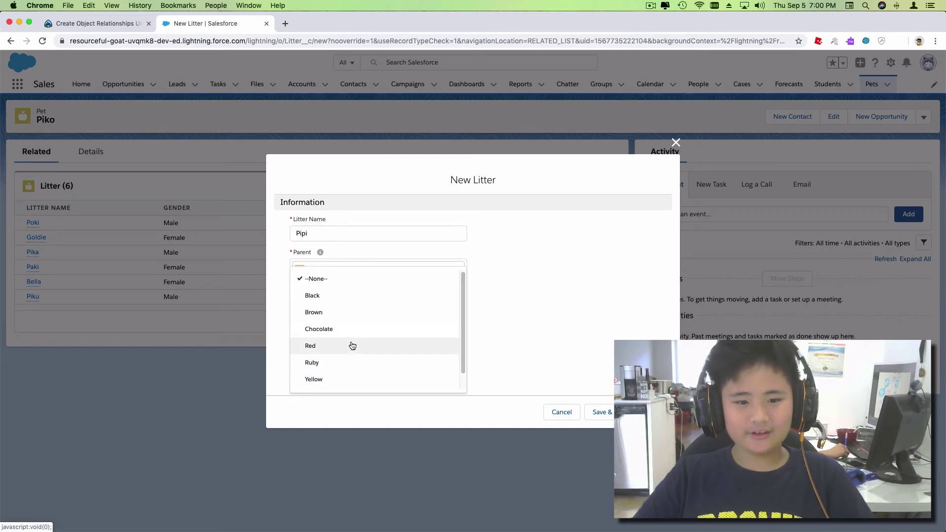
click(357, 334)
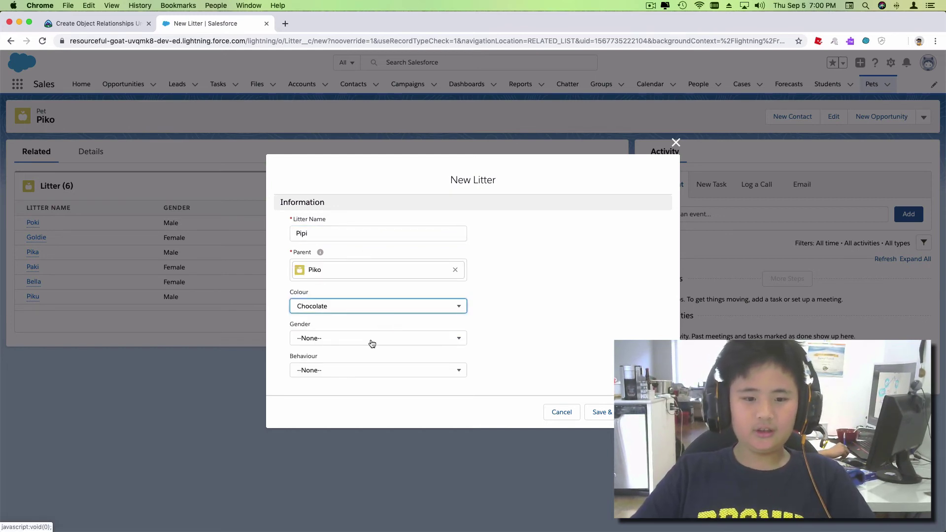
click(372, 344)
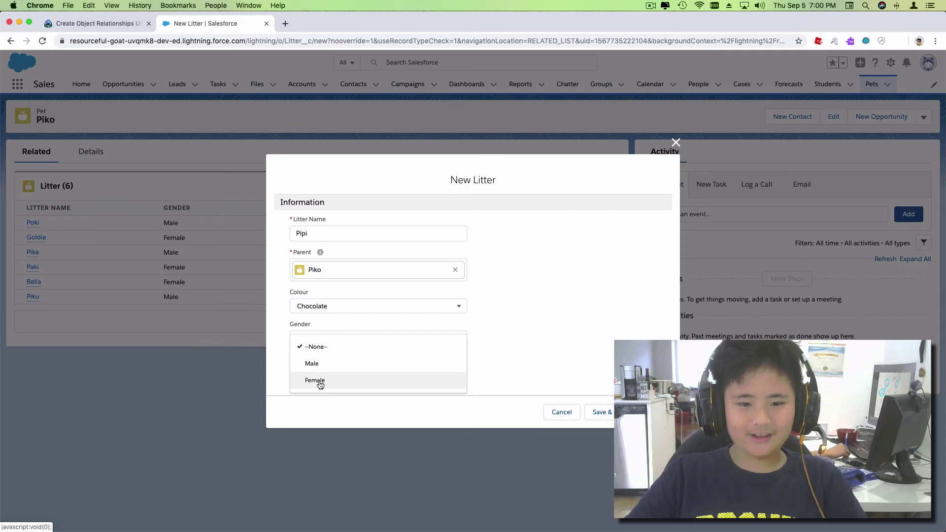
click(334, 364)
click(323, 370)
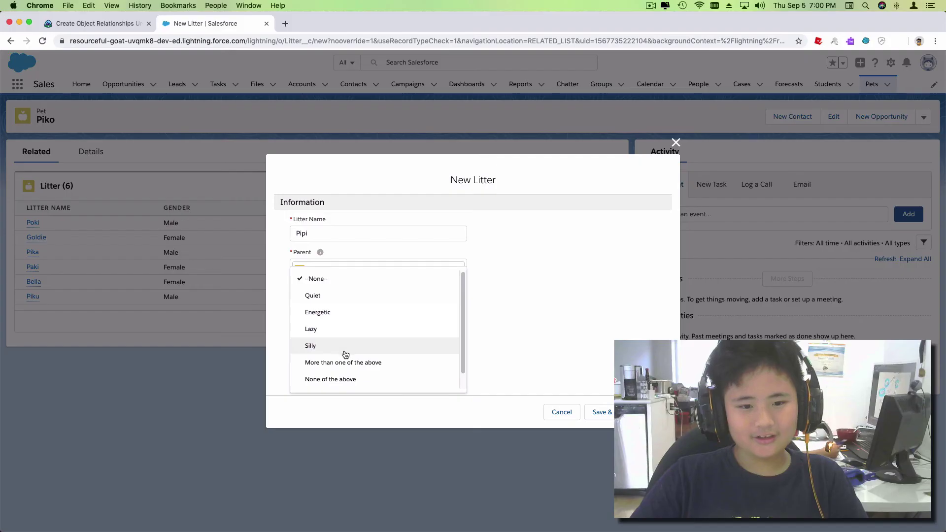
click(344, 347)
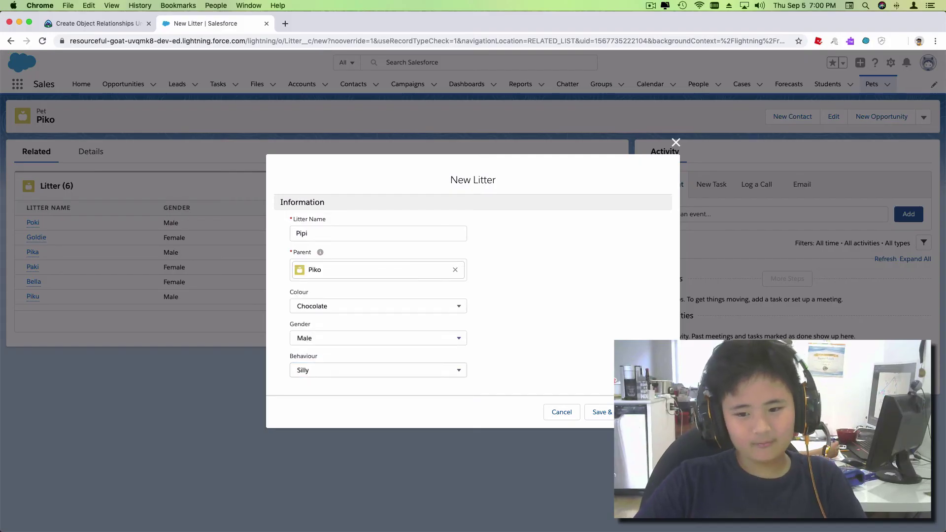
click(601, 413)
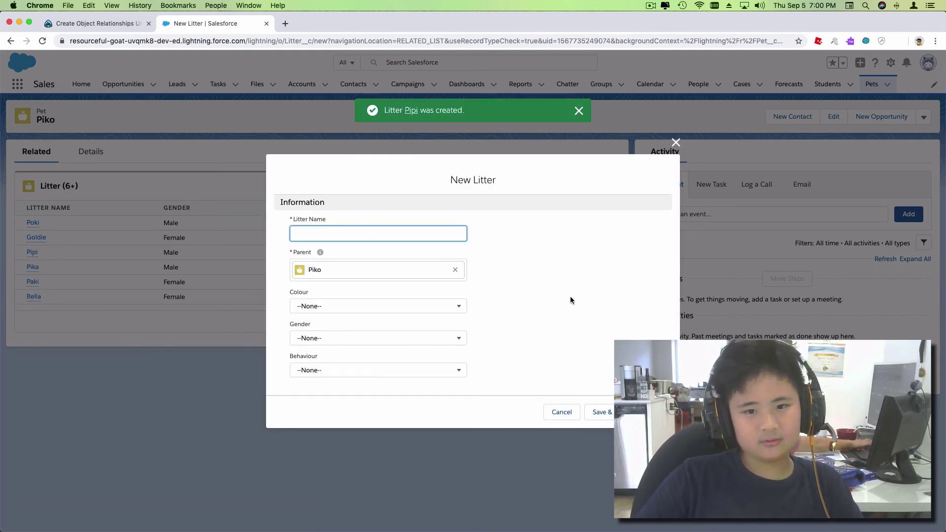
click(676, 143)
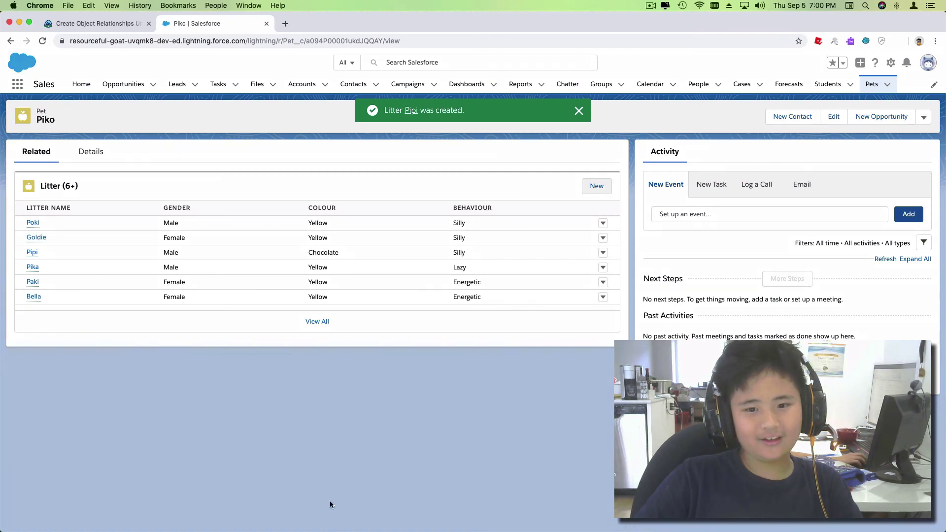